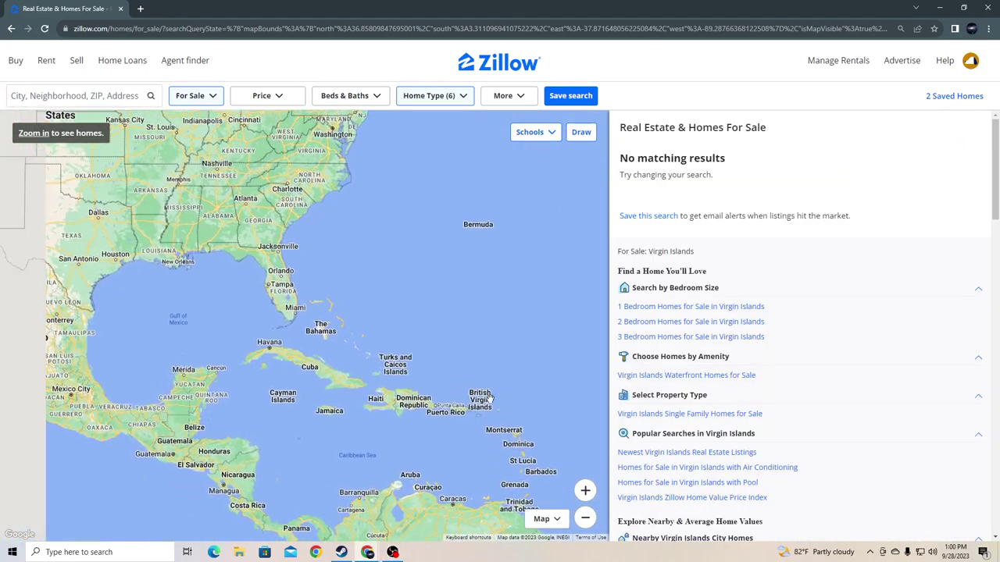
Step: Pan the map from the Caribbean to Hawaii, then onto Oahu's northern coast
{"action": "left_click_drag", "start_coordinate": [490, 397], "coordinate": [137, 404]}
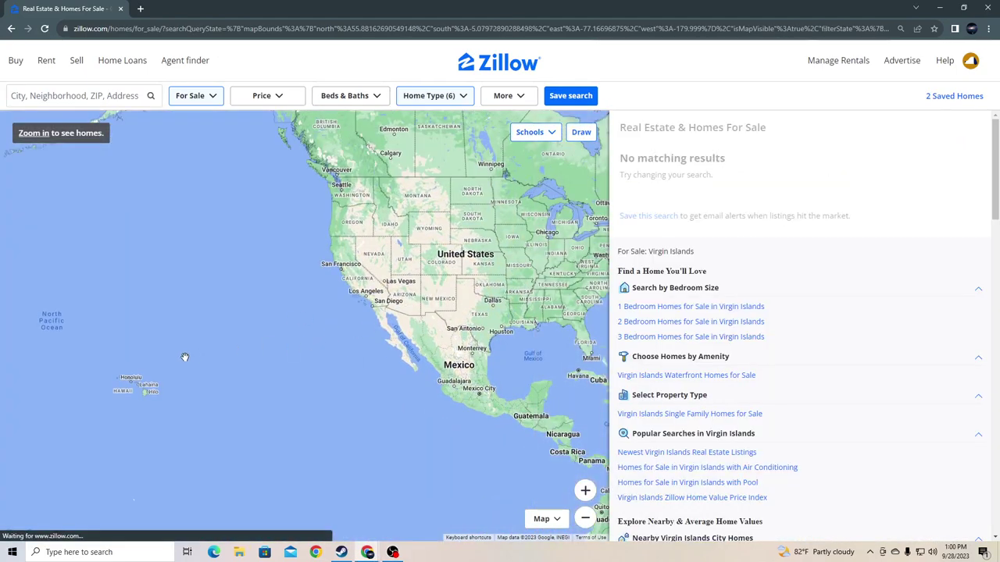
{"action": "scroll", "coordinate": [137, 404], "scroll_direction": "up", "scroll_amount": 5}
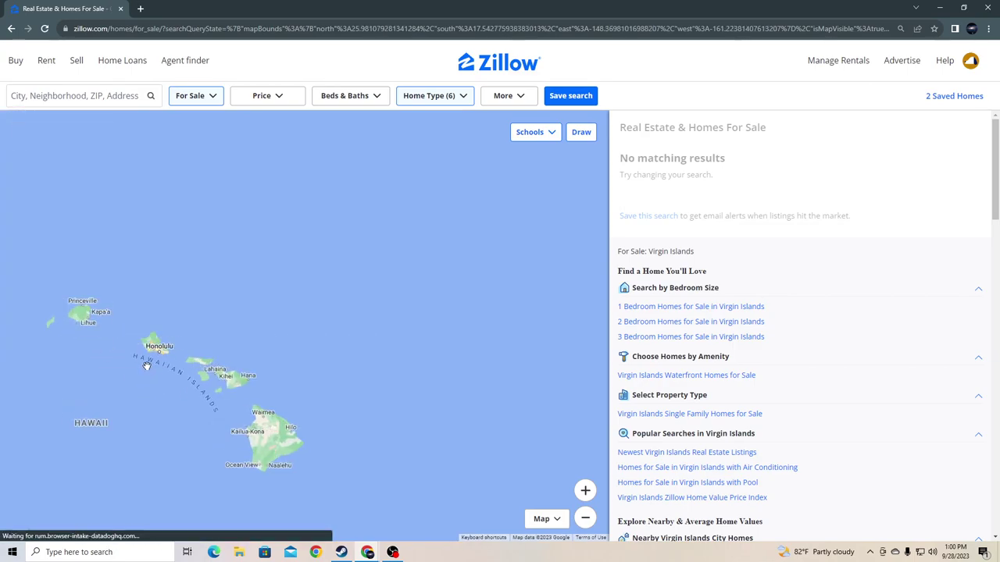
{"action": "scroll", "coordinate": [163, 378], "scroll_direction": "up", "scroll_amount": 5}
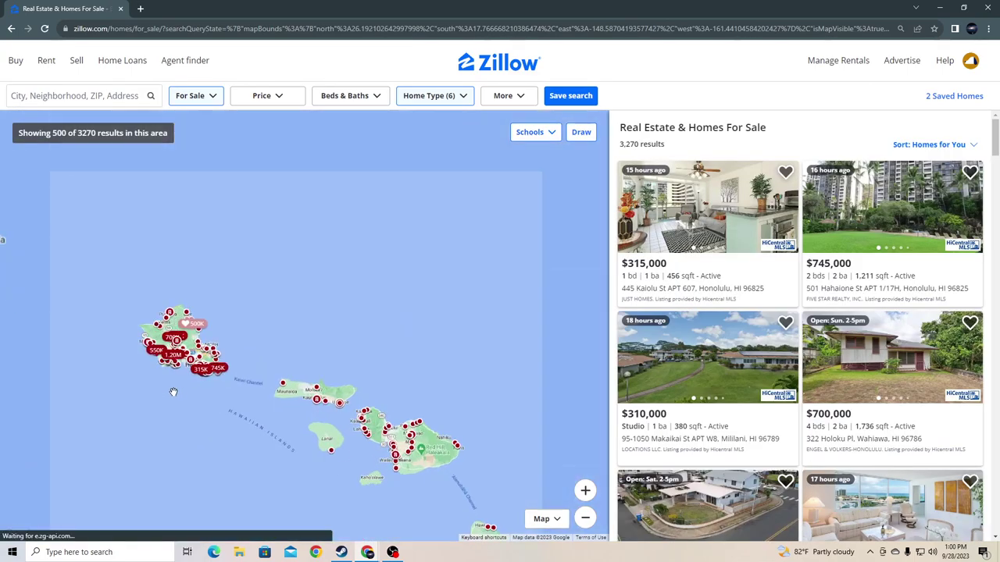
{"action": "scroll", "coordinate": [185, 383], "scroll_direction": "up", "scroll_amount": 5}
{"action": "scroll", "coordinate": [219, 379], "scroll_direction": "up", "scroll_amount": 3}
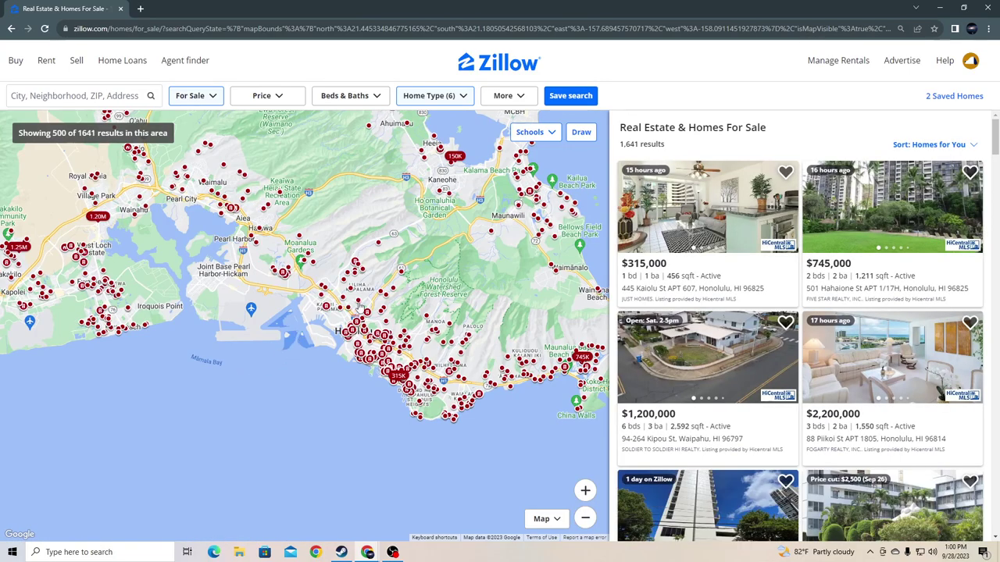
{"action": "scroll", "coordinate": [363, 309], "scroll_direction": "down", "scroll_amount": 5}
{"action": "scroll", "coordinate": [343, 309], "scroll_direction": "down", "scroll_amount": 5}
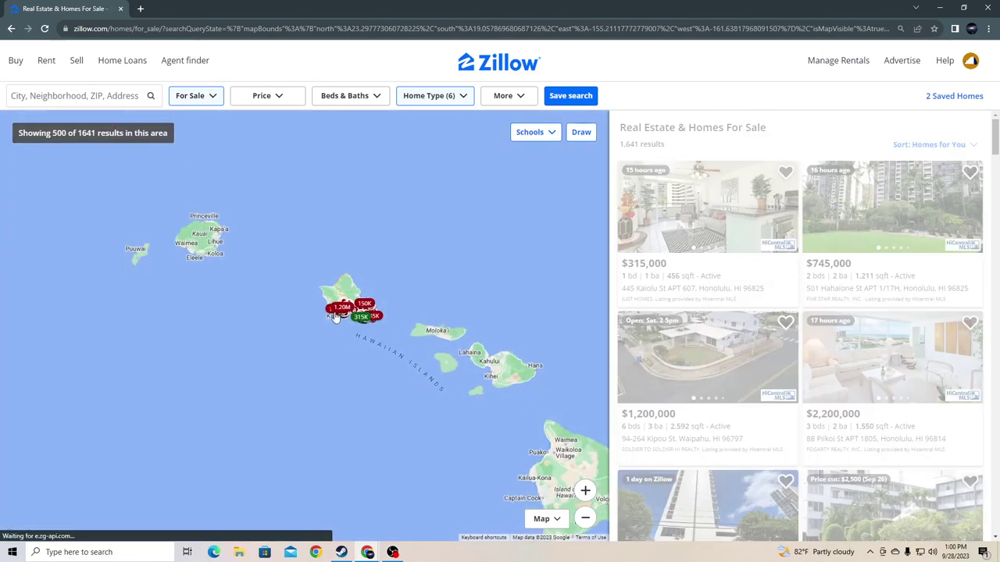
{"action": "scroll", "coordinate": [336, 310], "scroll_direction": "down", "scroll_amount": 3}
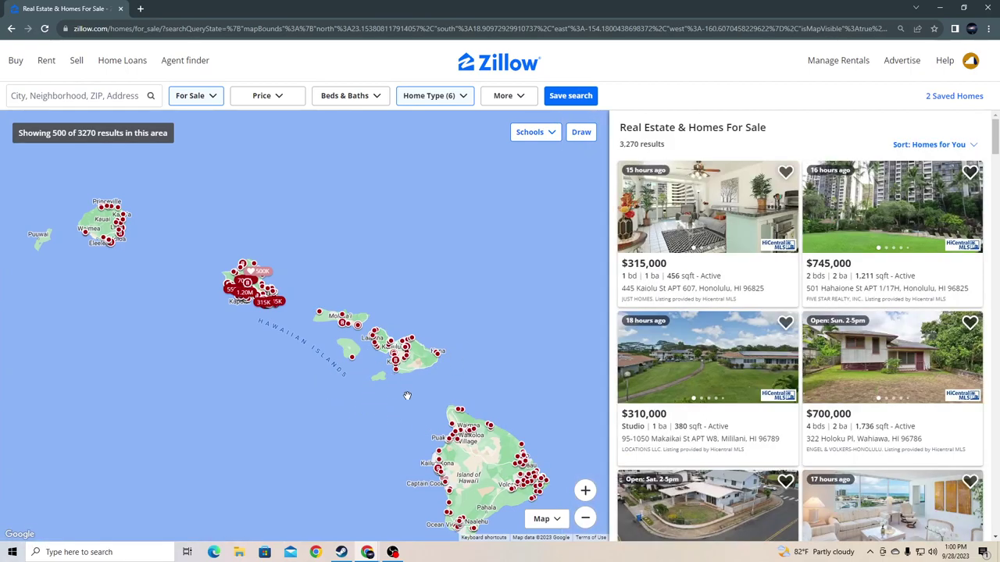
{"action": "left_click_drag", "start_coordinate": [402, 393], "coordinate": [336, 391]}
{"action": "scroll", "coordinate": [315, 370], "scroll_direction": "up", "scroll_amount": 5}
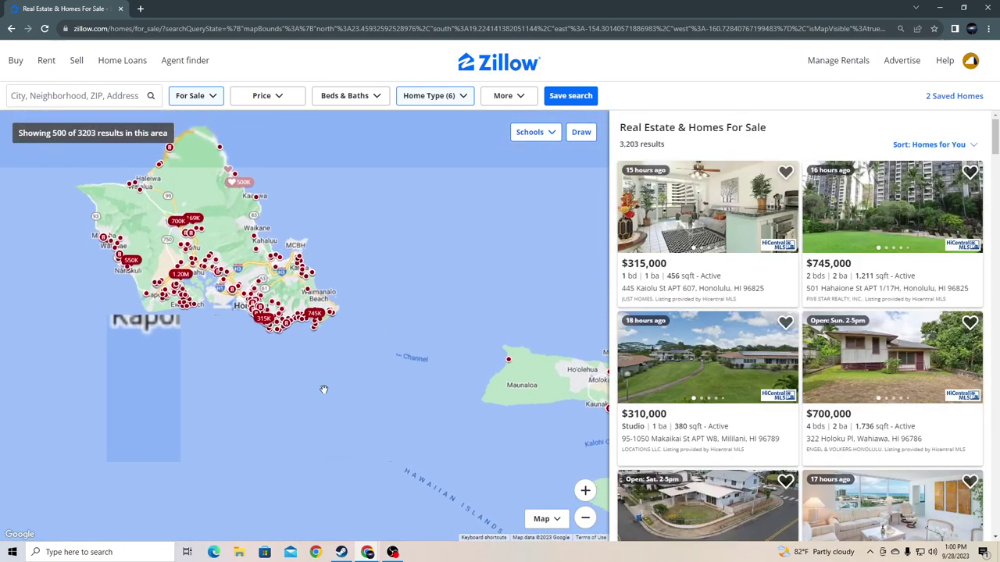
{"action": "scroll", "coordinate": [316, 370], "scroll_direction": "up", "scroll_amount": 3}
{"action": "scroll", "coordinate": [297, 343], "scroll_direction": "up", "scroll_amount": 3}
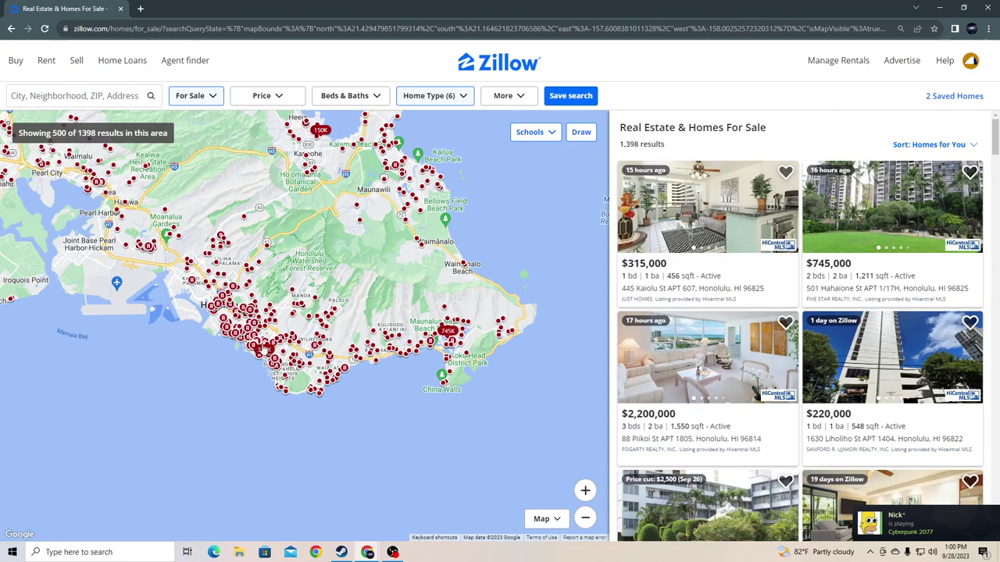
{"action": "scroll", "coordinate": [356, 340], "scroll_direction": "up", "scroll_amount": 3}
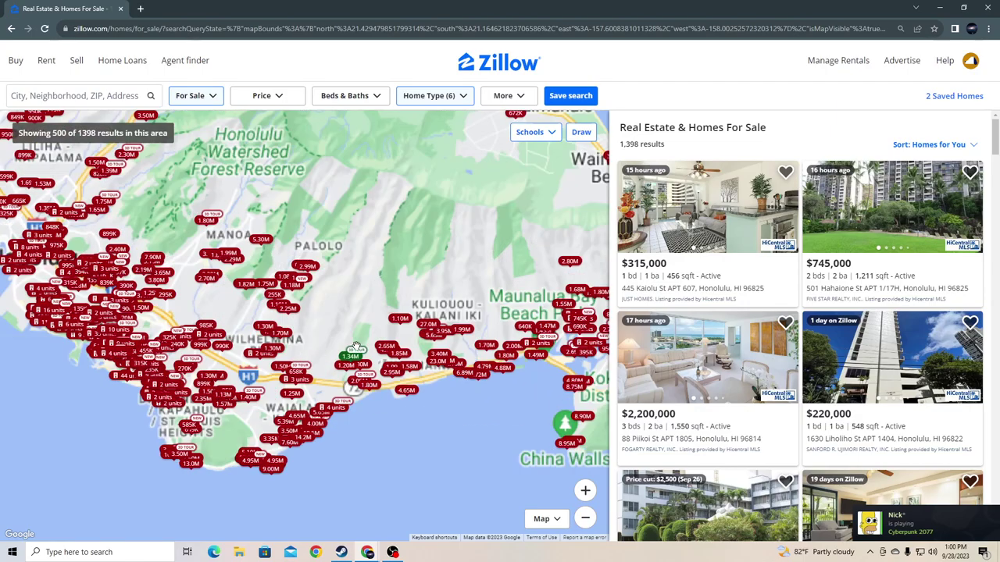
{"action": "scroll", "coordinate": [328, 359], "scroll_direction": "up", "scroll_amount": 3}
{"action": "scroll", "coordinate": [305, 380], "scroll_direction": "up", "scroll_amount": 3}
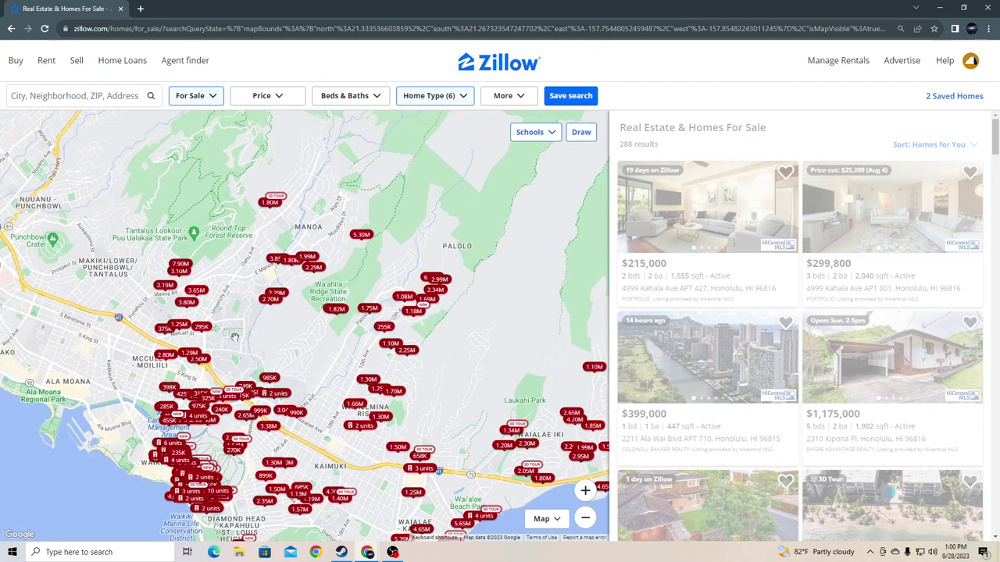
{"action": "scroll", "coordinate": [234, 337], "scroll_direction": "down", "scroll_amount": 3}
{"action": "scroll", "coordinate": [234, 337], "scroll_direction": "down", "scroll_amount": 3}
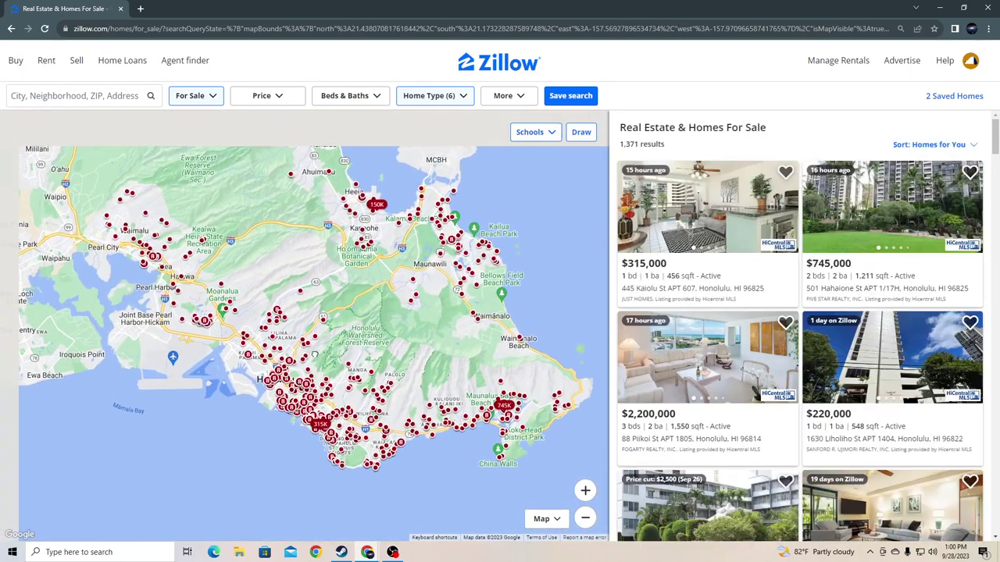
{"action": "mouse_move", "coordinate": [315, 355]}
{"action": "left_mouse_down"}
{"action": "mouse_move", "coordinate": [289, 334]}
{"action": "mouse_move", "coordinate": [304, 366]}
{"action": "left_mouse_up"}
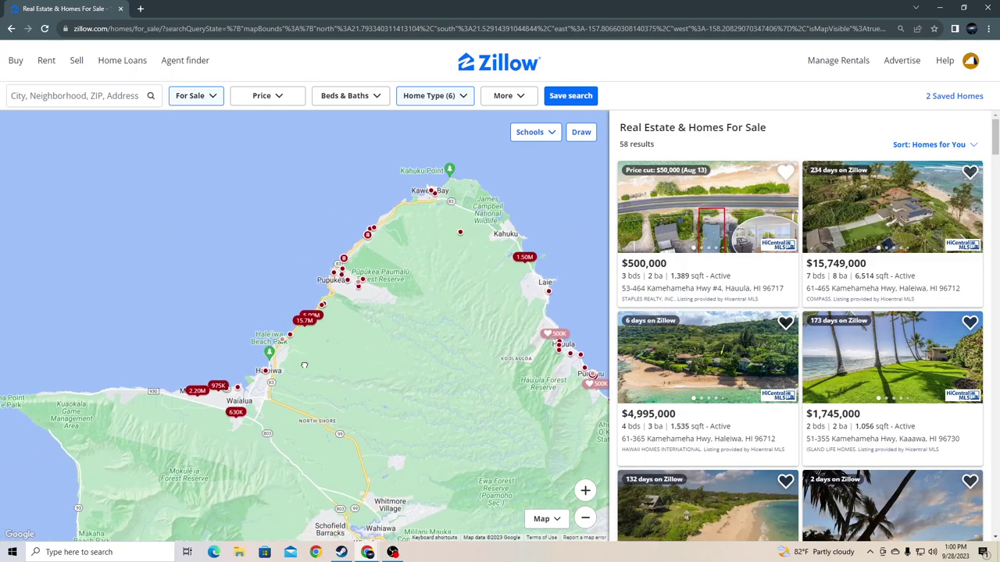
{"action": "scroll", "coordinate": [304, 366], "scroll_direction": "up", "scroll_amount": 2}
{"action": "scroll", "coordinate": [304, 366], "scroll_direction": "up", "scroll_amount": 2}
{"action": "scroll", "coordinate": [235, 368], "scroll_direction": "up", "scroll_amount": 2}
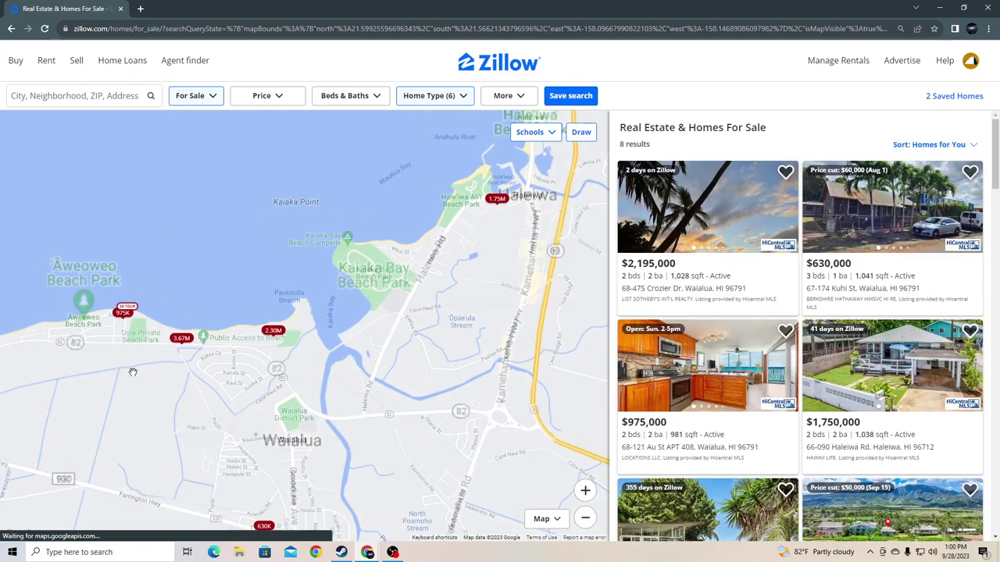
{"action": "mouse_move", "coordinate": [218, 386]}
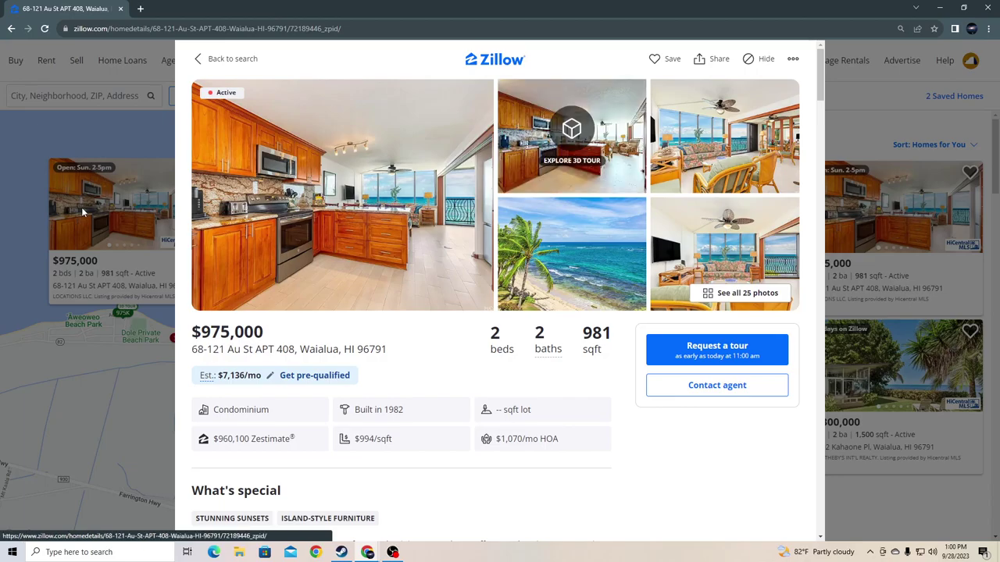
{"action": "scroll", "coordinate": [614, 195], "scroll_direction": "down", "scroll_amount": 3}
{"action": "scroll", "coordinate": [614, 195], "scroll_direction": "up", "scroll_amount": 3}
{"action": "left_click", "coordinate": [380, 217]}
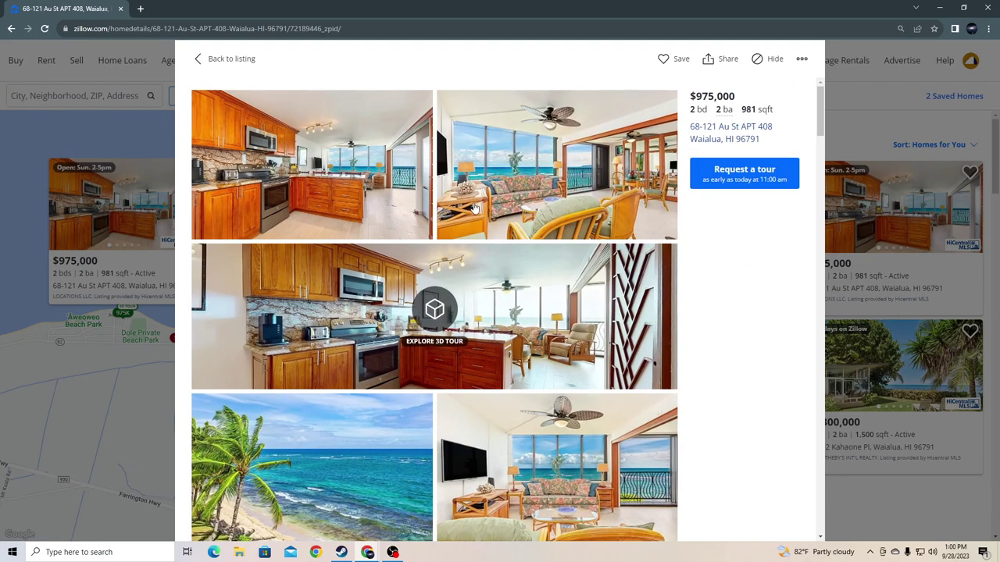
{"action": "left_click", "coordinate": [359, 192]}
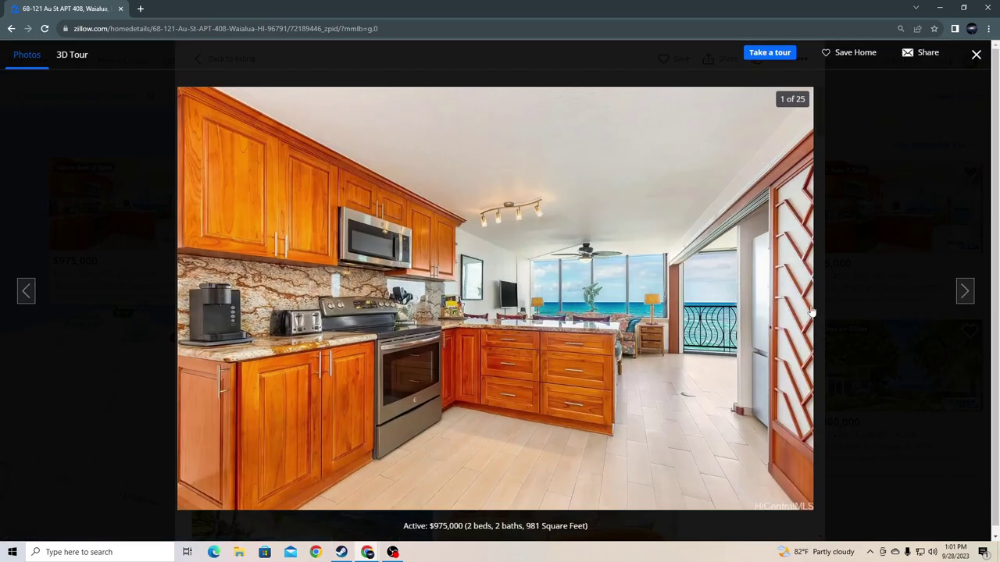
{"action": "left_click", "coordinate": [964, 291]}
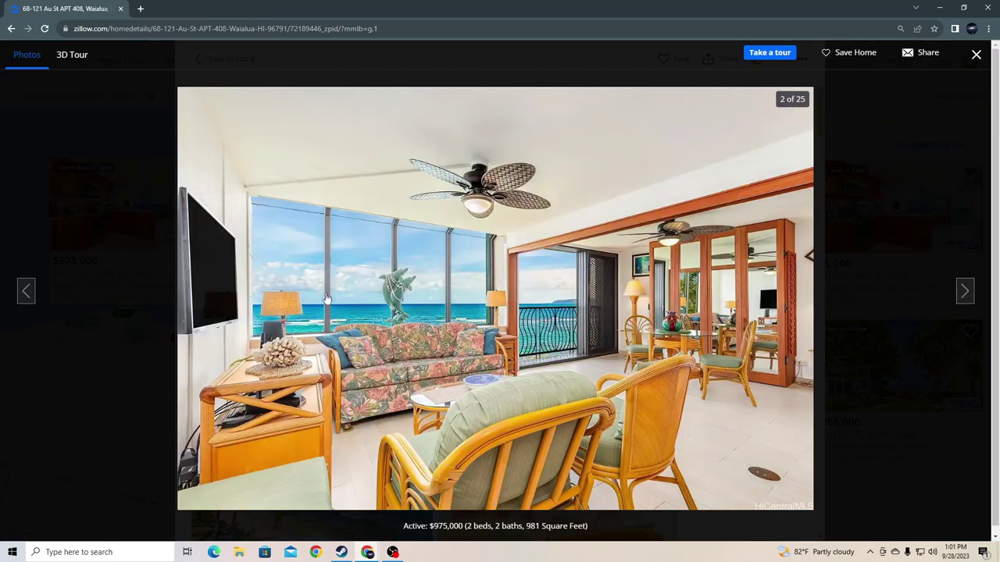
{"action": "left_click", "coordinate": [964, 290]}
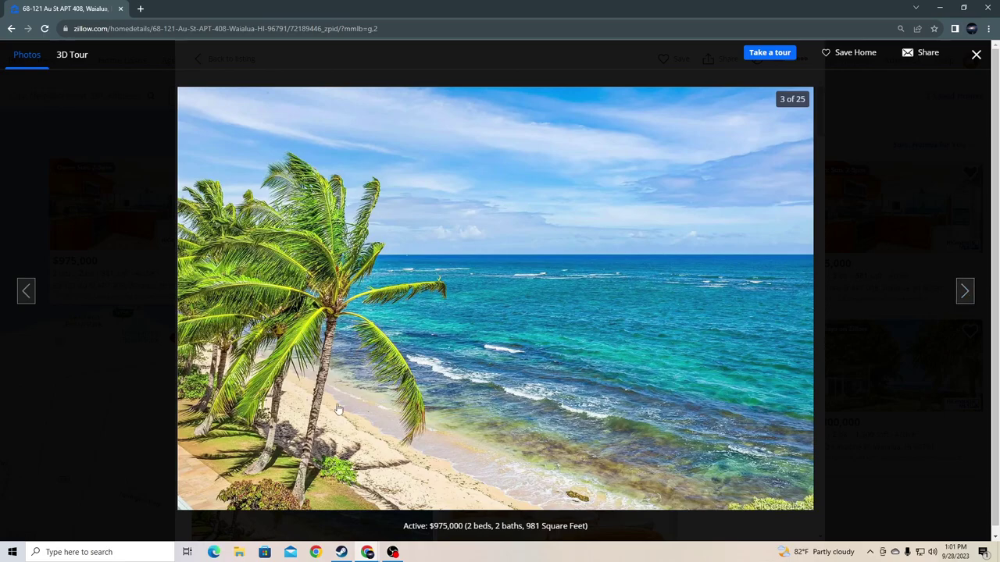
{"action": "left_click", "coordinate": [966, 291]}
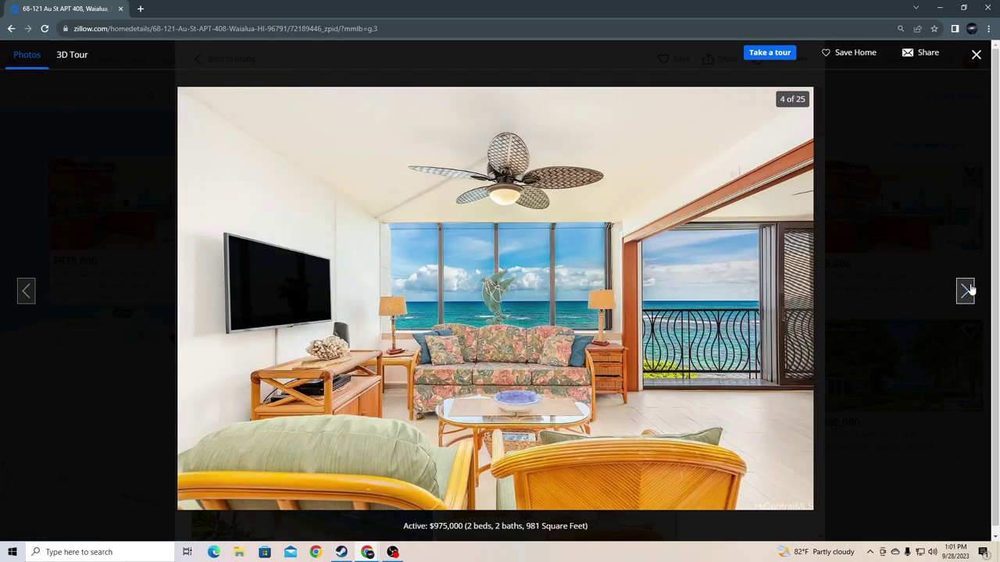
{"action": "left_click", "coordinate": [966, 290]}
{"action": "left_click", "coordinate": [26, 291]}
{"action": "left_click", "coordinate": [966, 291]}
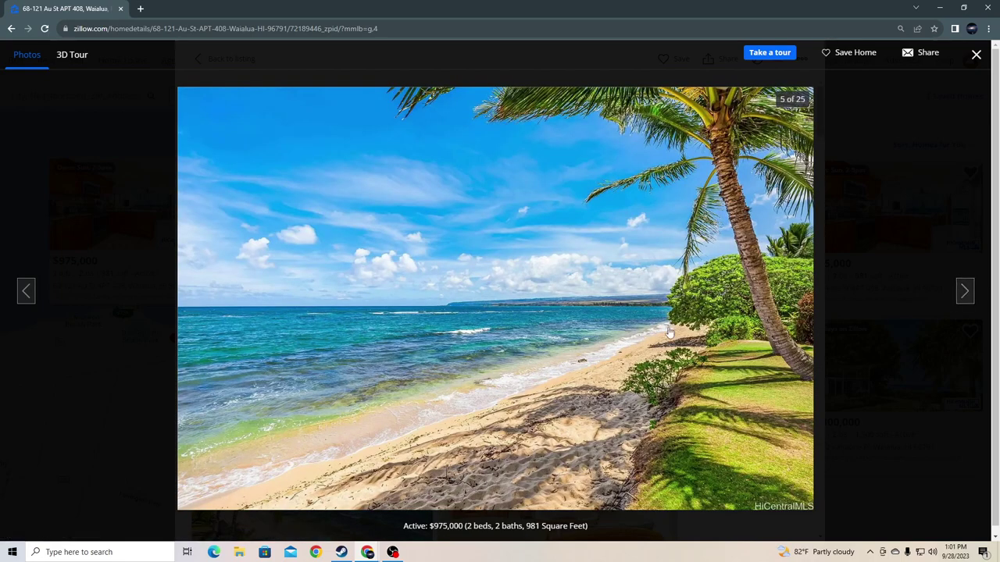
{"action": "left_click", "coordinate": [965, 292]}
{"action": "left_click", "coordinate": [965, 293]}
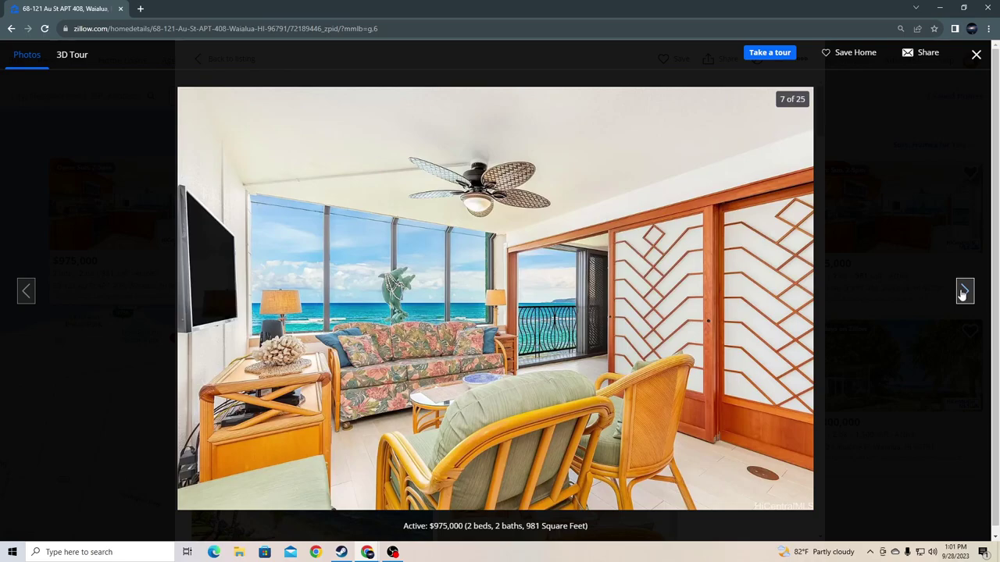
{"action": "left_click", "coordinate": [977, 56]}
{"action": "scroll", "coordinate": [480, 234], "scroll_direction": "down", "scroll_amount": 3}
{"action": "scroll", "coordinate": [479, 235], "scroll_direction": "down", "scroll_amount": 3}
{"action": "left_click", "coordinate": [480, 223]}
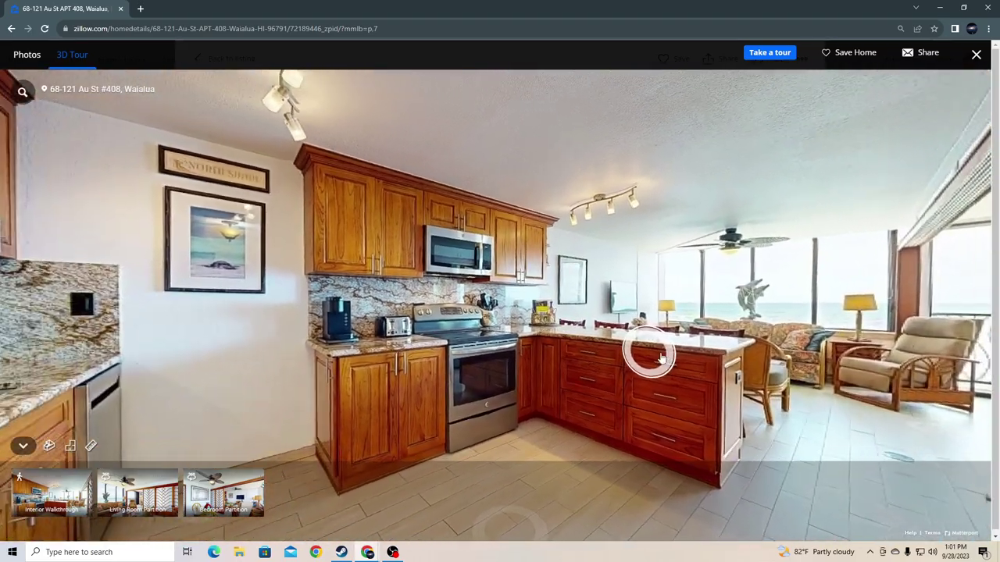
{"action": "left_click_drag", "start_coordinate": [501, 348], "coordinate": [167, 368]}
{"action": "left_click", "coordinate": [319, 385]}
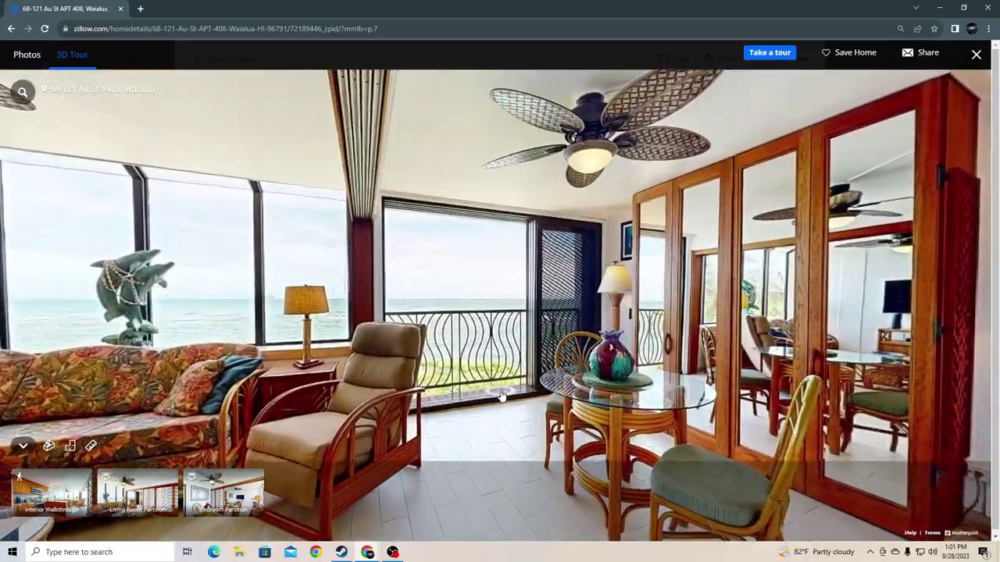
{"action": "left_click", "coordinate": [500, 396]}
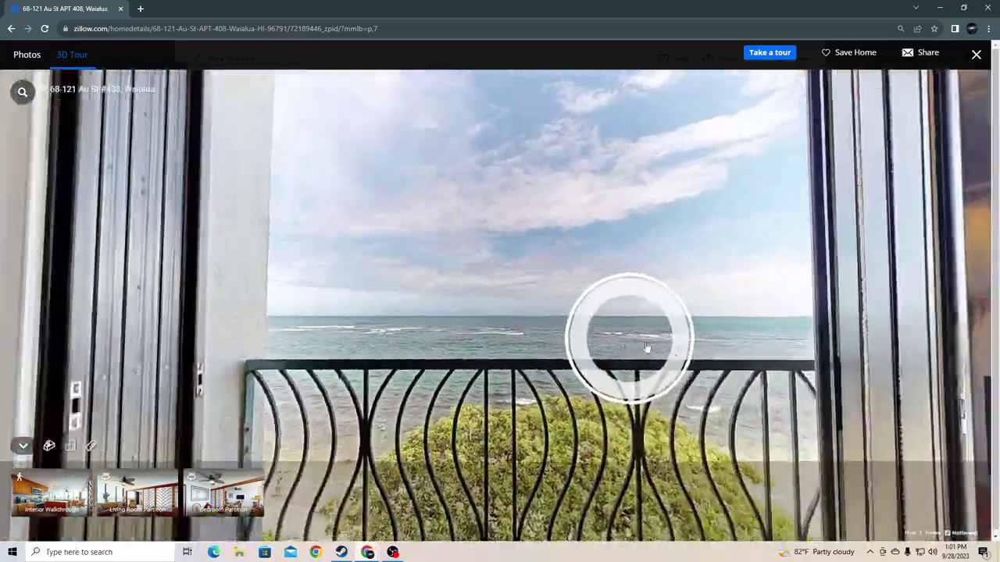
{"action": "mouse_move", "coordinate": [640, 343]}
{"action": "left_mouse_down"}
{"action": "mouse_move", "coordinate": [205, 260]}
{"action": "mouse_move", "coordinate": [547, 258]}
{"action": "mouse_move", "coordinate": [391, 219]}
{"action": "mouse_move", "coordinate": [562, 291]}
{"action": "mouse_move", "coordinate": [456, 295]}
{"action": "left_mouse_up"}
{"action": "left_click", "coordinate": [563, 290]}
{"action": "left_click", "coordinate": [455, 295]}
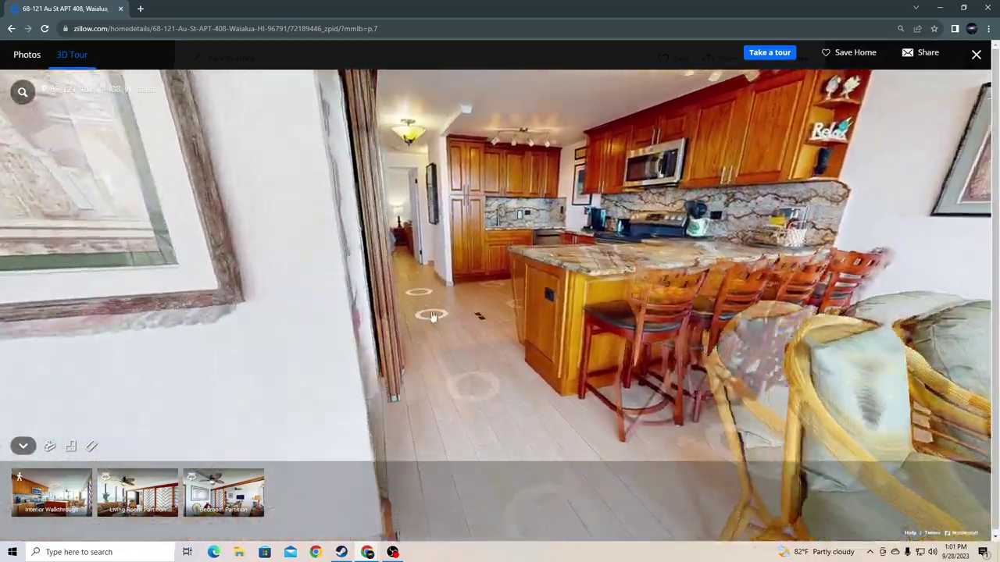
{"action": "left_click", "coordinate": [454, 297]}
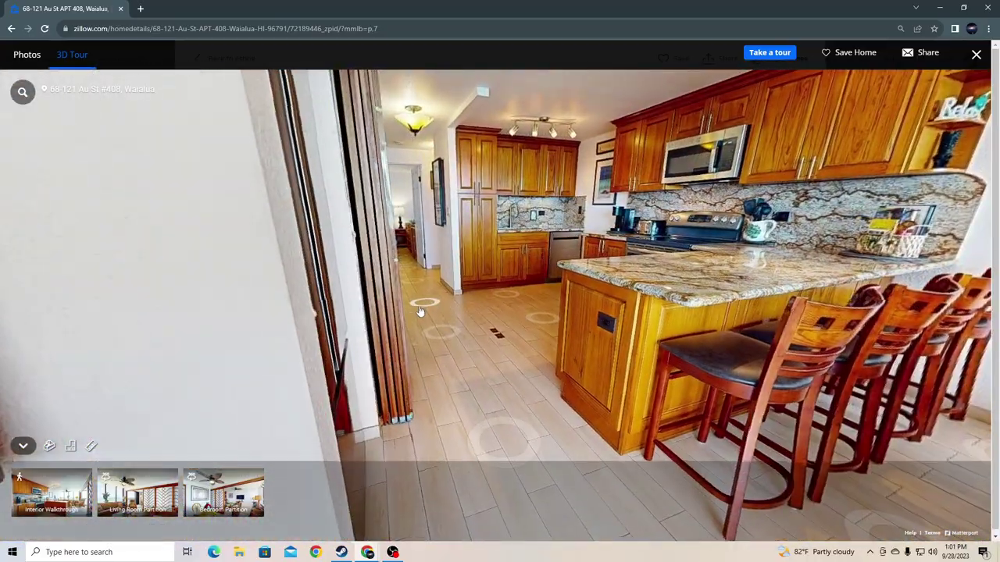
{"action": "left_click", "coordinate": [406, 295]}
{"action": "left_click", "coordinate": [380, 294]}
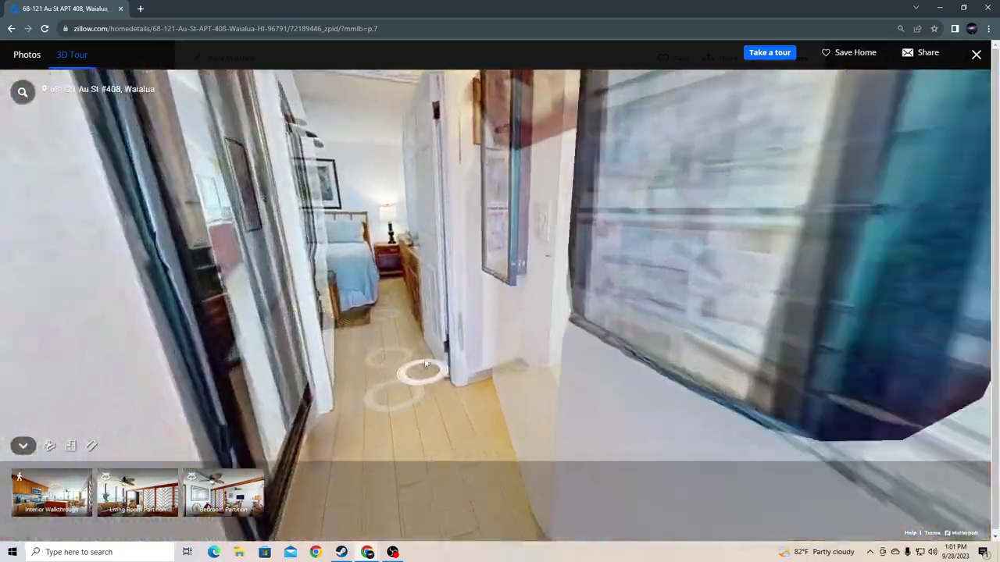
{"action": "left_click", "coordinate": [422, 367]}
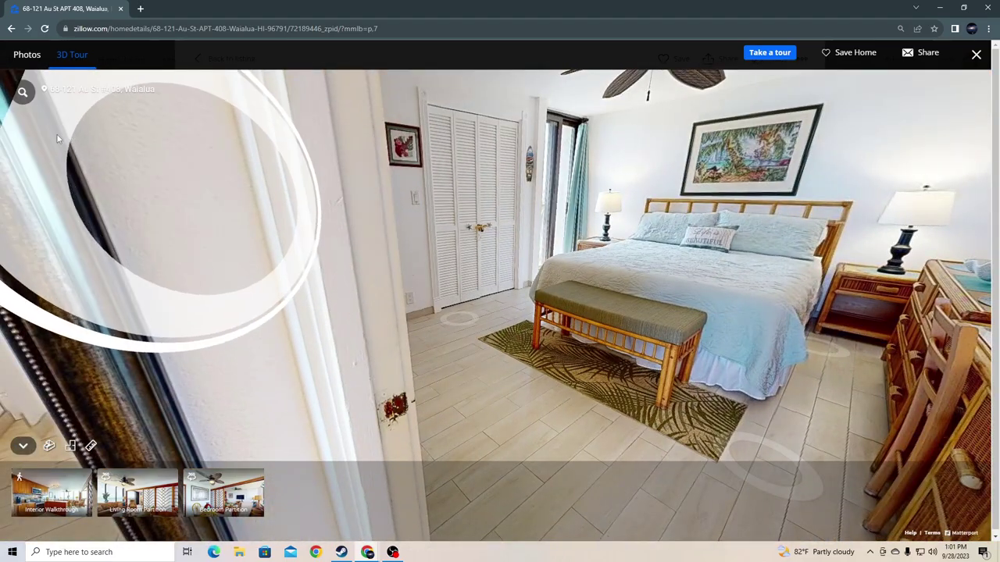
Step: Exit the condo's 3D walkthrough and open the $3,670,000 Waialua Beach Rd home
{"action": "left_click", "coordinate": [976, 54]}
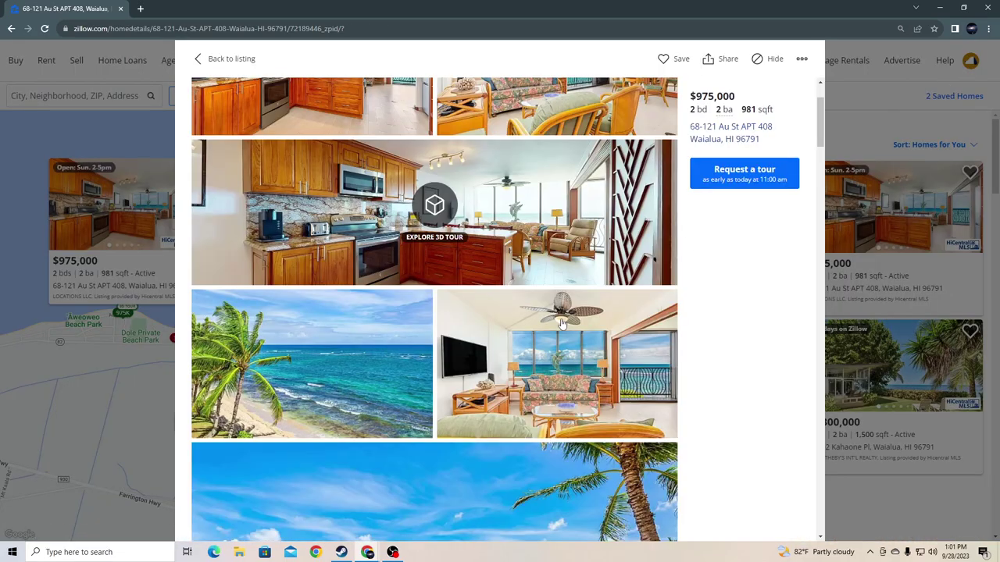
{"action": "scroll", "coordinate": [567, 324], "scroll_direction": "down", "scroll_amount": 5}
{"action": "key", "text": "Escape"}
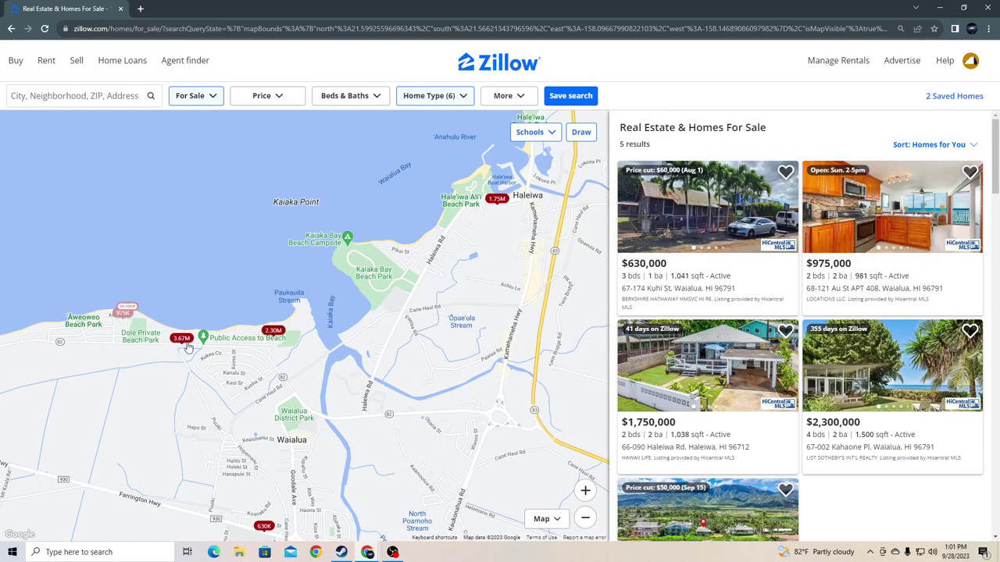
{"action": "mouse_move", "coordinate": [181, 338]}
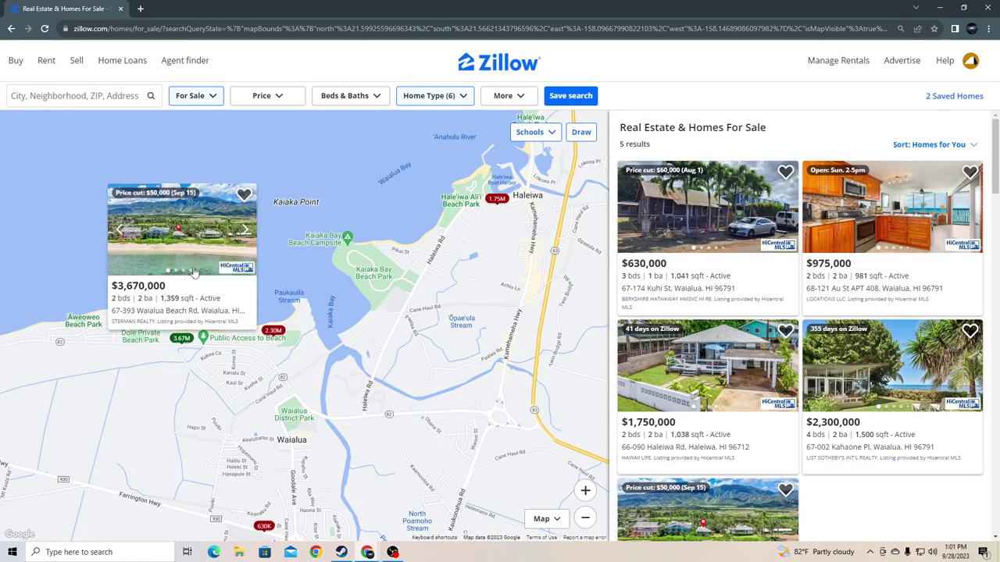
{"action": "left_click", "coordinate": [178, 231]}
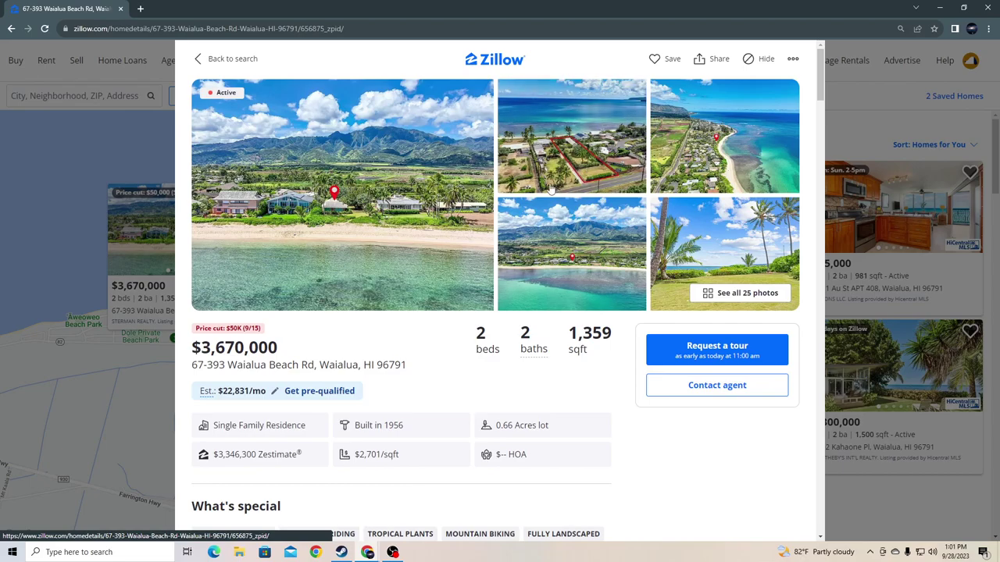
{"action": "left_click", "coordinate": [581, 154]}
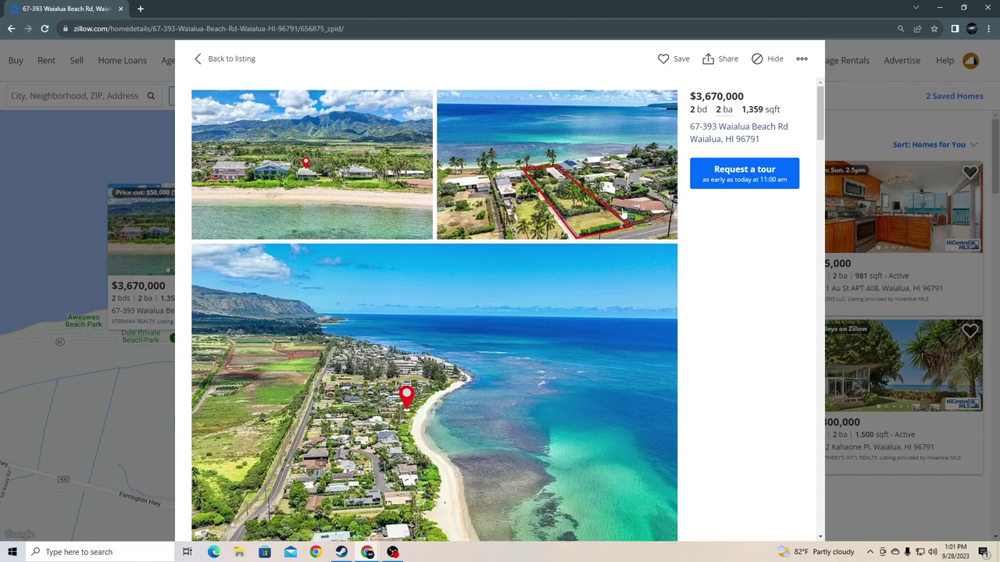
{"action": "left_click", "coordinate": [880, 148]}
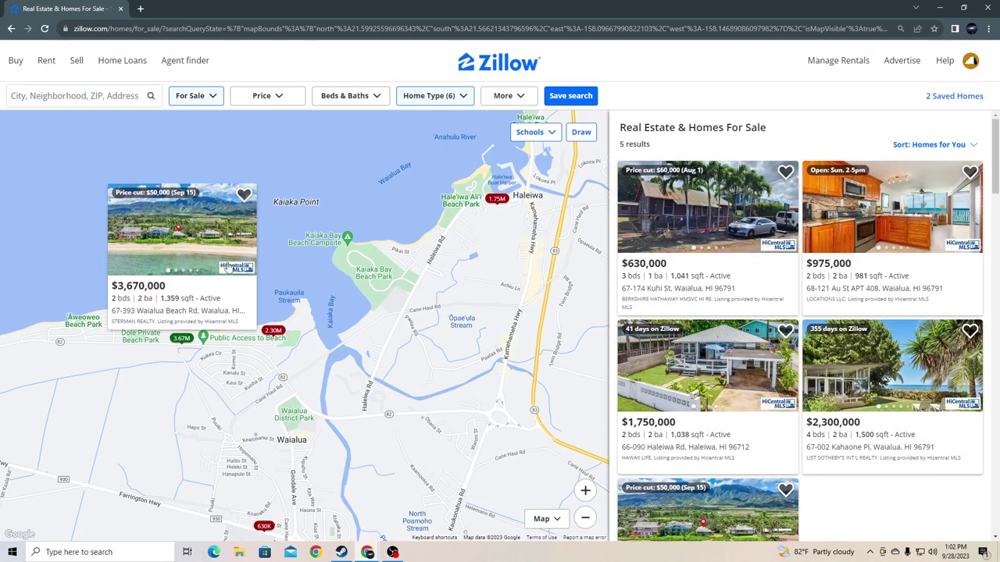
{"action": "left_click", "coordinate": [245, 230]}
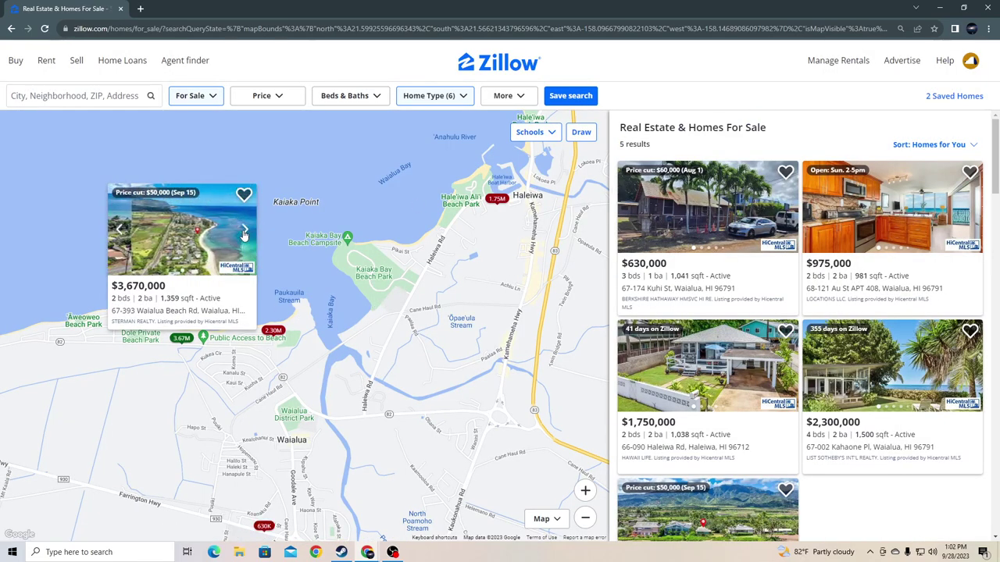
{"action": "left_click", "coordinate": [244, 231]}
{"action": "left_click", "coordinate": [207, 244]}
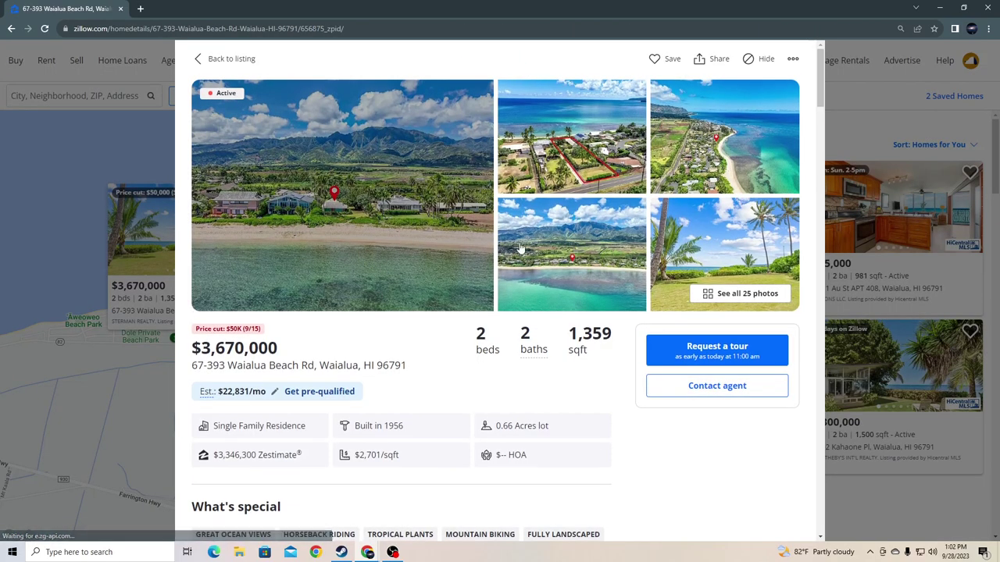
{"action": "scroll", "coordinate": [558, 336], "scroll_direction": "down", "scroll_amount": 5}
{"action": "scroll", "coordinate": [559, 335], "scroll_direction": "down", "scroll_amount": 5}
{"action": "scroll", "coordinate": [559, 336], "scroll_direction": "down", "scroll_amount": 4}
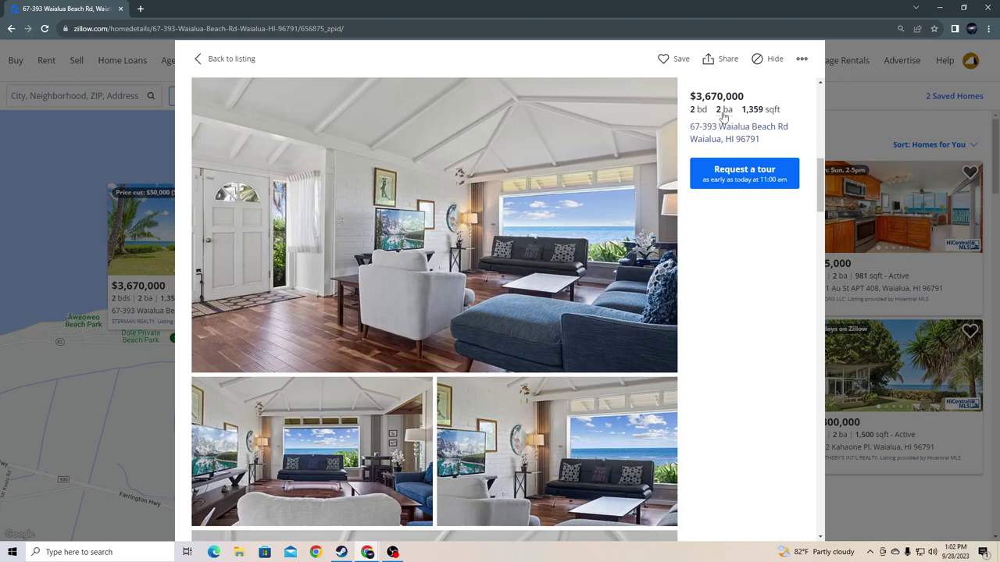
{"action": "scroll", "coordinate": [495, 370], "scroll_direction": "down", "scroll_amount": 4}
{"action": "scroll", "coordinate": [496, 370], "scroll_direction": "down", "scroll_amount": 6}
{"action": "scroll", "coordinate": [496, 370], "scroll_direction": "down", "scroll_amount": 4}
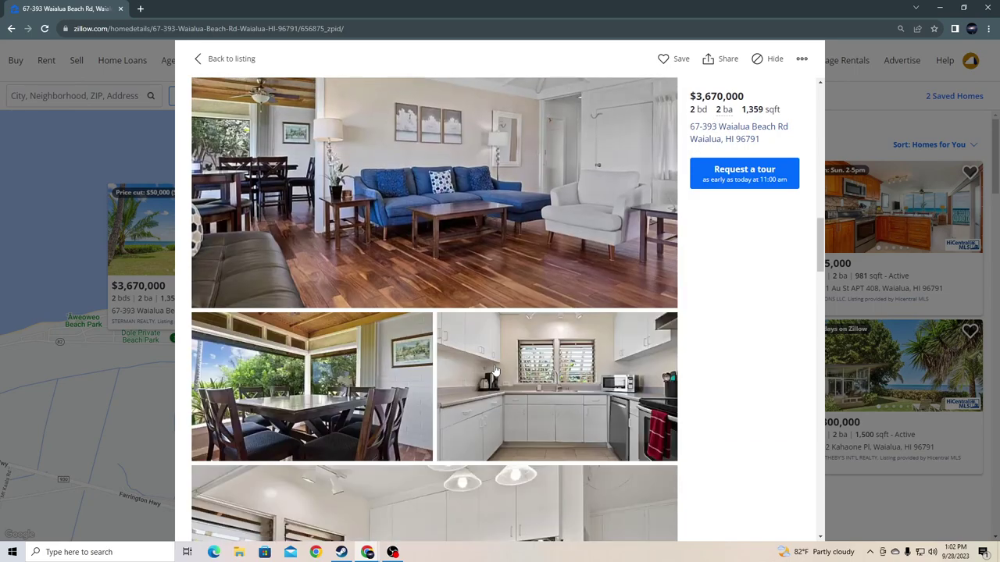
{"action": "scroll", "coordinate": [495, 370], "scroll_direction": "down", "scroll_amount": 5}
{"action": "scroll", "coordinate": [495, 371], "scroll_direction": "down", "scroll_amount": 5}
{"action": "scroll", "coordinate": [495, 370], "scroll_direction": "down", "scroll_amount": 5}
{"action": "scroll", "coordinate": [495, 370], "scroll_direction": "down", "scroll_amount": 5}
{"action": "scroll", "coordinate": [497, 378], "scroll_direction": "down", "scroll_amount": 5}
{"action": "scroll", "coordinate": [493, 383], "scroll_direction": "down", "scroll_amount": 5}
{"action": "scroll", "coordinate": [485, 406], "scroll_direction": "down", "scroll_amount": 4}
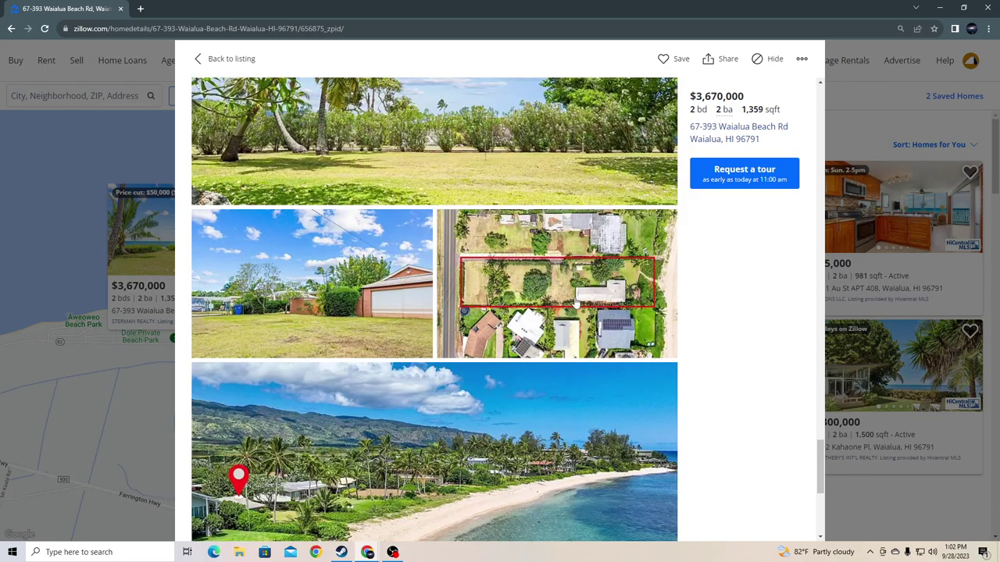
{"action": "scroll", "coordinate": [451, 333], "scroll_direction": "down", "scroll_amount": 4}
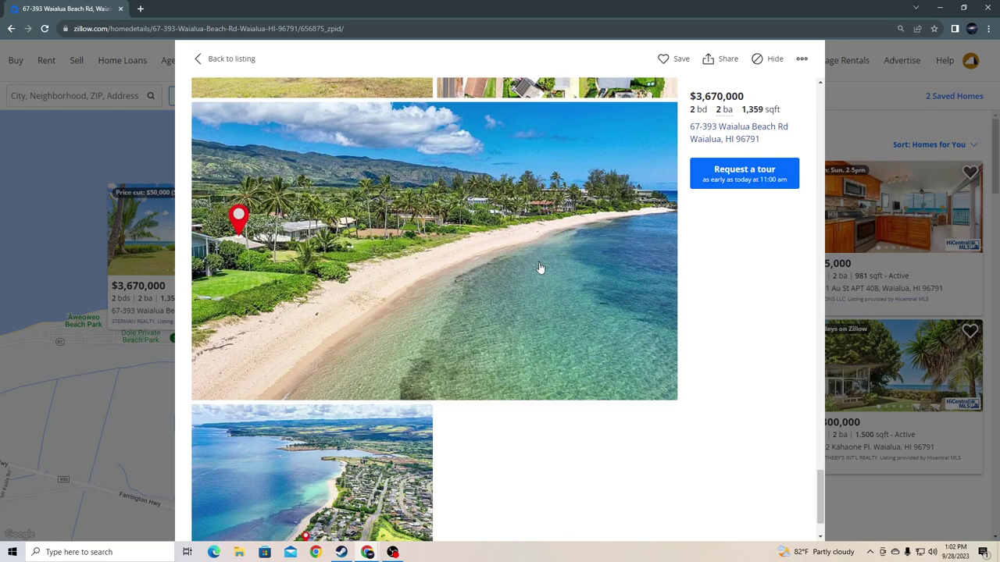
{"action": "scroll", "coordinate": [424, 466], "scroll_direction": "down", "scroll_amount": 2}
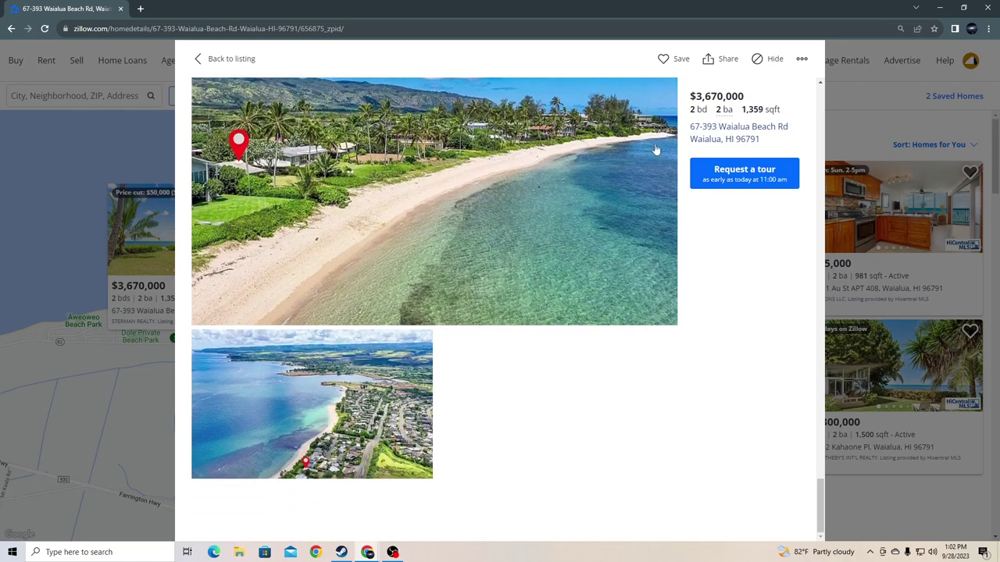
{"action": "left_click", "coordinate": [863, 281]}
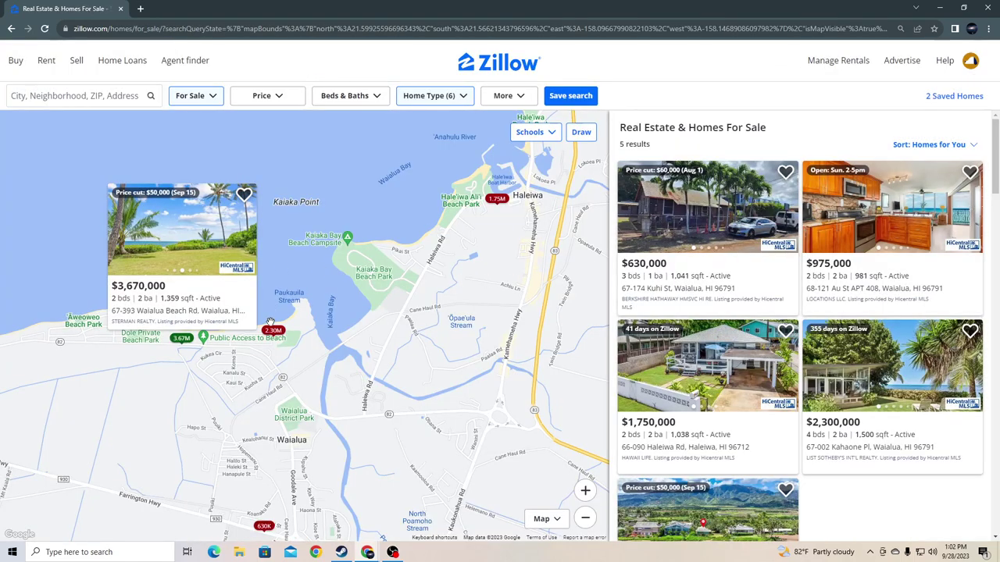
{"action": "scroll", "coordinate": [194, 355], "scroll_direction": "up", "scroll_amount": 4}
{"action": "scroll", "coordinate": [193, 355], "scroll_direction": "up", "scroll_amount": 4}
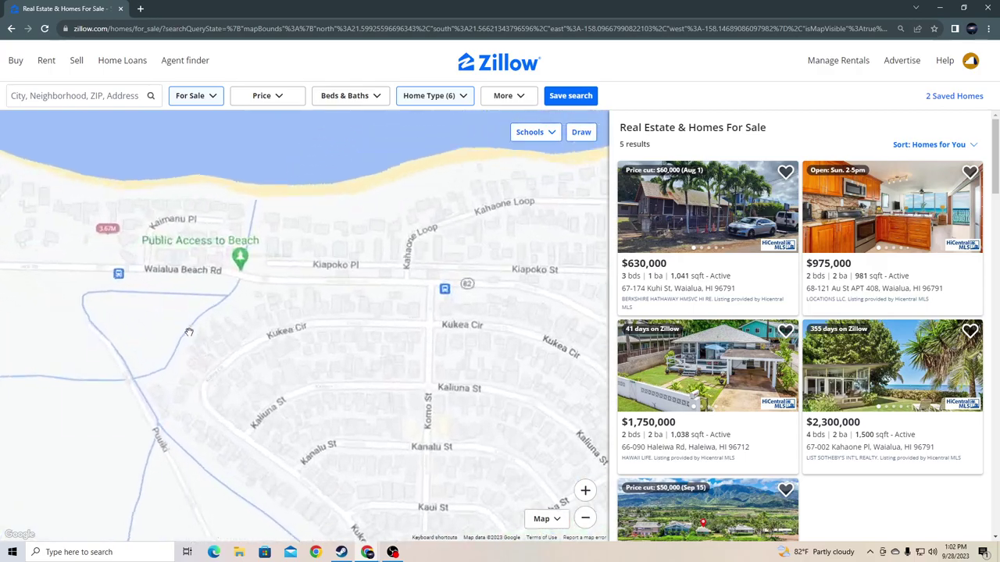
{"action": "scroll", "coordinate": [202, 280], "scroll_direction": "up", "scroll_amount": 3}
Step: Pan the satellite map over the Waialua Beach Rd beachfront lots
{"action": "left_click_drag", "start_coordinate": [202, 279], "coordinate": [270, 422]}
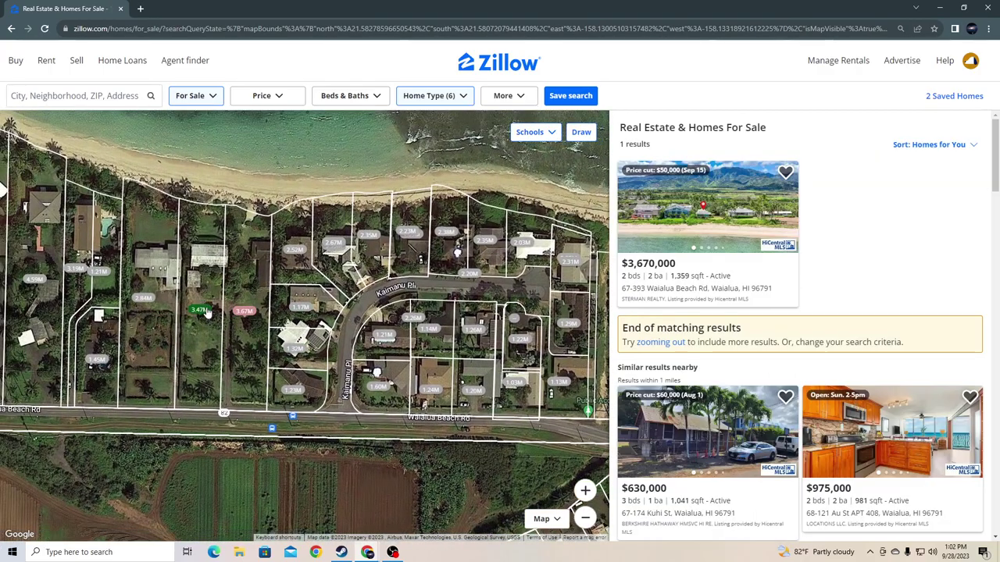
{"action": "scroll", "coordinate": [264, 307], "scroll_direction": "down", "scroll_amount": 3}
{"action": "scroll", "coordinate": [264, 307], "scroll_direction": "down", "scroll_amount": 3}
{"action": "scroll", "coordinate": [264, 307], "scroll_direction": "down", "scroll_amount": 2}
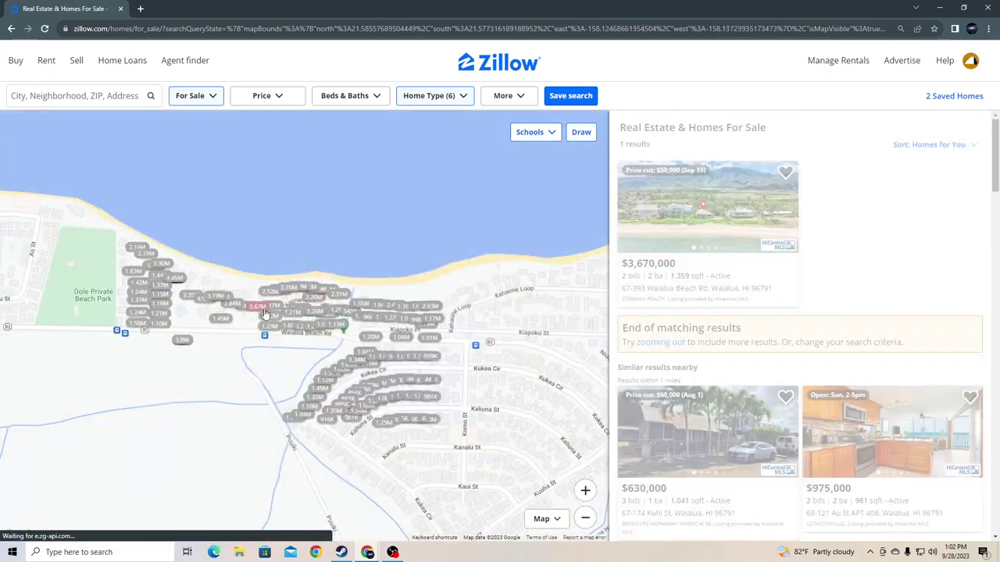
{"action": "scroll", "coordinate": [264, 313], "scroll_direction": "down", "scroll_amount": 3}
{"action": "scroll", "coordinate": [264, 313], "scroll_direction": "down", "scroll_amount": 2}
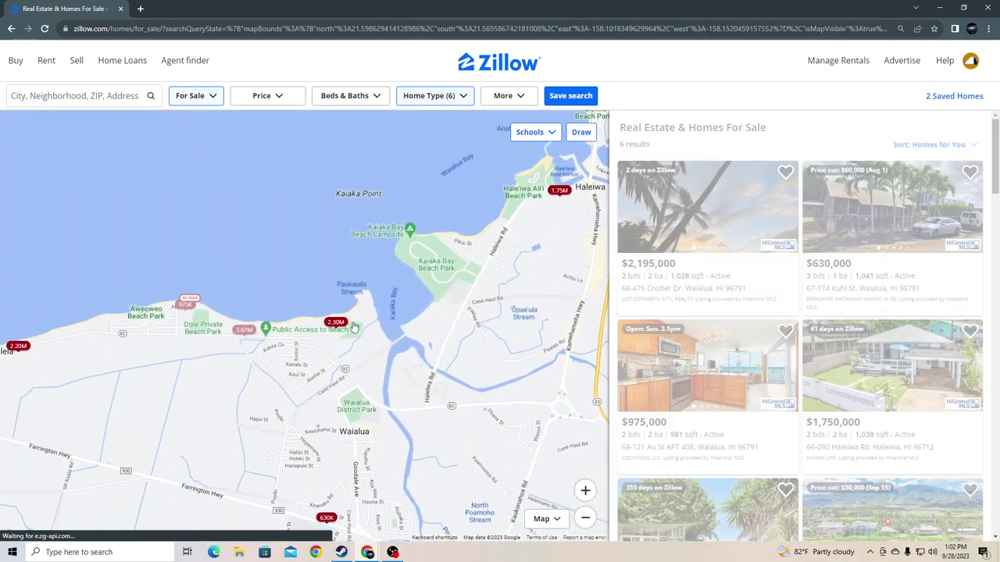
Step: Open the $2,300,000 Kahaone Pl photo gallery and enlarge the tree-and-beach shot
{"action": "left_click", "coordinate": [336, 323]}
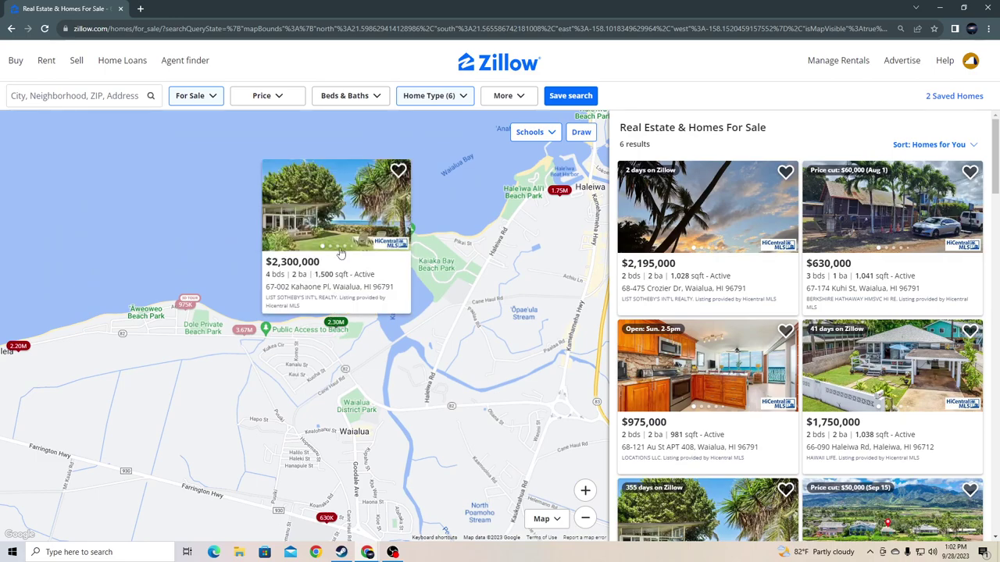
{"action": "left_click", "coordinate": [353, 216]}
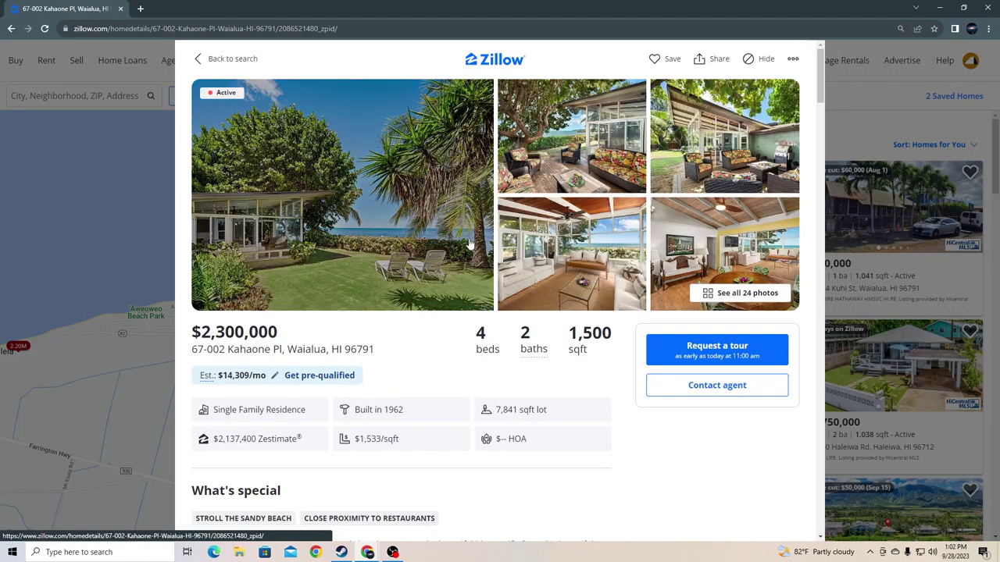
{"action": "left_click", "coordinate": [552, 146]}
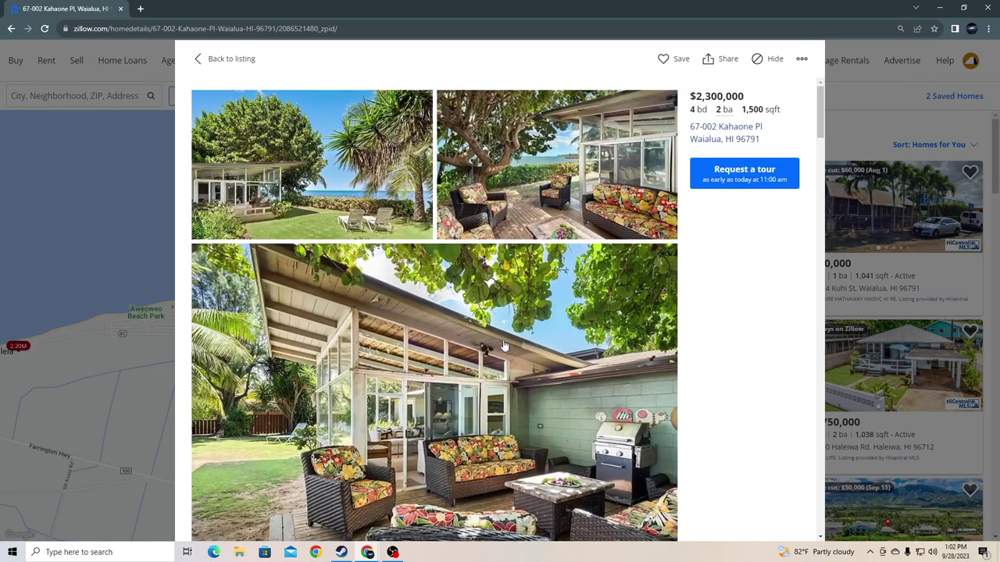
{"action": "scroll", "coordinate": [504, 346], "scroll_direction": "down", "scroll_amount": 5}
{"action": "scroll", "coordinate": [499, 346], "scroll_direction": "down", "scroll_amount": 5}
{"action": "scroll", "coordinate": [497, 346], "scroll_direction": "down", "scroll_amount": 5}
{"action": "scroll", "coordinate": [496, 346], "scroll_direction": "down", "scroll_amount": 5}
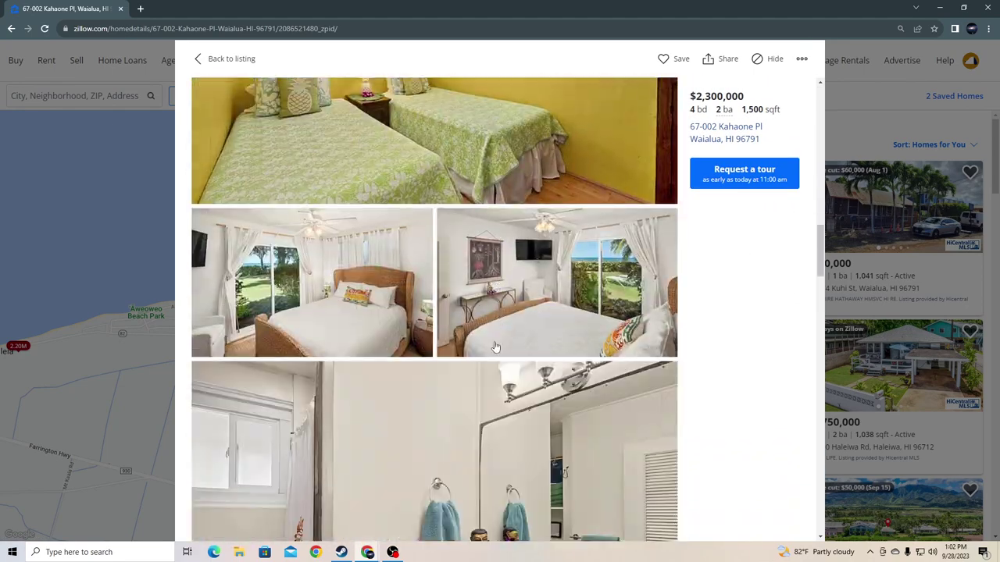
{"action": "scroll", "coordinate": [496, 346], "scroll_direction": "down", "scroll_amount": 3}
{"action": "scroll", "coordinate": [453, 328], "scroll_direction": "down", "scroll_amount": 5}
{"action": "scroll", "coordinate": [442, 320], "scroll_direction": "down", "scroll_amount": 5}
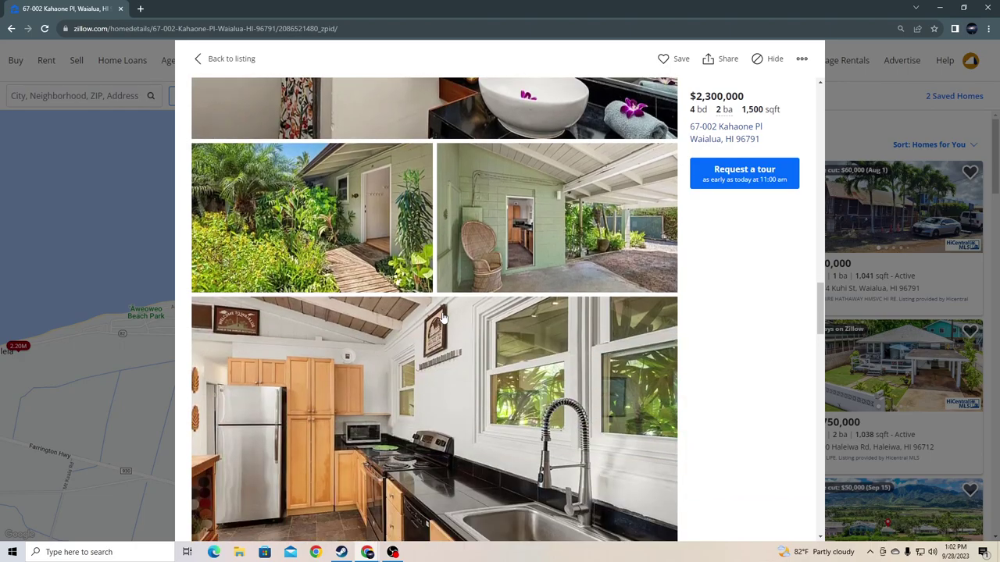
{"action": "scroll", "coordinate": [442, 316], "scroll_direction": "down", "scroll_amount": 5}
{"action": "scroll", "coordinate": [445, 312], "scroll_direction": "down", "scroll_amount": 5}
{"action": "scroll", "coordinate": [449, 304], "scroll_direction": "down", "scroll_amount": 5}
{"action": "scroll", "coordinate": [450, 303], "scroll_direction": "down", "scroll_amount": 3}
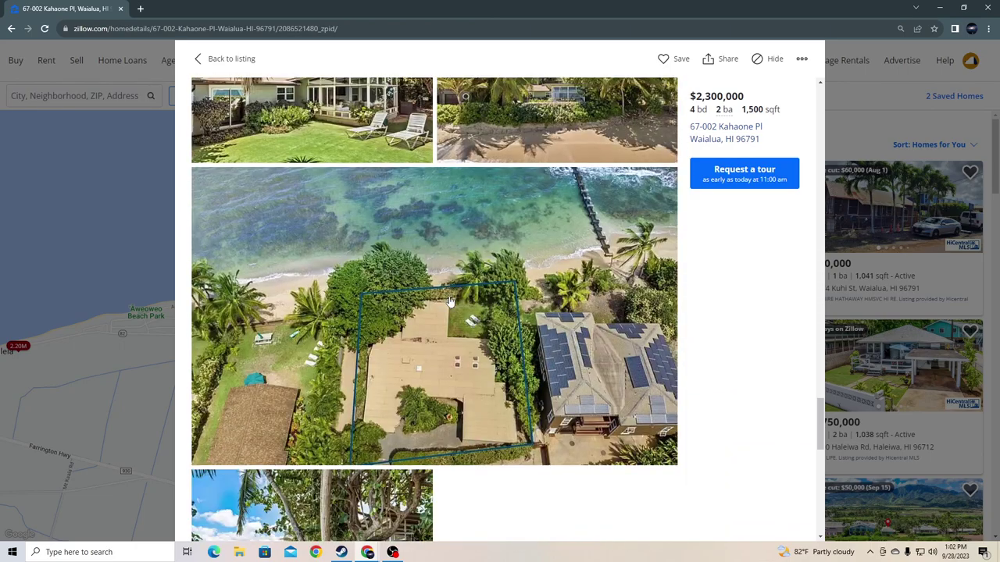
{"action": "scroll", "coordinate": [450, 302], "scroll_direction": "down", "scroll_amount": 1}
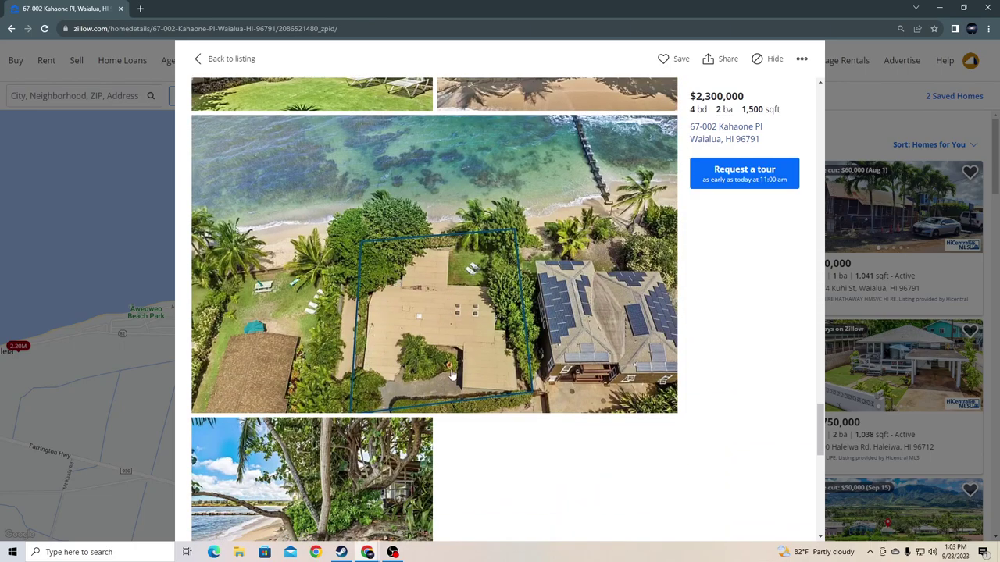
{"action": "scroll", "coordinate": [465, 349], "scroll_direction": "down", "scroll_amount": 4}
{"action": "left_click", "coordinate": [311, 266]}
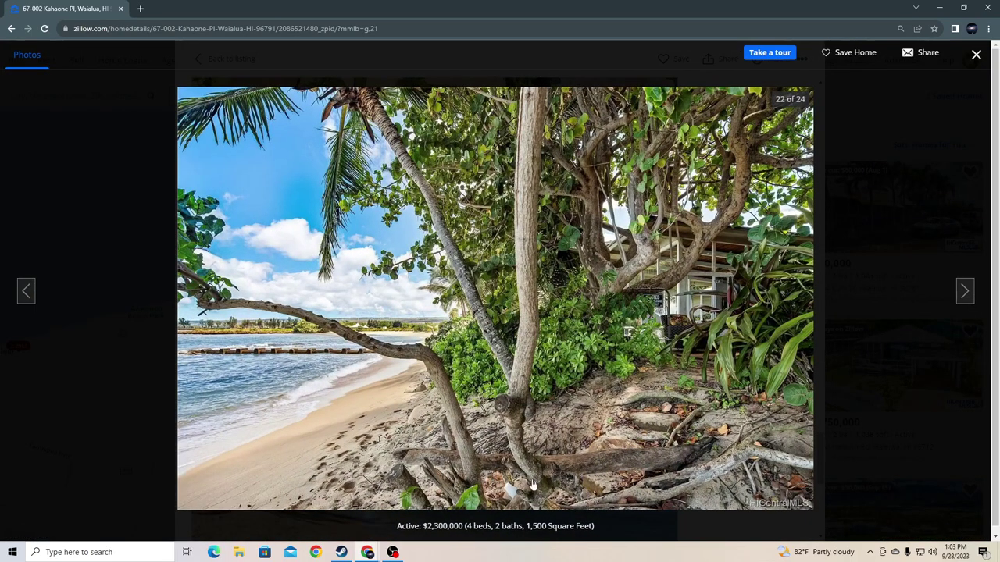
{"action": "scroll", "coordinate": [482, 461], "scroll_direction": "down", "scroll_amount": 1}
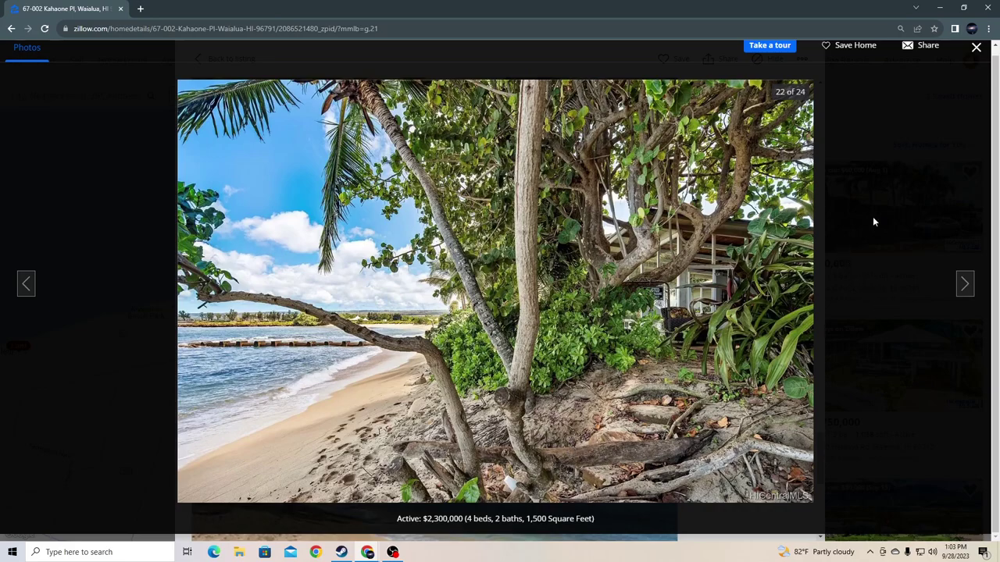
Step: Close, reopen, then close again the full-size Kahaone Pl tree-and-beach photo
{"action": "left_click", "coordinate": [979, 50]}
{"action": "scroll", "coordinate": [404, 358], "scroll_direction": "down", "scroll_amount": 3}
{"action": "scroll", "coordinate": [395, 385], "scroll_direction": "down", "scroll_amount": 3}
{"action": "scroll", "coordinate": [372, 336], "scroll_direction": "up", "scroll_amount": 6}
{"action": "scroll", "coordinate": [371, 336], "scroll_direction": "up", "scroll_amount": 1}
{"action": "left_click", "coordinate": [382, 328]}
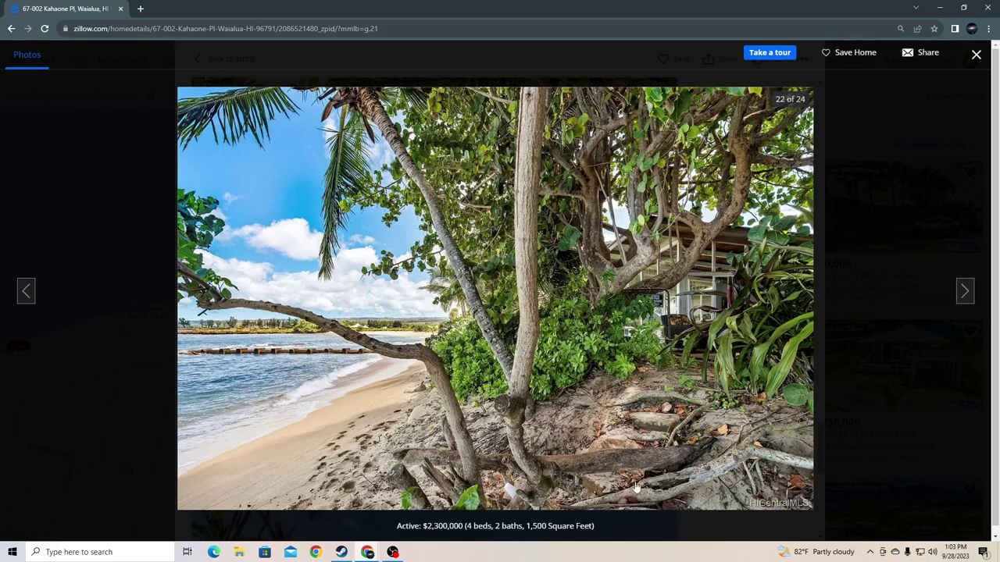
{"action": "left_click", "coordinate": [976, 55]}
{"action": "scroll", "coordinate": [547, 312], "scroll_direction": "down", "scroll_amount": 5}
{"action": "scroll", "coordinate": [547, 312], "scroll_direction": "down", "scroll_amount": 5}
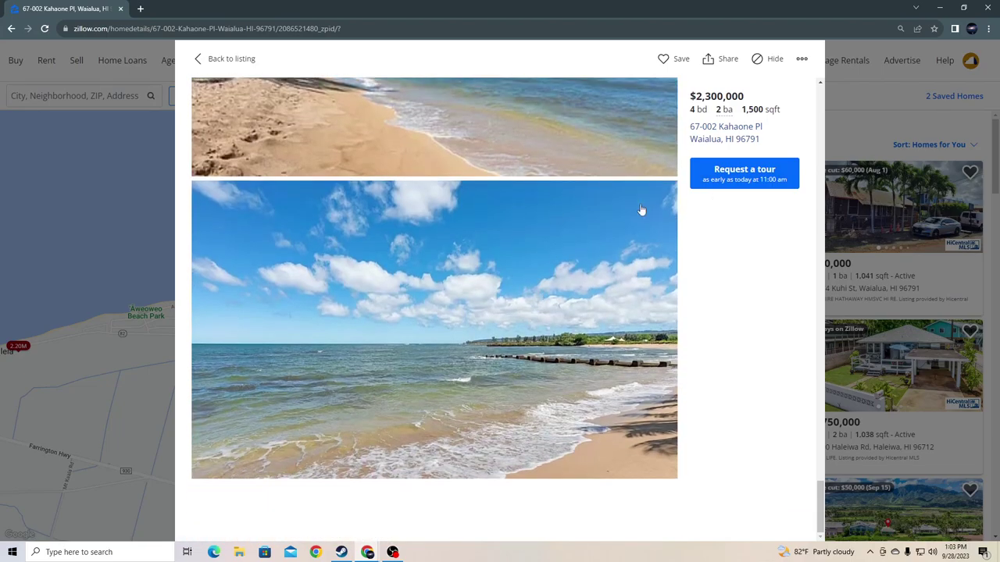
Step: Open and close 66-090 Haleiwa Rd, then show the $975K condo's map card
{"action": "left_click", "coordinate": [846, 138]}
{"action": "left_click_drag", "start_coordinate": [511, 253], "coordinate": [484, 227]}
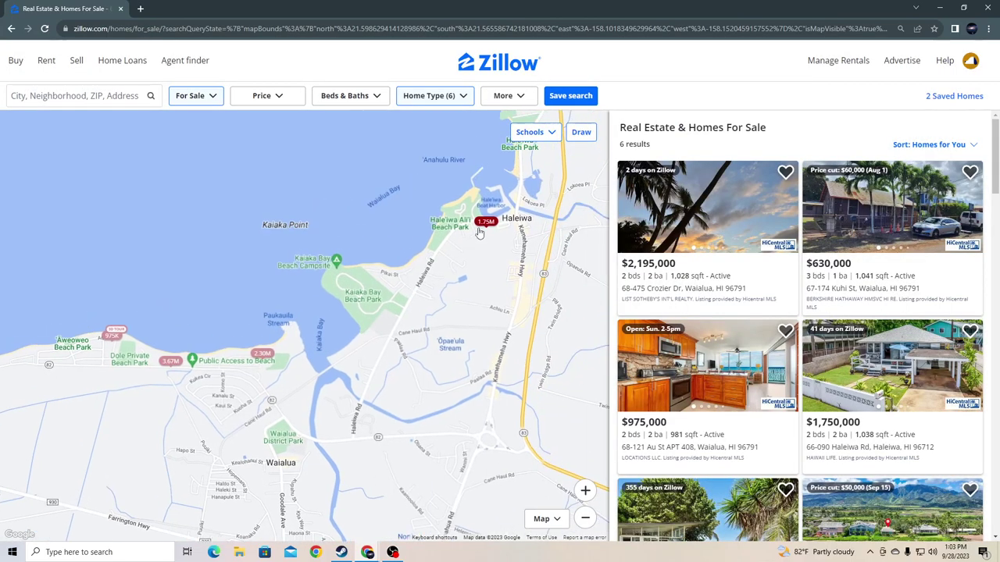
{"action": "left_click", "coordinate": [493, 250]}
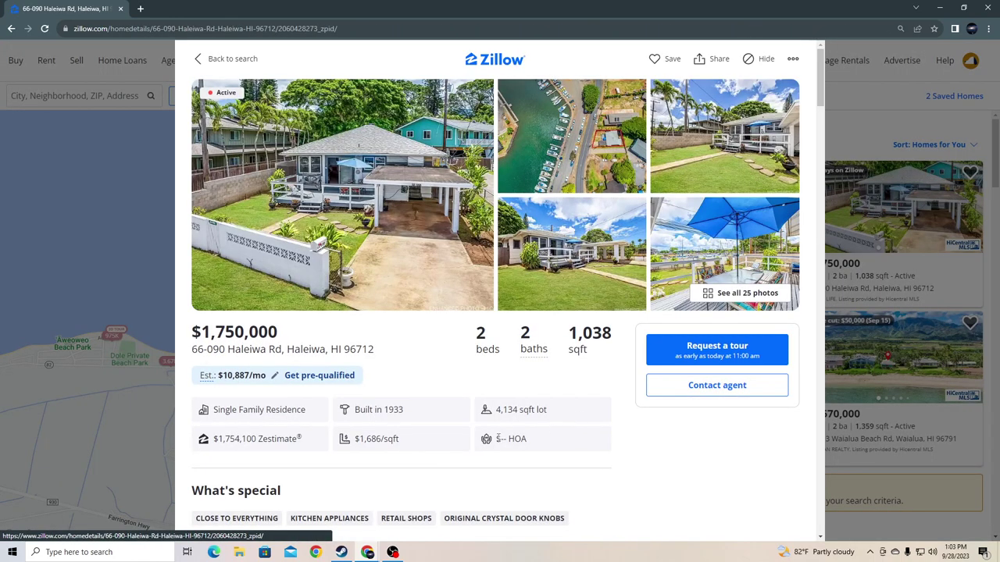
{"action": "scroll", "coordinate": [498, 442], "scroll_direction": "down", "scroll_amount": 1}
{"action": "scroll", "coordinate": [485, 429], "scroll_direction": "up", "scroll_amount": 1}
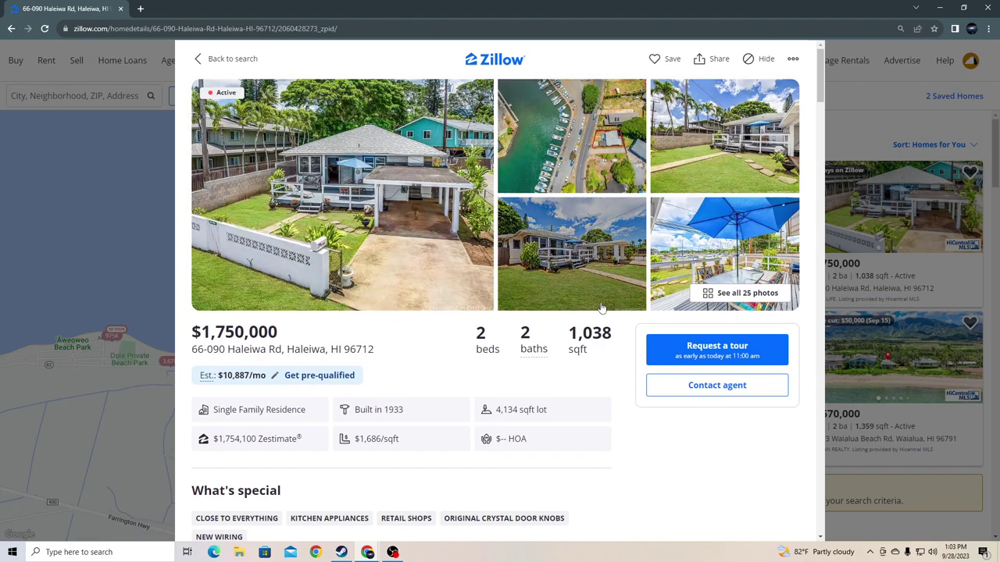
{"action": "left_click", "coordinate": [153, 350]}
{"action": "left_click", "coordinate": [112, 336]}
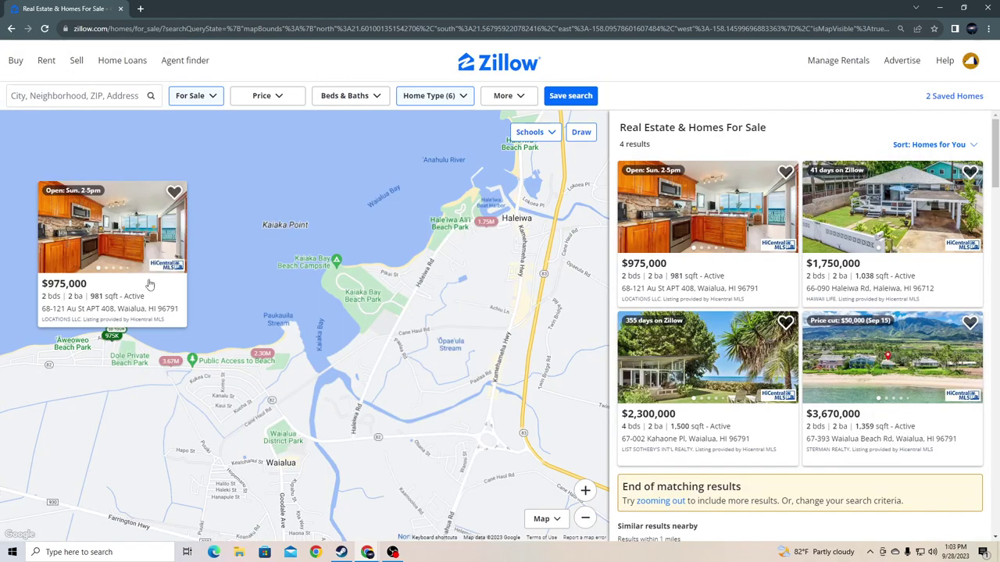
Step: Open the $975,000 condo, highlight its $1,070/mo HOA fee, and close it
{"action": "left_click", "coordinate": [85, 295]}
{"action": "scroll", "coordinate": [537, 405], "scroll_direction": "down", "scroll_amount": 5}
{"action": "scroll", "coordinate": [537, 406], "scroll_direction": "down", "scroll_amount": 3}
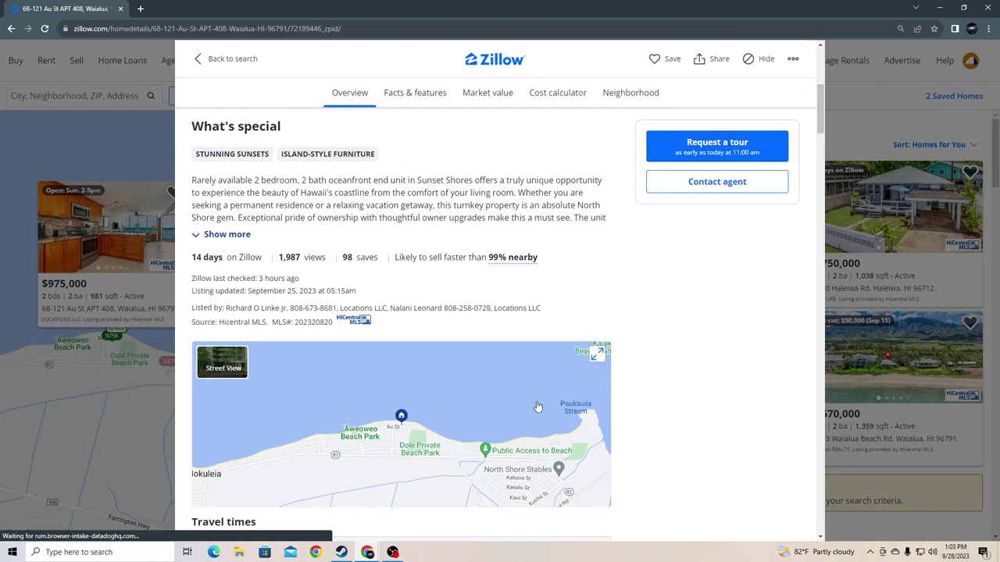
{"action": "scroll", "coordinate": [537, 406], "scroll_direction": "up", "scroll_amount": 2}
{"action": "scroll", "coordinate": [525, 339], "scroll_direction": "up", "scroll_amount": 5}
{"action": "left_click_drag", "start_coordinate": [490, 336], "coordinate": [569, 332]}
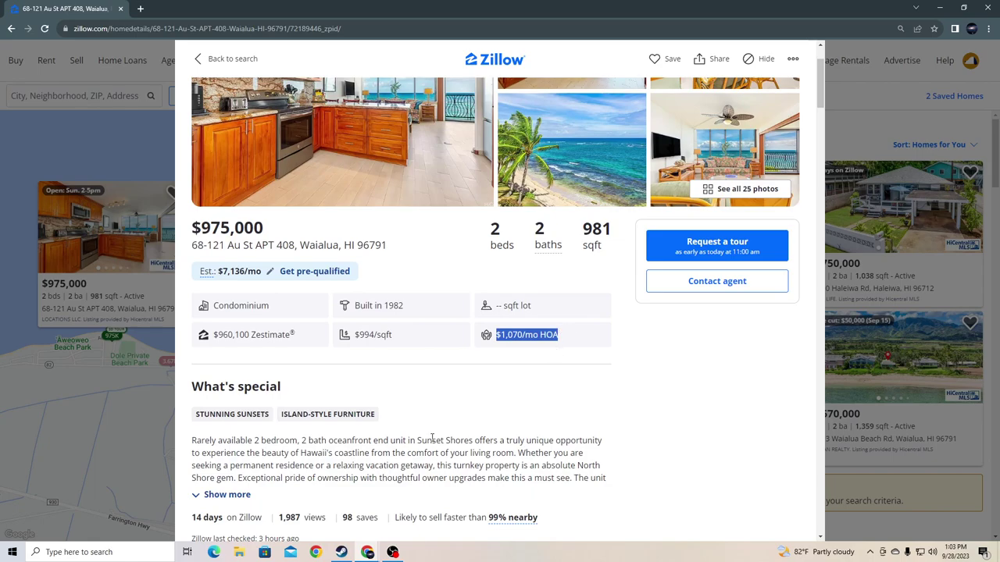
{"action": "scroll", "coordinate": [494, 381], "scroll_direction": "up", "scroll_amount": 3}
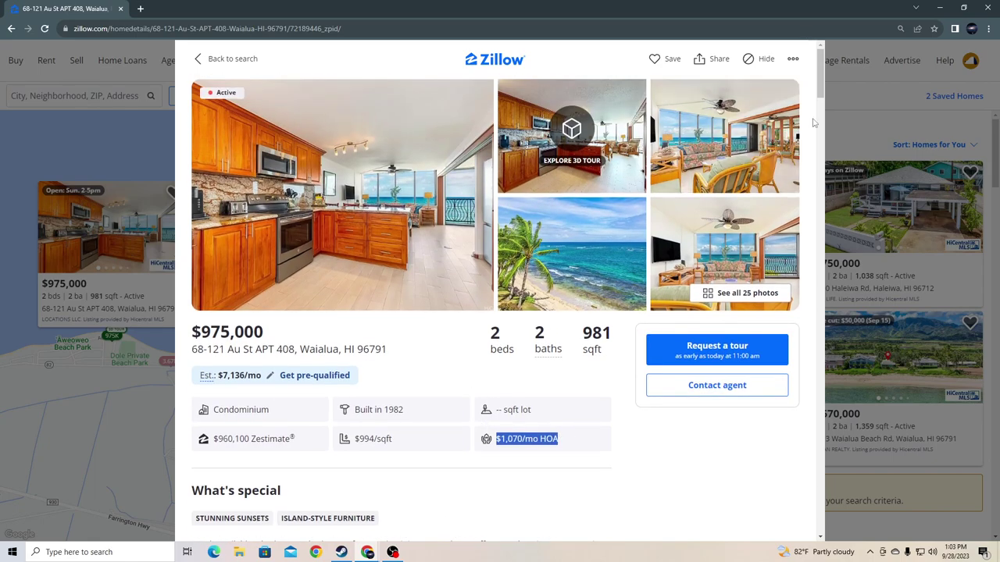
{"action": "left_click", "coordinate": [816, 122]}
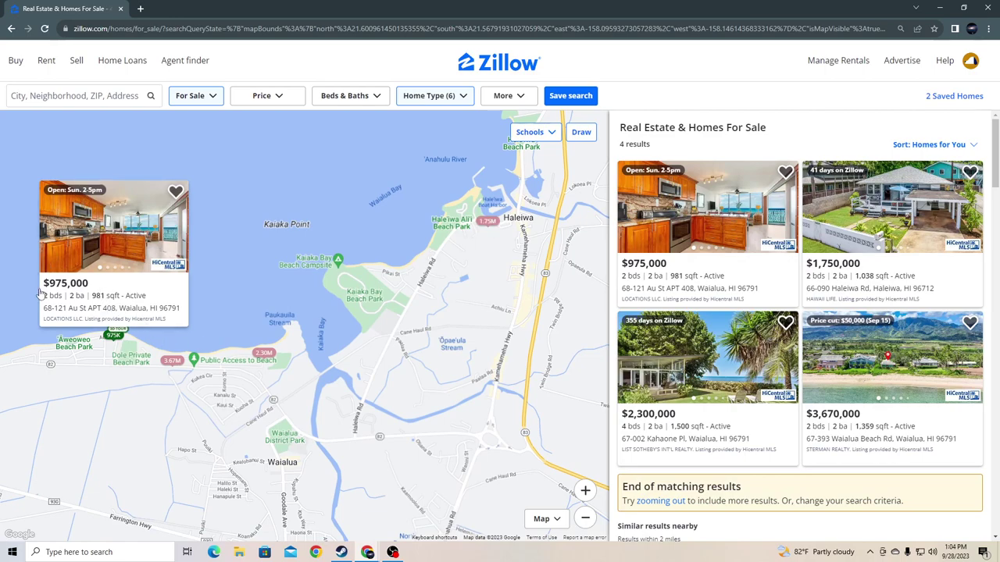
Step: Compare the $1.75M and $975K map previews, then view all Haleiwa Rd photos
{"action": "left_click", "coordinate": [487, 227]}
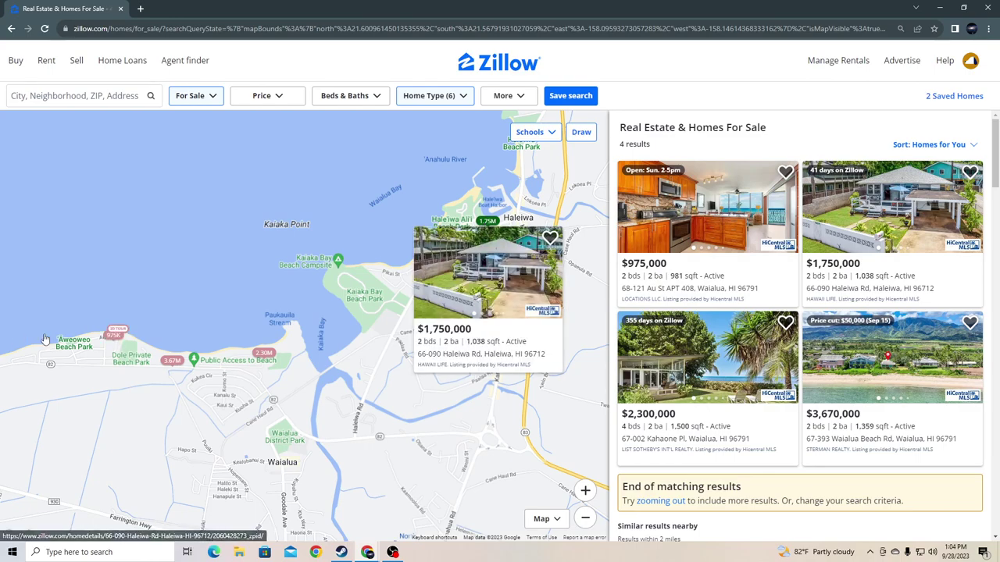
{"action": "left_click", "coordinate": [113, 338]}
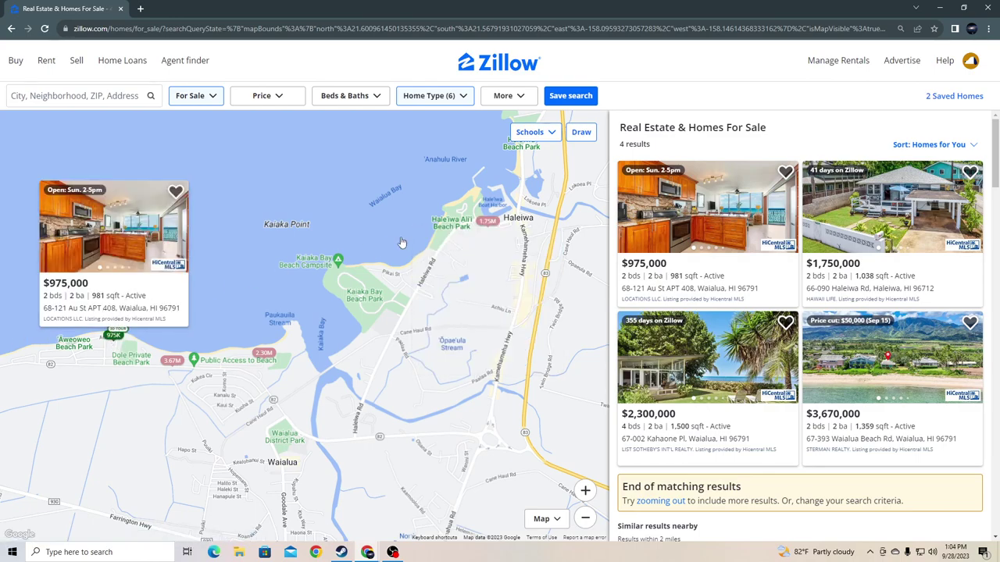
{"action": "left_click", "coordinate": [490, 224]}
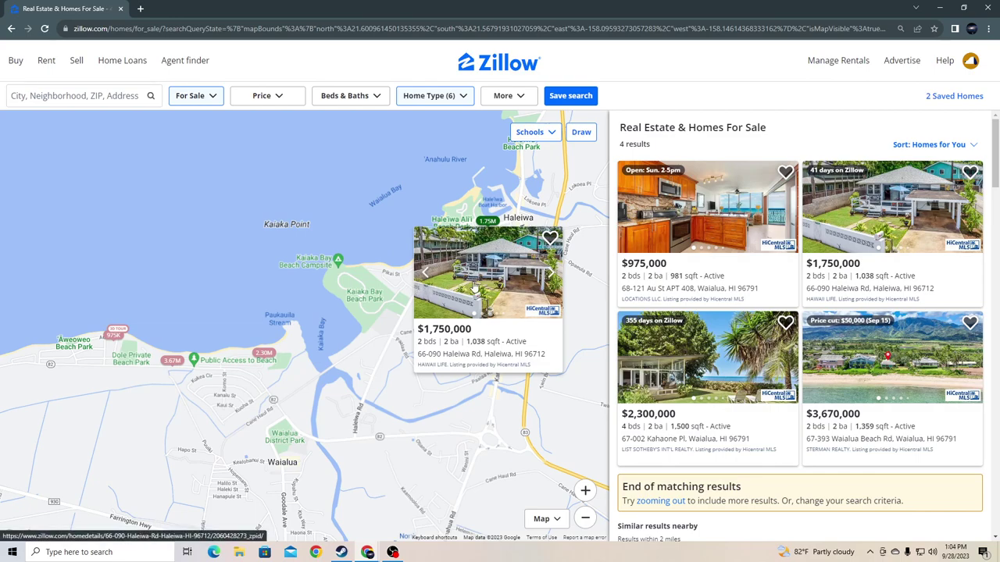
{"action": "left_click", "coordinate": [475, 287]}
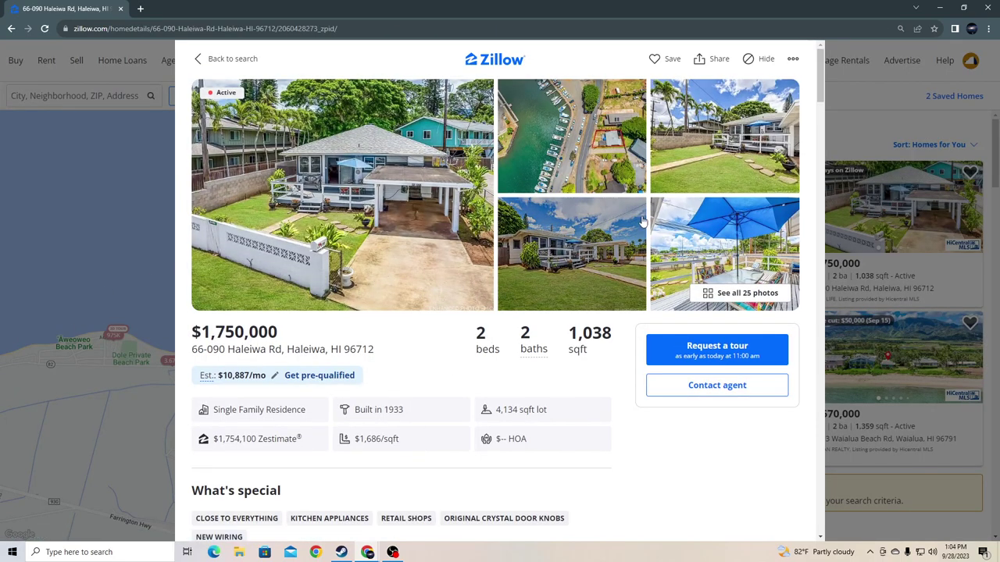
{"action": "scroll", "coordinate": [641, 221], "scroll_direction": "down", "scroll_amount": 2}
{"action": "scroll", "coordinate": [692, 221], "scroll_direction": "up", "scroll_amount": 2}
{"action": "left_click", "coordinate": [692, 221]}
{"action": "scroll", "coordinate": [519, 344], "scroll_direction": "down", "scroll_amount": 5}
{"action": "scroll", "coordinate": [520, 343], "scroll_direction": "down", "scroll_amount": 5}
{"action": "scroll", "coordinate": [519, 344], "scroll_direction": "down", "scroll_amount": 5}
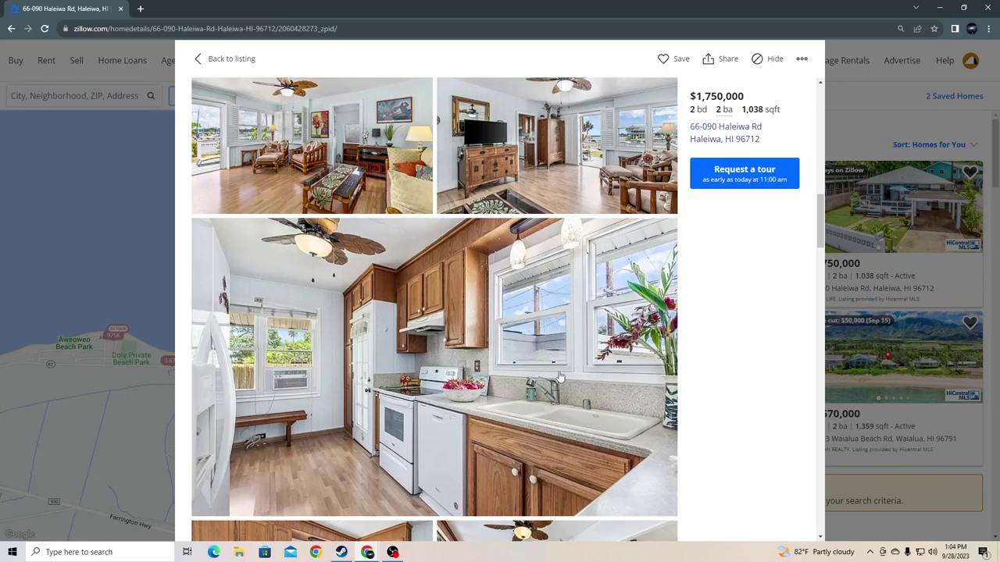
{"action": "scroll", "coordinate": [520, 344], "scroll_direction": "down", "scroll_amount": 4}
{"action": "scroll", "coordinate": [519, 344], "scroll_direction": "down", "scroll_amount": 4}
{"action": "scroll", "coordinate": [561, 324], "scroll_direction": "down", "scroll_amount": 3}
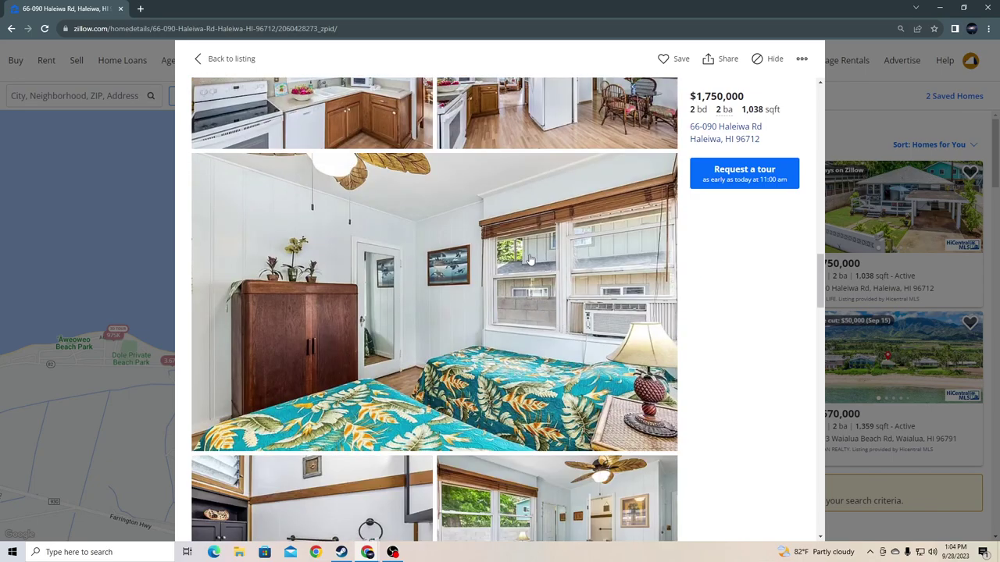
{"action": "scroll", "coordinate": [636, 252], "scroll_direction": "down", "scroll_amount": 2}
{"action": "scroll", "coordinate": [531, 246], "scroll_direction": "down", "scroll_amount": 4}
{"action": "scroll", "coordinate": [508, 344], "scroll_direction": "up", "scroll_amount": 6}
{"action": "scroll", "coordinate": [588, 338], "scroll_direction": "down", "scroll_amount": 5}
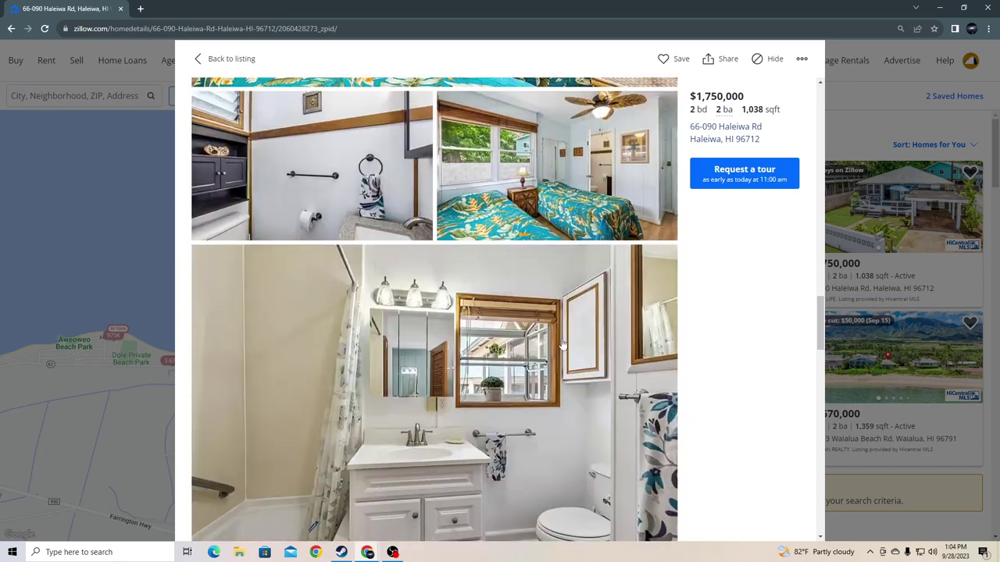
{"action": "scroll", "coordinate": [547, 312], "scroll_direction": "down", "scroll_amount": 3}
{"action": "scroll", "coordinate": [535, 301], "scroll_direction": "down", "scroll_amount": 4}
{"action": "scroll", "coordinate": [365, 329], "scroll_direction": "down", "scroll_amount": 3}
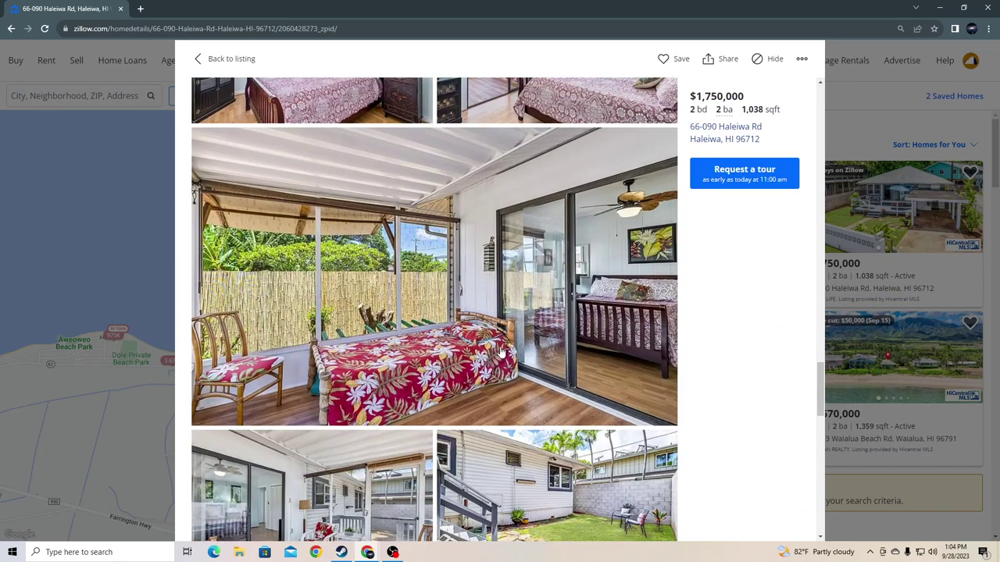
{"action": "scroll", "coordinate": [503, 352], "scroll_direction": "down", "scroll_amount": 4}
{"action": "scroll", "coordinate": [504, 352], "scroll_direction": "down", "scroll_amount": 3}
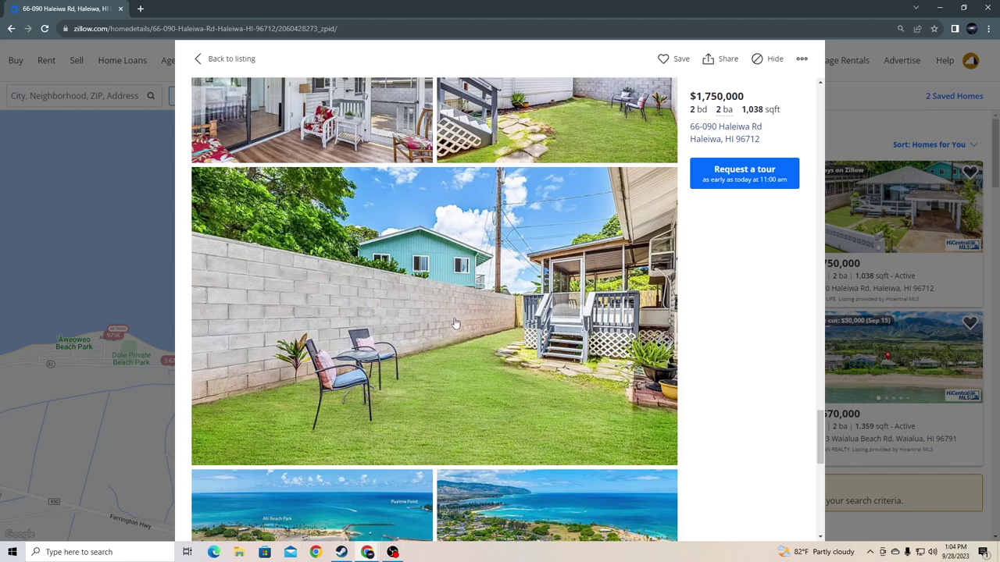
{"action": "scroll", "coordinate": [387, 388], "scroll_direction": "down", "scroll_amount": 4}
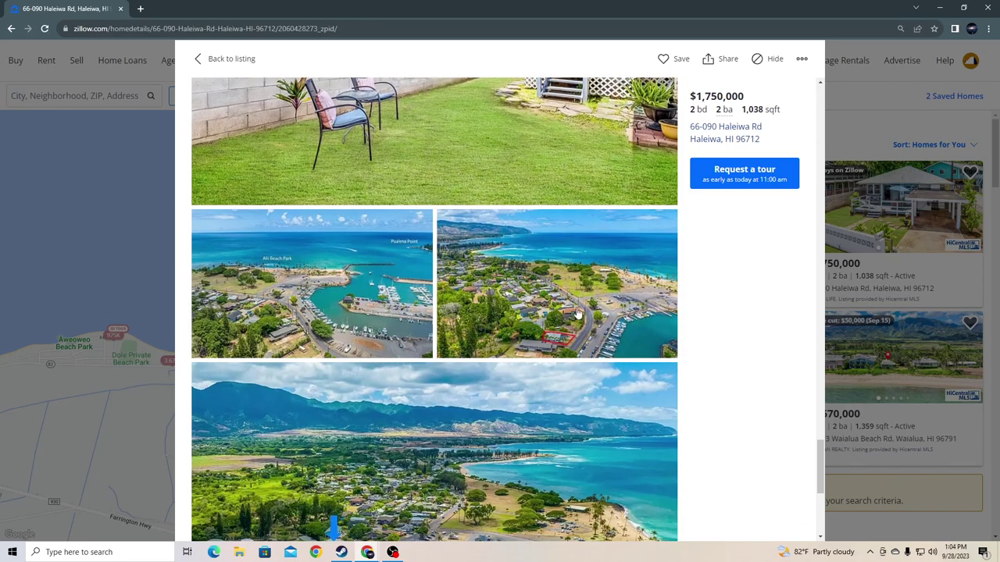
{"action": "scroll", "coordinate": [576, 312], "scroll_direction": "down", "scroll_amount": 3}
{"action": "scroll", "coordinate": [582, 319], "scroll_direction": "down", "scroll_amount": 2}
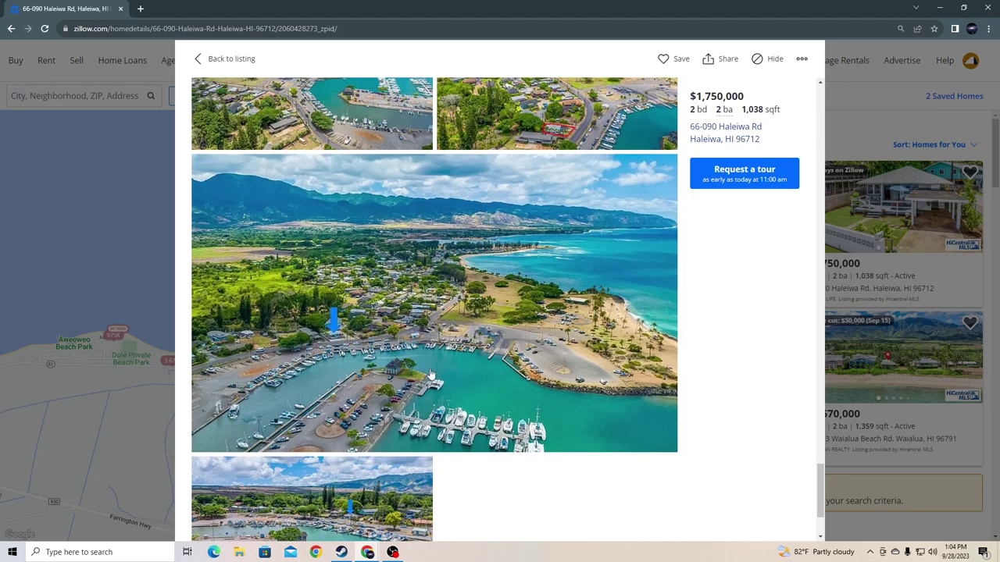
{"action": "scroll", "coordinate": [418, 373], "scroll_direction": "up", "scroll_amount": 4}
{"action": "scroll", "coordinate": [469, 351], "scroll_direction": "down", "scroll_amount": 5}
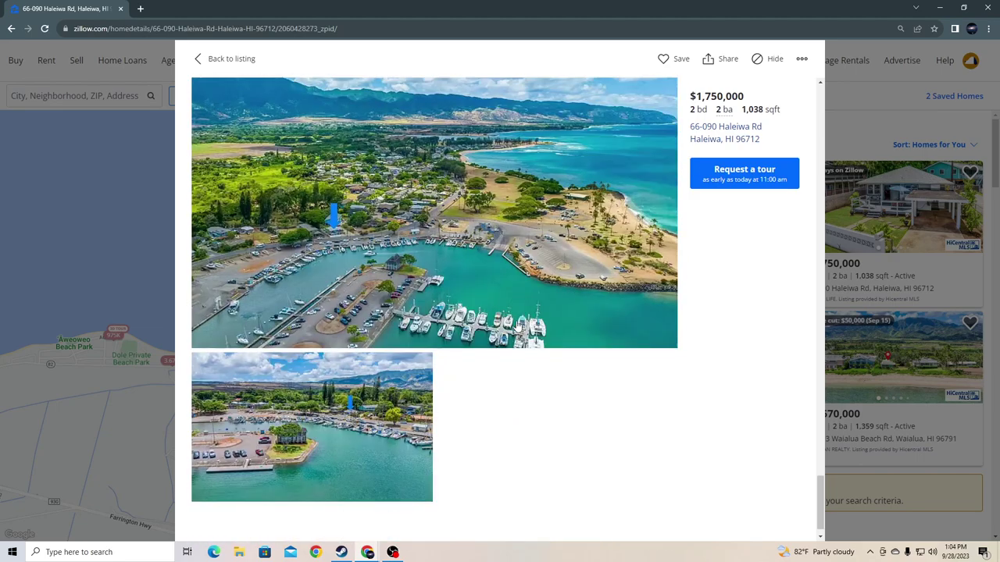
{"action": "scroll", "coordinate": [518, 327], "scroll_direction": "down", "scroll_amount": 3}
Step: Pan northeast along the coast and open the $6,795,000 Papailoa Rd home's photos
{"action": "left_click", "coordinate": [837, 216]}
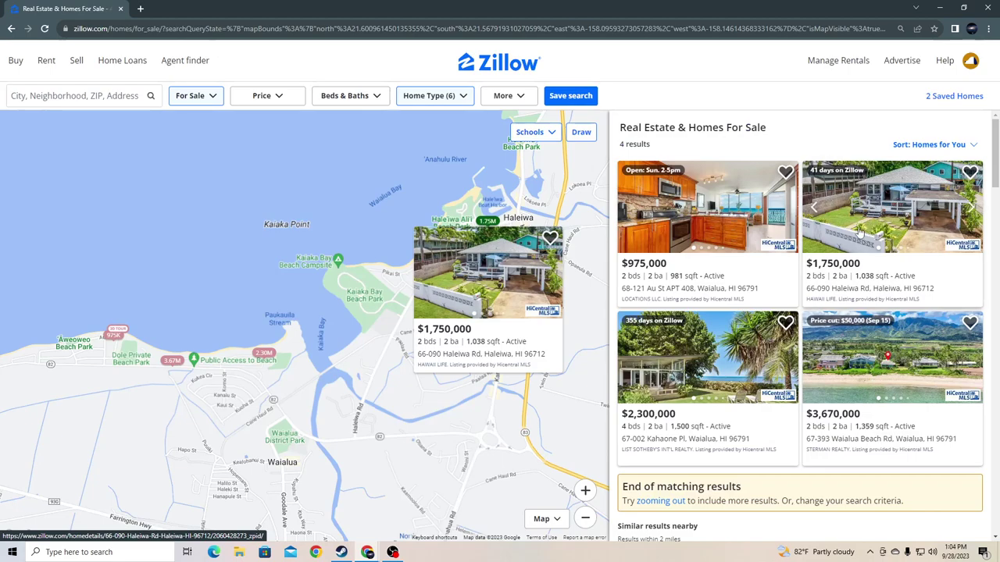
{"action": "left_click_drag", "start_coordinate": [376, 234], "coordinate": [266, 453]}
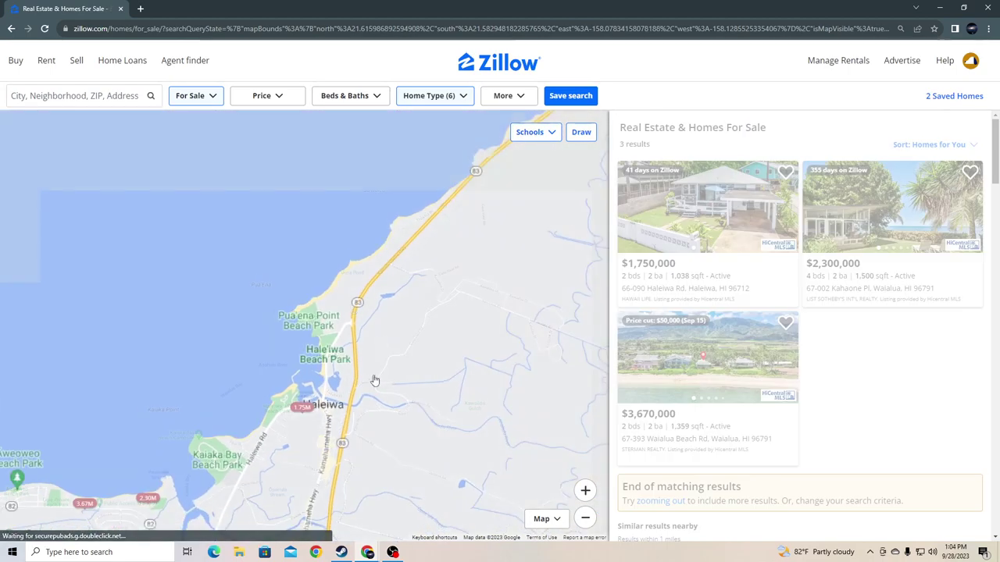
{"action": "left_click", "coordinate": [351, 357]}
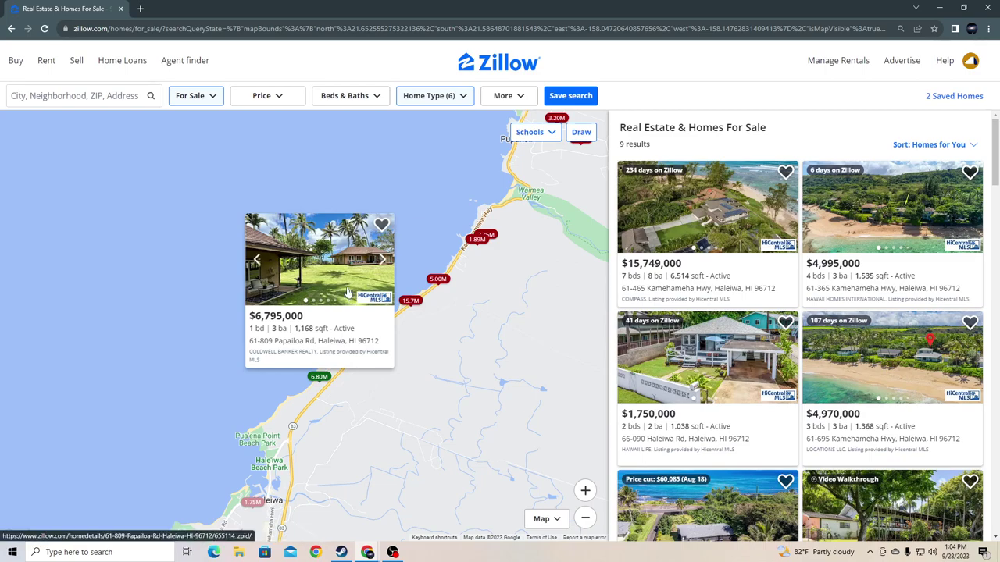
{"action": "left_click", "coordinate": [381, 259]}
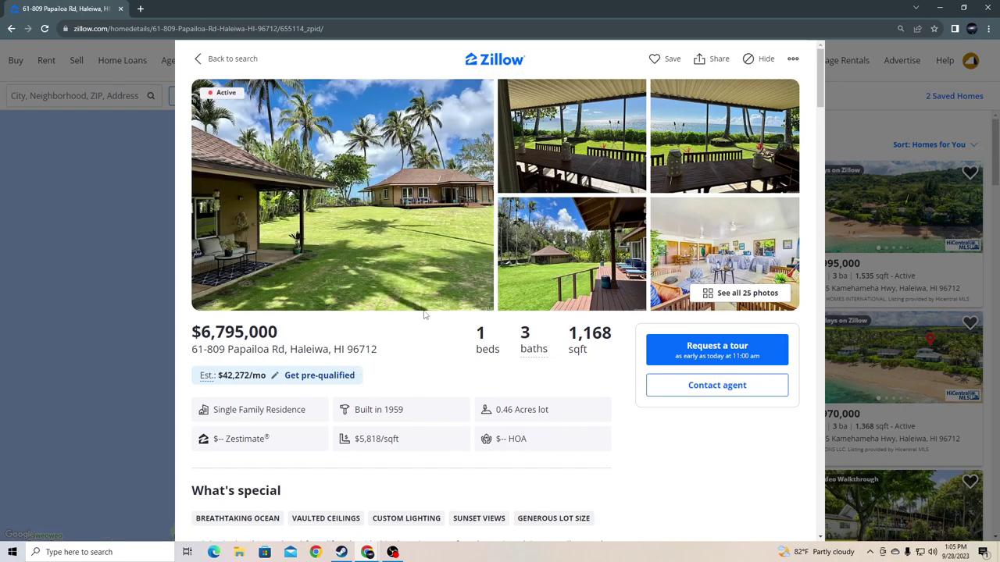
{"action": "left_click", "coordinate": [367, 248]}
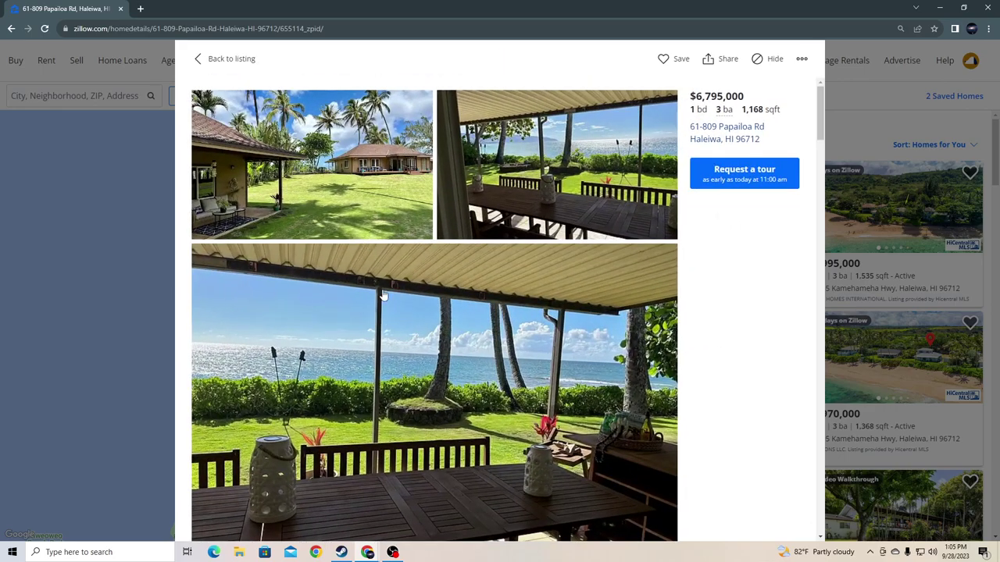
{"action": "scroll", "coordinate": [410, 309], "scroll_direction": "down", "scroll_amount": 5}
{"action": "scroll", "coordinate": [420, 309], "scroll_direction": "down", "scroll_amount": 3}
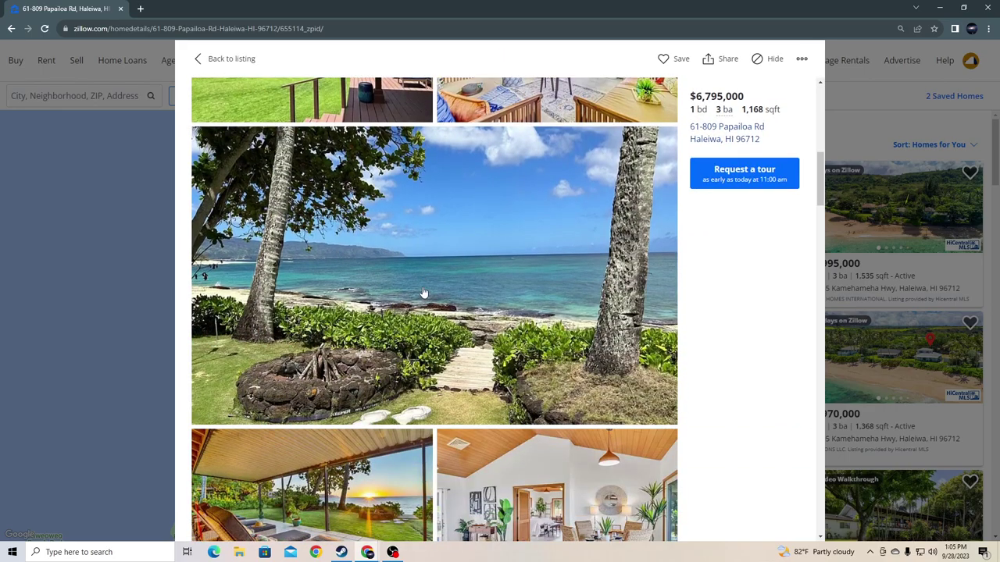
{"action": "scroll", "coordinate": [422, 293], "scroll_direction": "down", "scroll_amount": 2}
{"action": "scroll", "coordinate": [352, 334], "scroll_direction": "down", "scroll_amount": 4}
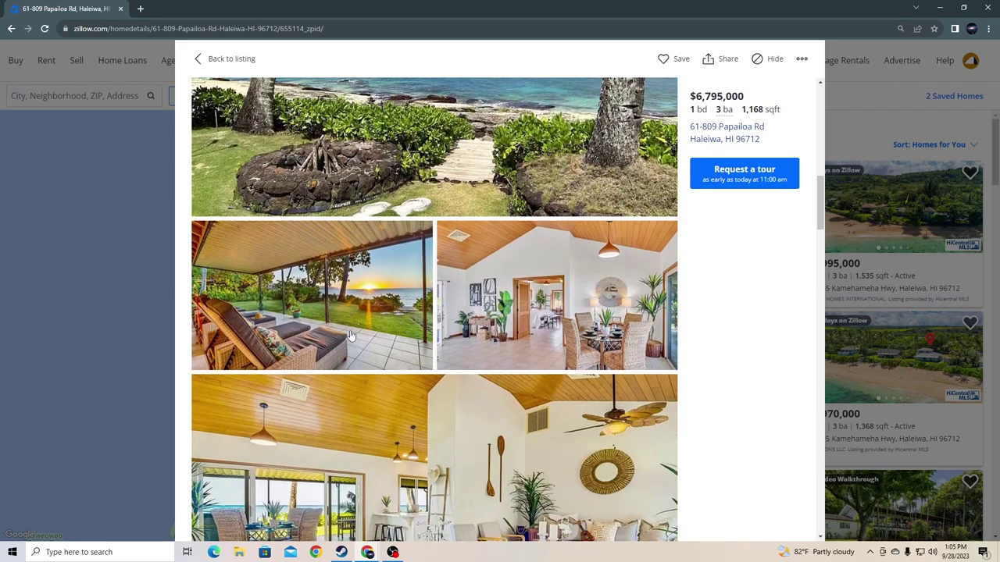
{"action": "scroll", "coordinate": [357, 316], "scroll_direction": "down", "scroll_amount": 2}
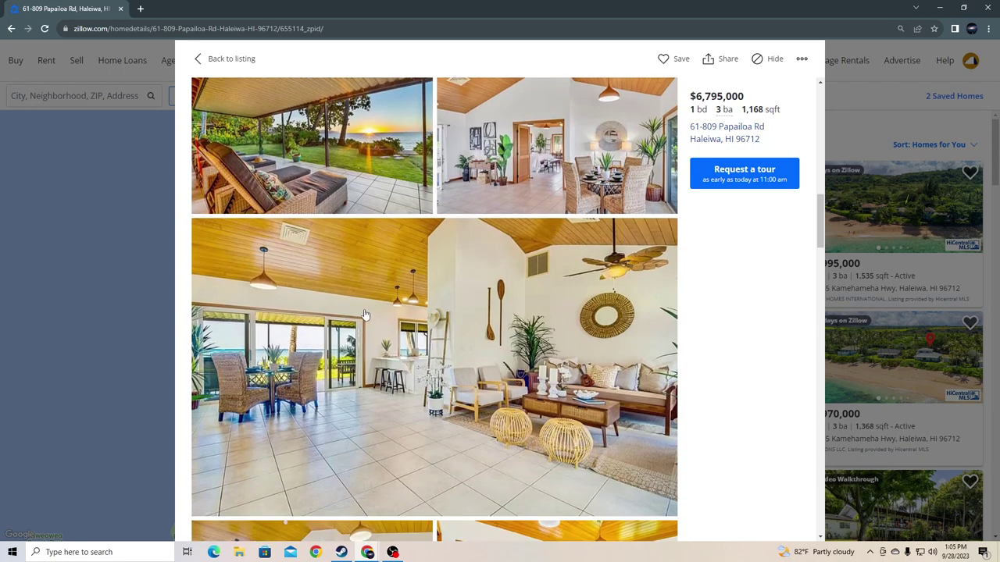
{"action": "scroll", "coordinate": [363, 315], "scroll_direction": "down", "scroll_amount": 3}
{"action": "scroll", "coordinate": [390, 321], "scroll_direction": "down", "scroll_amount": 4}
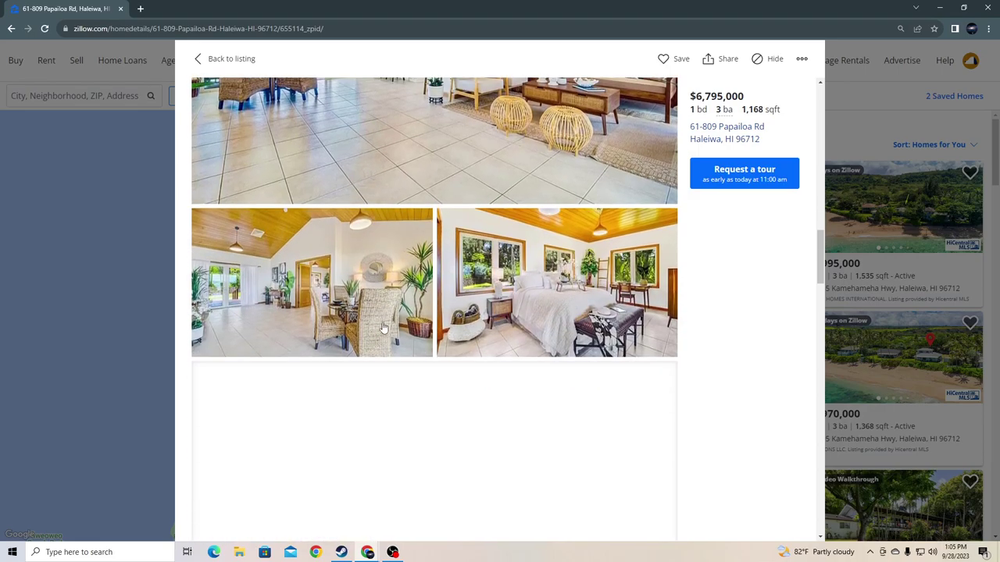
{"action": "scroll", "coordinate": [421, 328], "scroll_direction": "down", "scroll_amount": 4}
{"action": "scroll", "coordinate": [420, 324], "scroll_direction": "down", "scroll_amount": 5}
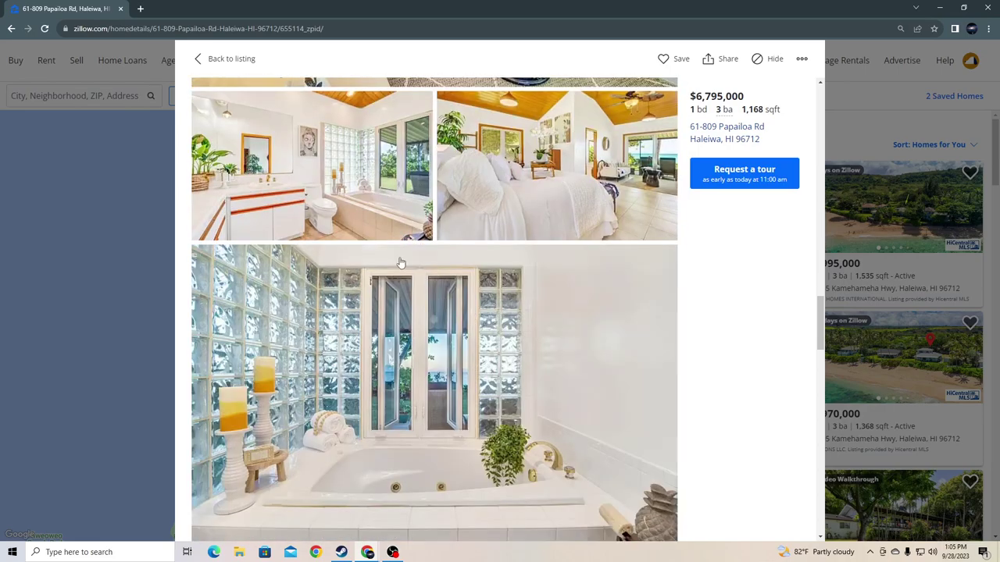
{"action": "scroll", "coordinate": [395, 369], "scroll_direction": "down", "scroll_amount": 1}
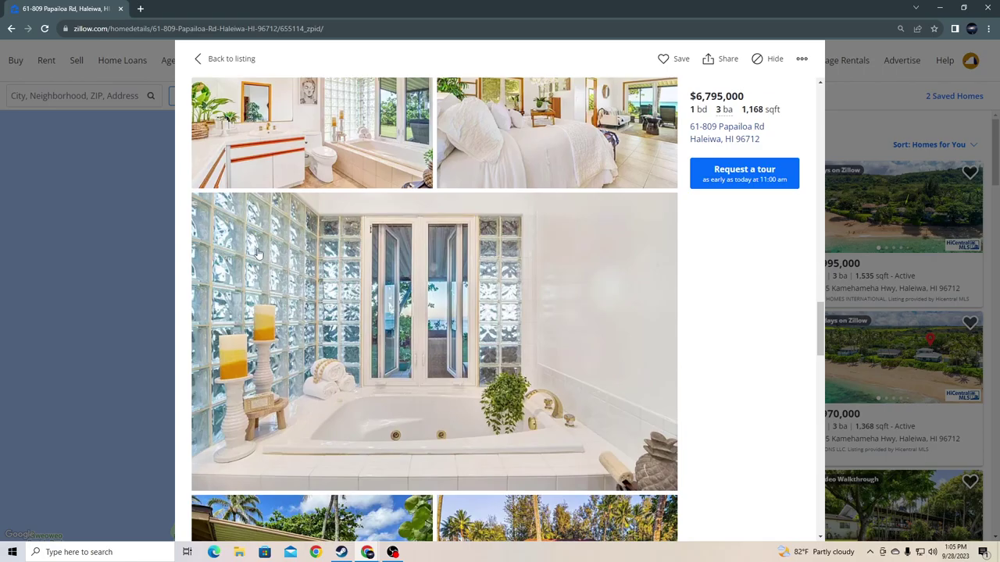
{"action": "scroll", "coordinate": [625, 265], "scroll_direction": "up", "scroll_amount": 3}
{"action": "scroll", "coordinate": [618, 262], "scroll_direction": "up", "scroll_amount": 6}
{"action": "scroll", "coordinate": [592, 260], "scroll_direction": "up", "scroll_amount": 6}
{"action": "scroll", "coordinate": [592, 261], "scroll_direction": "up", "scroll_amount": 5}
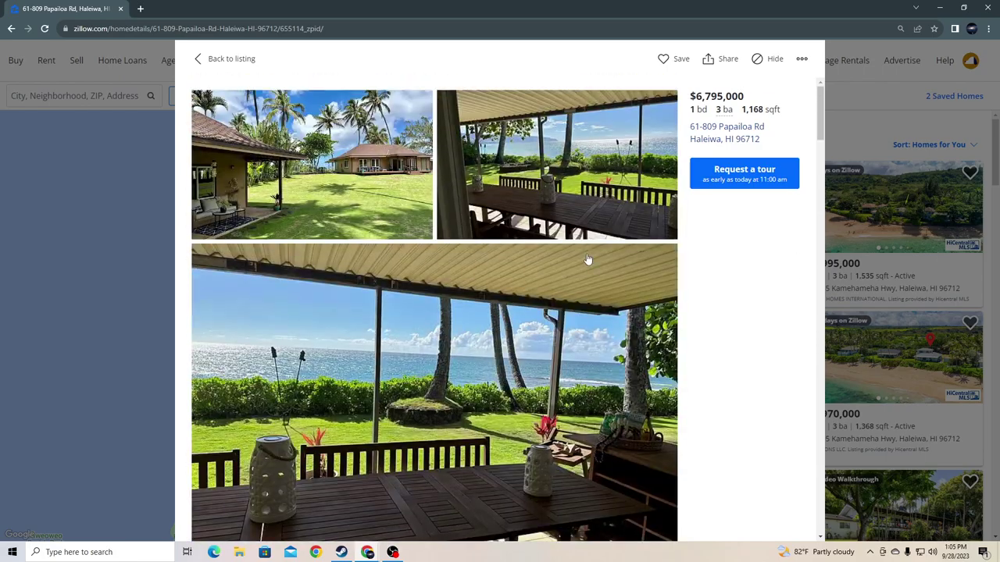
Step: Return to the Papailoa Rd details, reopen the gallery, and highlight the $6,795,000 price
{"action": "left_click", "coordinate": [204, 58]}
{"action": "scroll", "coordinate": [666, 361], "scroll_direction": "down", "scroll_amount": 2}
{"action": "scroll", "coordinate": [469, 312], "scroll_direction": "down", "scroll_amount": 1}
{"action": "left_click_drag", "start_coordinate": [375, 254], "coordinate": [400, 254]}
{"action": "left_click", "coordinate": [402, 255]}
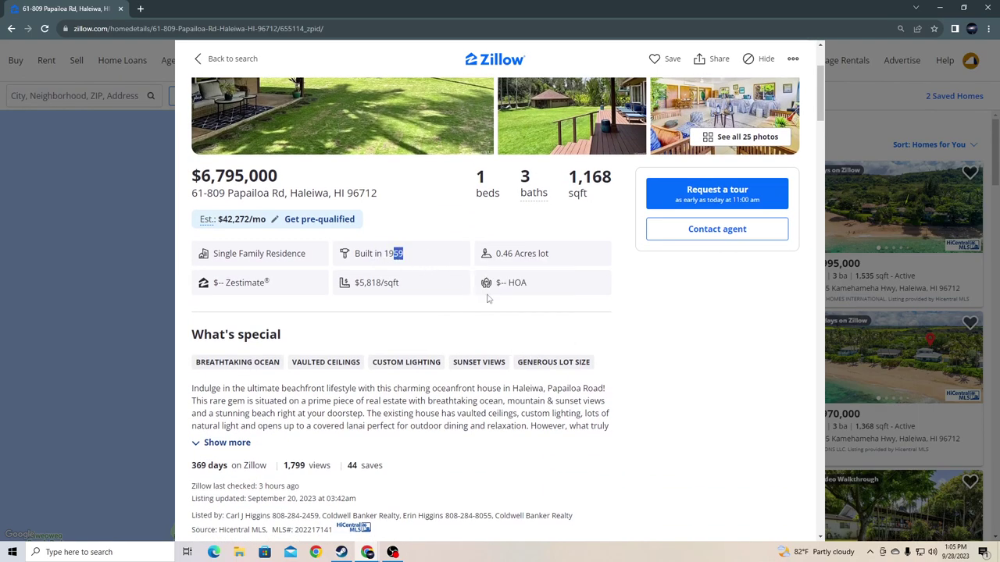
{"action": "scroll", "coordinate": [492, 301], "scroll_direction": "up", "scroll_amount": 2}
{"action": "scroll", "coordinate": [592, 260], "scroll_direction": "down", "scroll_amount": 1}
{"action": "scroll", "coordinate": [592, 259], "scroll_direction": "up", "scroll_amount": 1}
{"action": "left_click", "coordinate": [712, 286]}
{"action": "scroll", "coordinate": [567, 356], "scroll_direction": "down", "scroll_amount": 5}
{"action": "scroll", "coordinate": [567, 356], "scroll_direction": "down", "scroll_amount": 5}
{"action": "scroll", "coordinate": [567, 356], "scroll_direction": "down", "scroll_amount": 5}
{"action": "scroll", "coordinate": [569, 356], "scroll_direction": "down", "scroll_amount": 5}
{"action": "scroll", "coordinate": [571, 355], "scroll_direction": "down", "scroll_amount": 3}
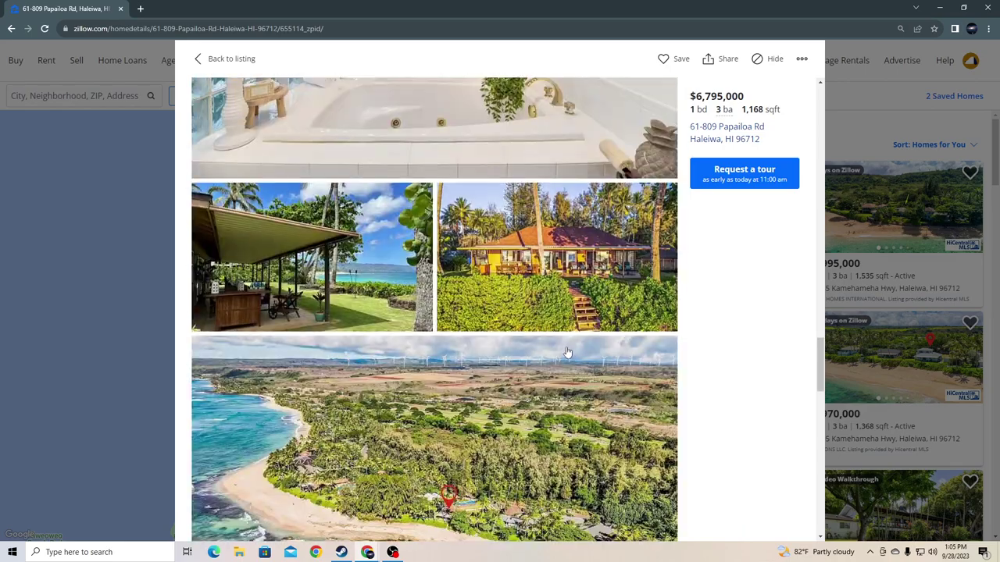
{"action": "scroll", "coordinate": [277, 341], "scroll_direction": "down", "scroll_amount": 2}
{"action": "scroll", "coordinate": [485, 394], "scroll_direction": "up", "scroll_amount": 4}
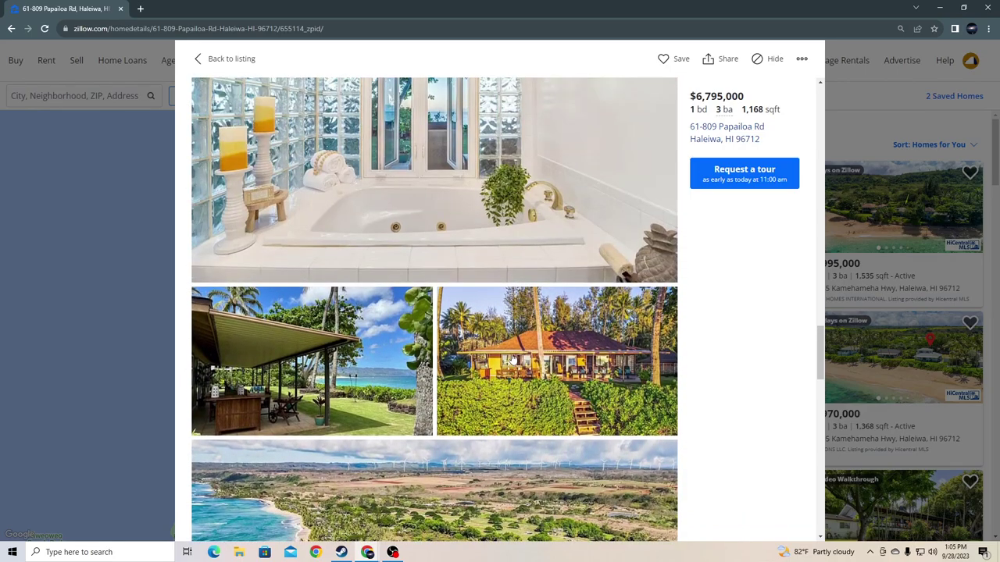
{"action": "scroll", "coordinate": [507, 359], "scroll_direction": "down", "scroll_amount": 5}
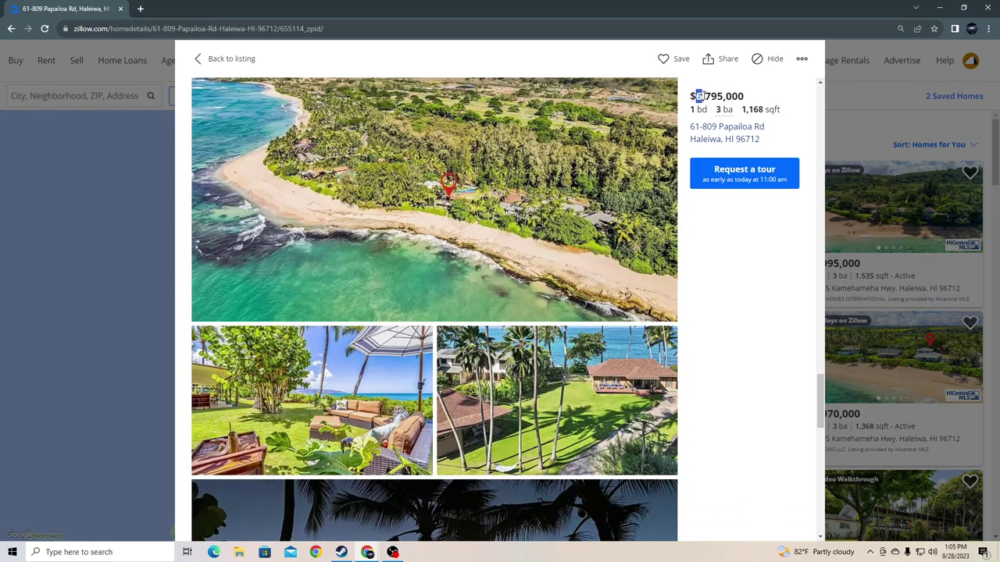
{"action": "left_click_drag", "start_coordinate": [698, 96], "coordinate": [747, 98]}
{"action": "scroll", "coordinate": [621, 356], "scroll_direction": "down", "scroll_amount": 10}
{"action": "scroll", "coordinate": [621, 355], "scroll_direction": "down", "scroll_amount": 8}
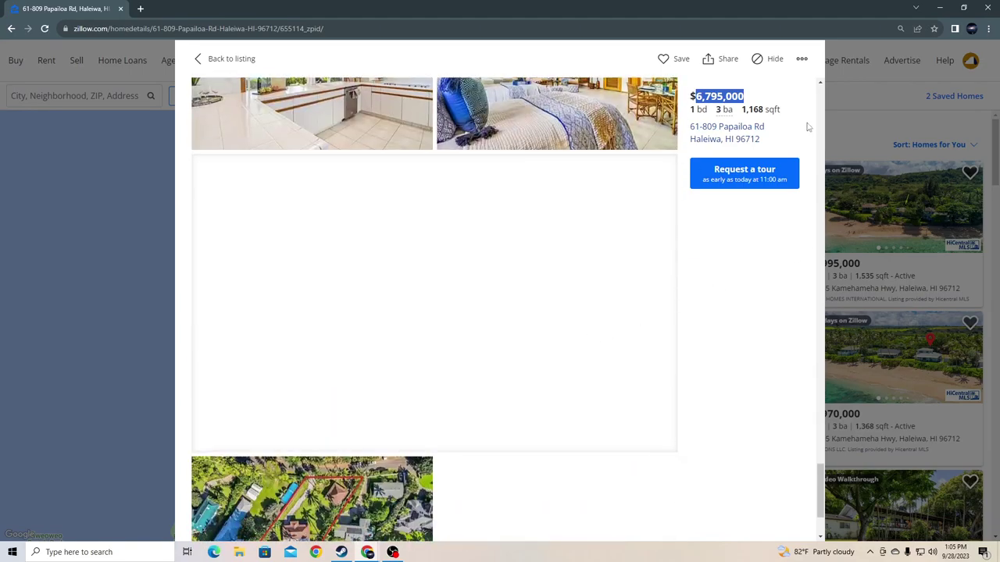
Step: Highlight Papailoa Rd's original 'Listed for sale $8,295,000' entry in the price history
{"action": "left_click", "coordinate": [227, 59]}
{"action": "scroll", "coordinate": [422, 366], "scroll_direction": "down", "scroll_amount": 8}
{"action": "scroll", "coordinate": [422, 366], "scroll_direction": "down", "scroll_amount": 10}
{"action": "scroll", "coordinate": [421, 366], "scroll_direction": "down", "scroll_amount": 8}
{"action": "scroll", "coordinate": [422, 367], "scroll_direction": "down", "scroll_amount": 6}
{"action": "scroll", "coordinate": [422, 366], "scroll_direction": "down", "scroll_amount": 3}
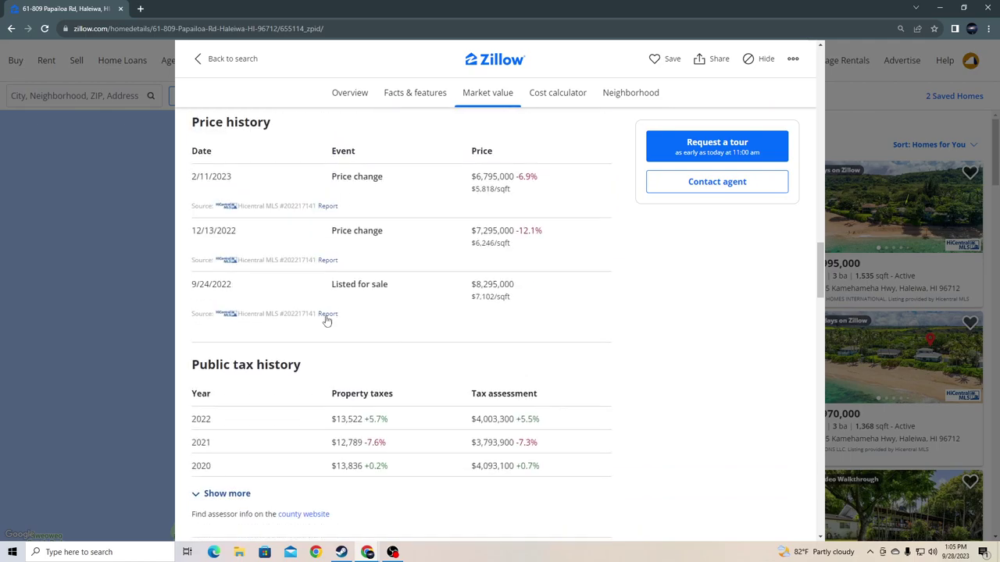
{"action": "left_click_drag", "start_coordinate": [326, 284], "coordinate": [531, 283]}
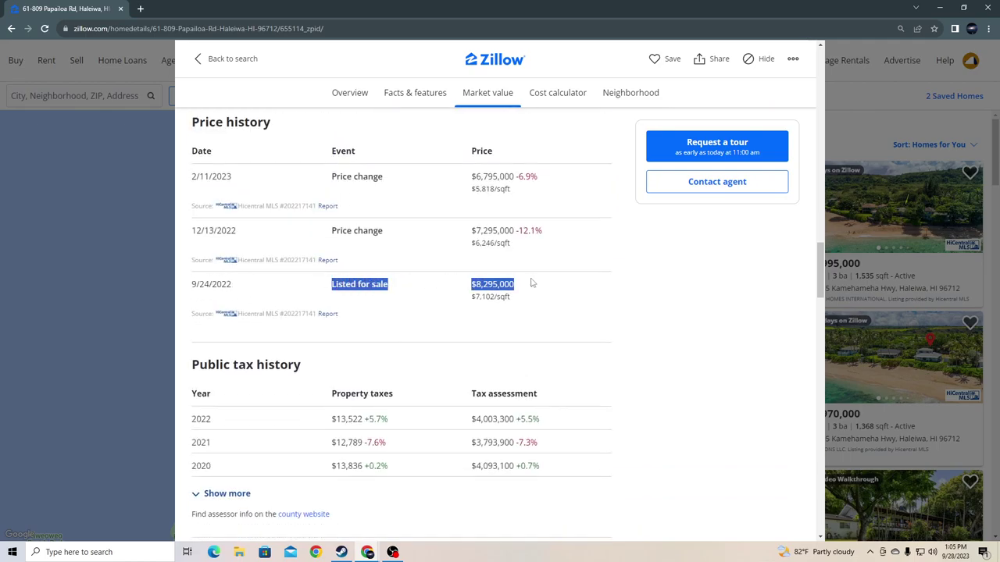
{"action": "left_click", "coordinate": [517, 292]}
{"action": "left_click_drag", "start_coordinate": [472, 283], "coordinate": [514, 283]}
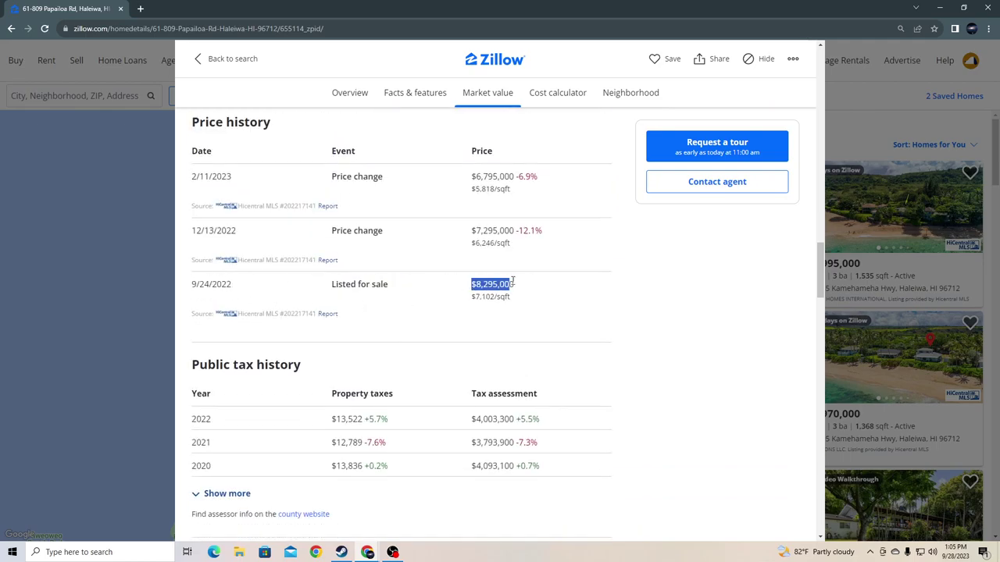
{"action": "scroll", "coordinate": [461, 292], "scroll_direction": "up", "scroll_amount": 4}
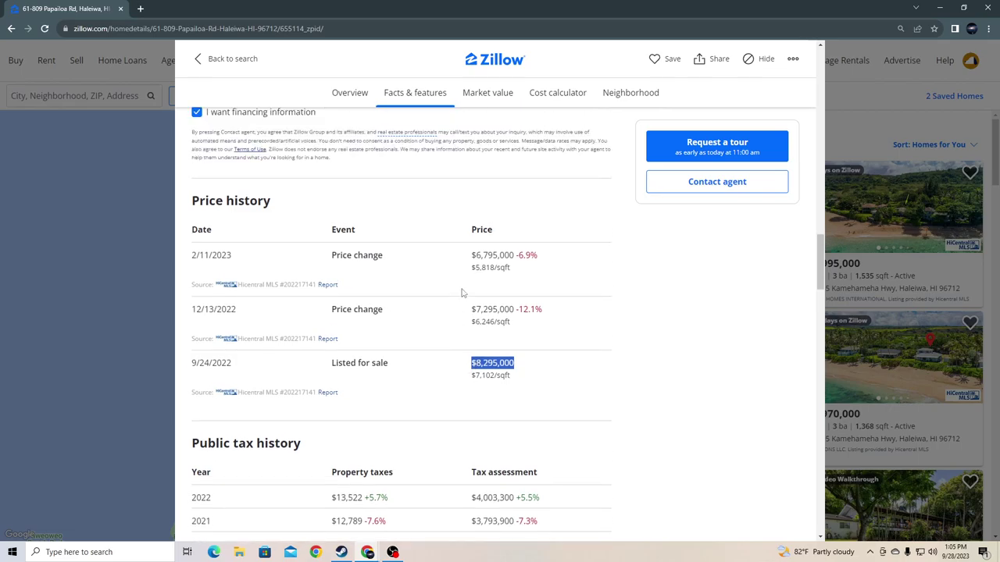
{"action": "scroll", "coordinate": [438, 305], "scroll_direction": "up", "scroll_amount": 10}
{"action": "scroll", "coordinate": [436, 313], "scroll_direction": "up", "scroll_amount": 8}
{"action": "scroll", "coordinate": [436, 317], "scroll_direction": "up", "scroll_amount": 3}
{"action": "scroll", "coordinate": [435, 318], "scroll_direction": "up", "scroll_amount": 8}
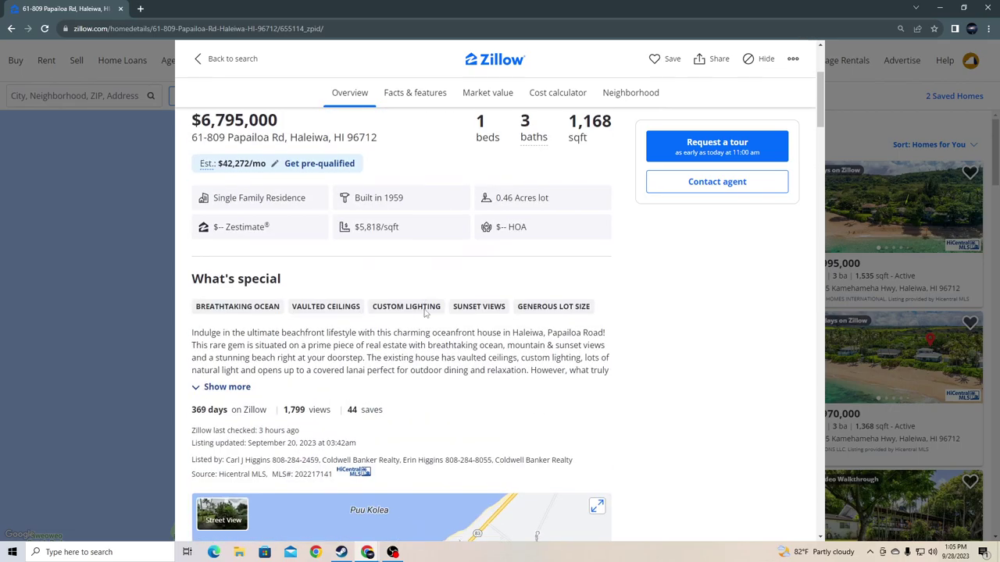
{"action": "scroll", "coordinate": [422, 312], "scroll_direction": "up", "scroll_amount": 5}
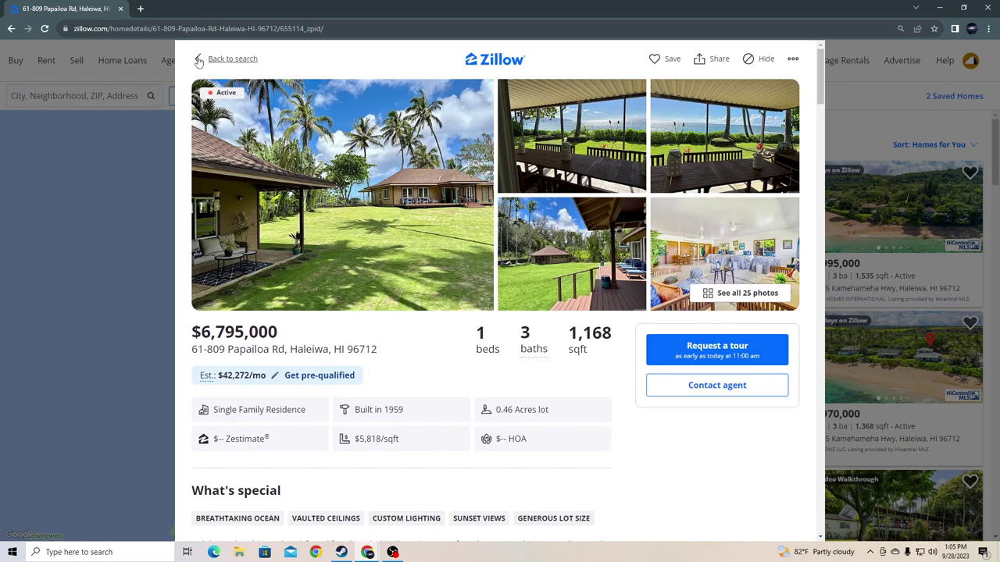
Step: Return to the results map and open the $4,970,000 listing at 61-695 Kamehameha Hwy
{"action": "left_click", "coordinate": [226, 58]}
{"action": "left_click_drag", "start_coordinate": [427, 389], "coordinate": [428, 404]}
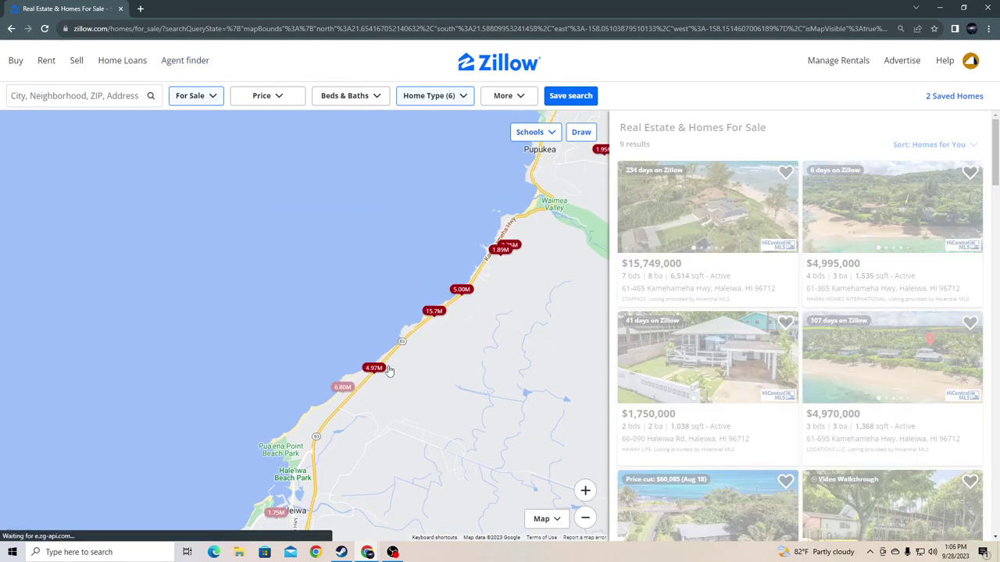
{"action": "left_click", "coordinate": [373, 280]}
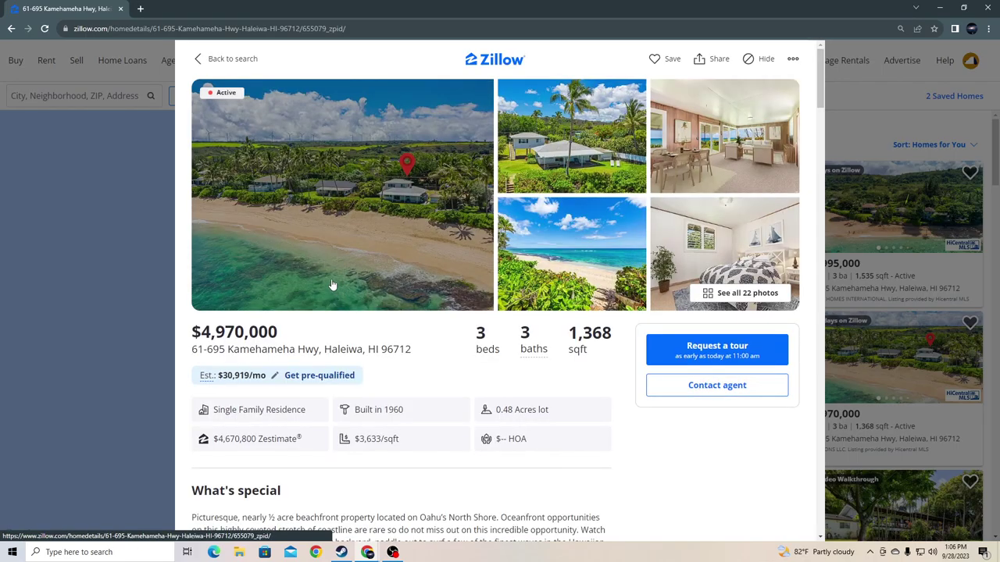
Step: Browse the 61-695 Kamehameha Hwy photo gallery, then close it
{"action": "left_click", "coordinate": [554, 165]}
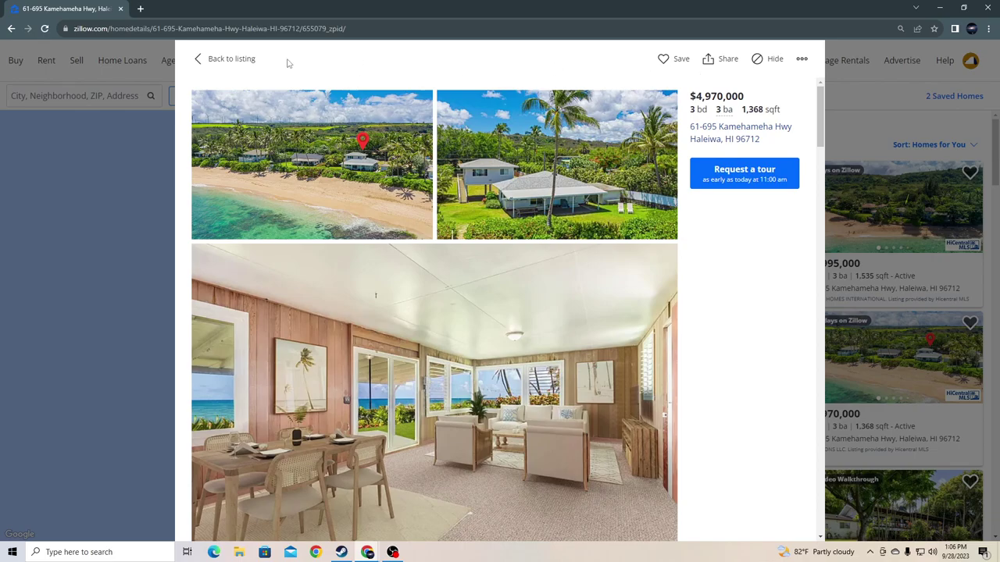
{"action": "left_click", "coordinate": [227, 59]}
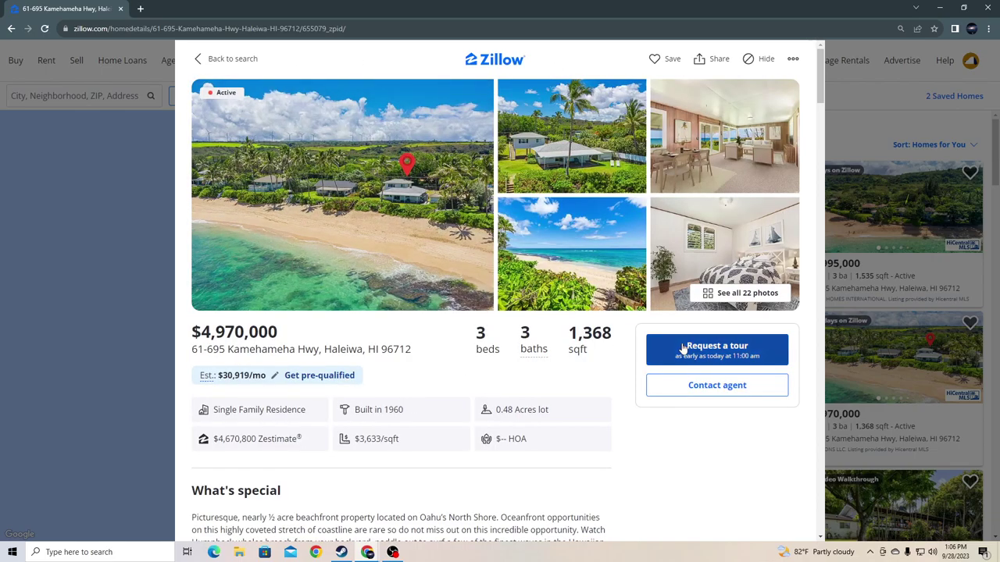
{"action": "left_click", "coordinate": [656, 162]}
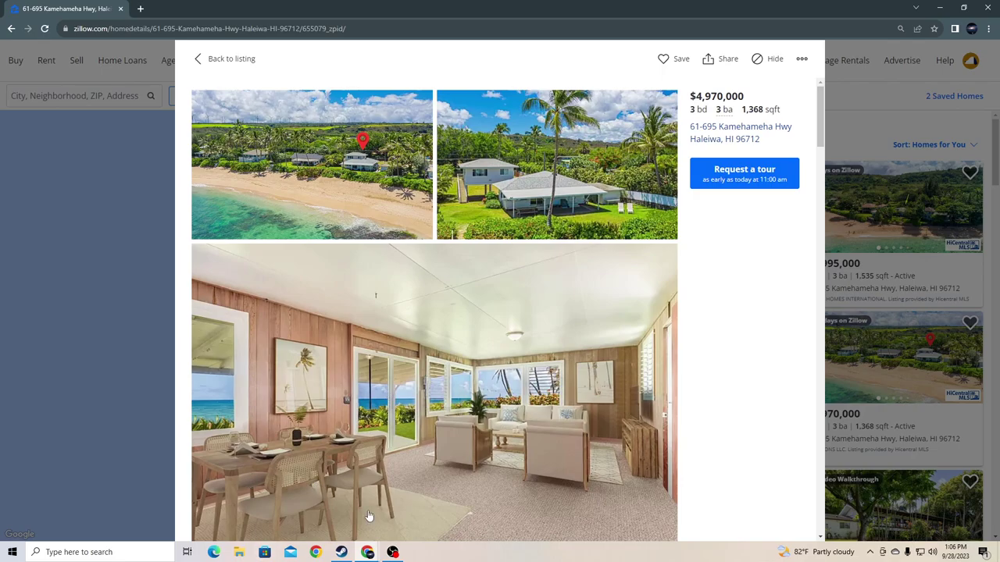
{"action": "scroll", "coordinate": [610, 446], "scroll_direction": "down", "scroll_amount": 4}
{"action": "scroll", "coordinate": [453, 313], "scroll_direction": "down", "scroll_amount": 4}
{"action": "scroll", "coordinate": [450, 310], "scroll_direction": "down", "scroll_amount": 4}
{"action": "scroll", "coordinate": [453, 309], "scroll_direction": "down", "scroll_amount": 4}
{"action": "scroll", "coordinate": [459, 301], "scroll_direction": "down", "scroll_amount": 4}
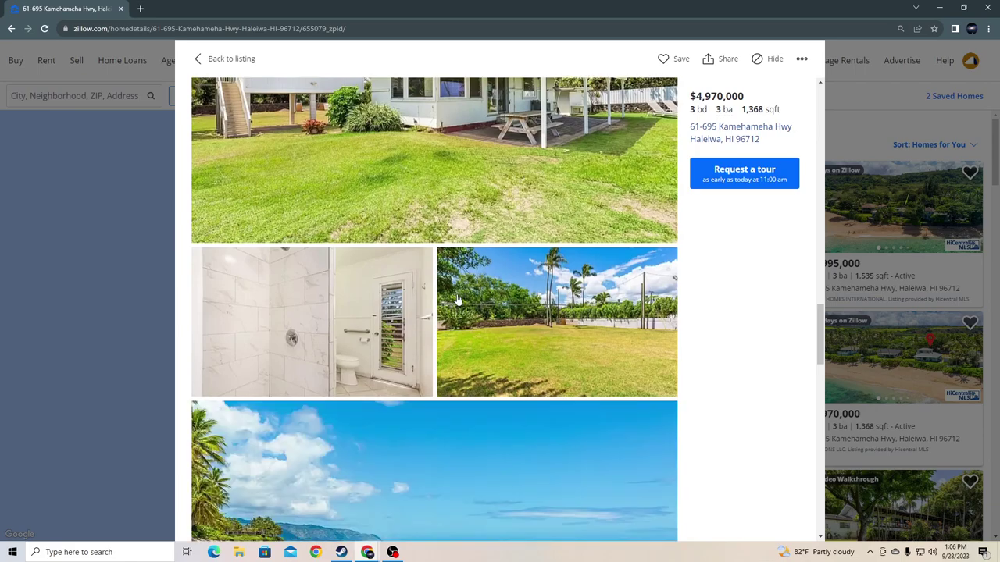
{"action": "scroll", "coordinate": [461, 300], "scroll_direction": "down", "scroll_amount": 4}
{"action": "scroll", "coordinate": [601, 390], "scroll_direction": "down", "scroll_amount": 4}
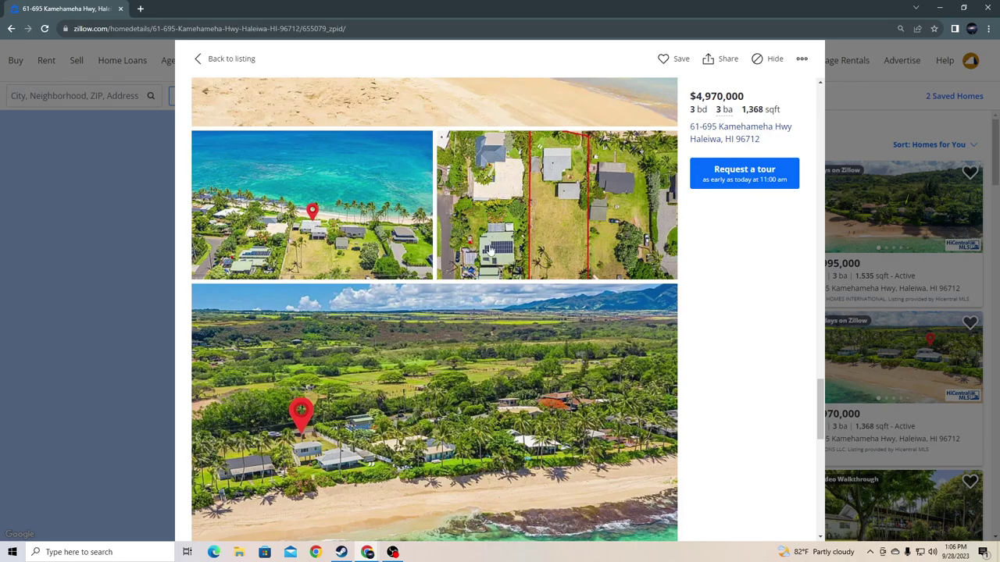
{"action": "scroll", "coordinate": [490, 258], "scroll_direction": "up", "scroll_amount": 2}
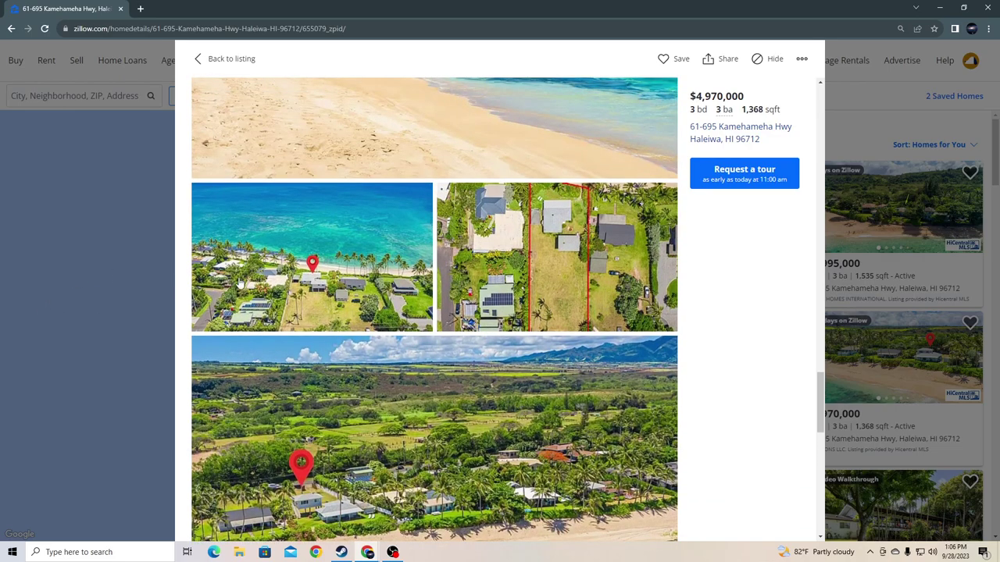
{"action": "scroll", "coordinate": [245, 283], "scroll_direction": "down", "scroll_amount": 3}
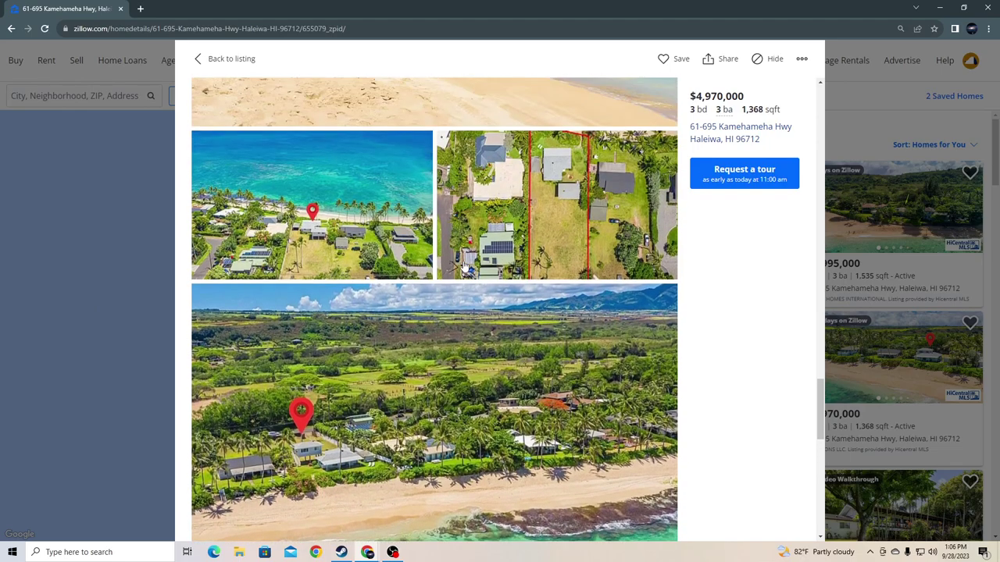
{"action": "scroll", "coordinate": [428, 297], "scroll_direction": "down", "scroll_amount": 3}
{"action": "scroll", "coordinate": [421, 293], "scroll_direction": "down", "scroll_amount": 3}
{"action": "scroll", "coordinate": [414, 290], "scroll_direction": "down", "scroll_amount": 3}
{"action": "scroll", "coordinate": [418, 290], "scroll_direction": "down", "scroll_amount": 3}
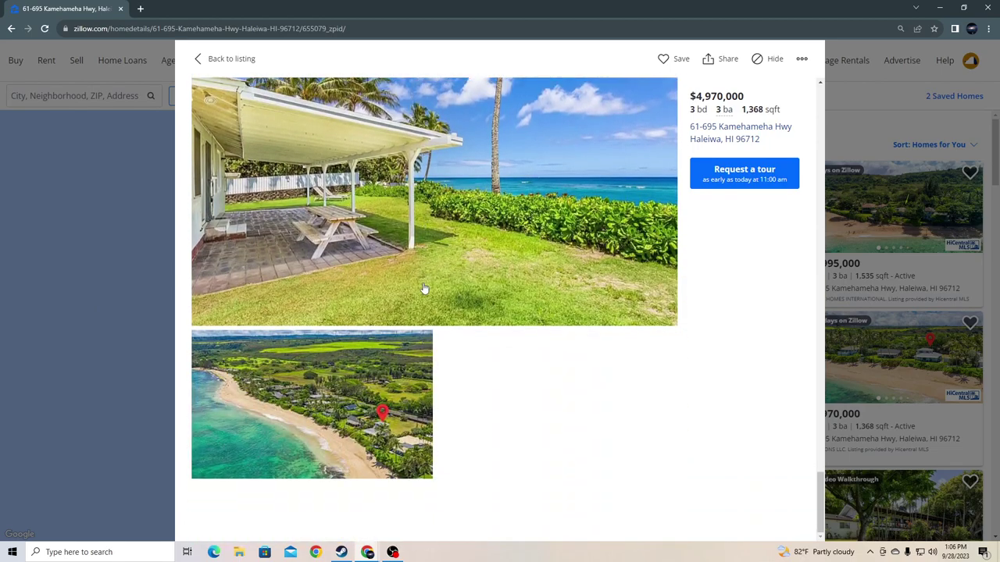
{"action": "left_click", "coordinate": [820, 279]}
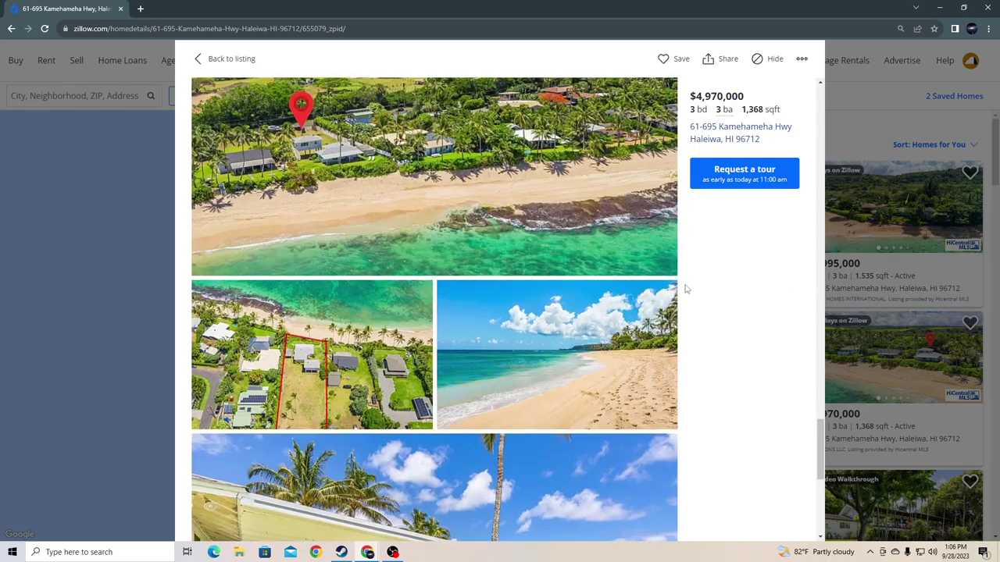
{"action": "left_click", "coordinate": [227, 58]}
Step: Open the 61-465 Kamehameha Hwy listing and highlight its $15,749,000 price
{"action": "left_click", "coordinate": [226, 59]}
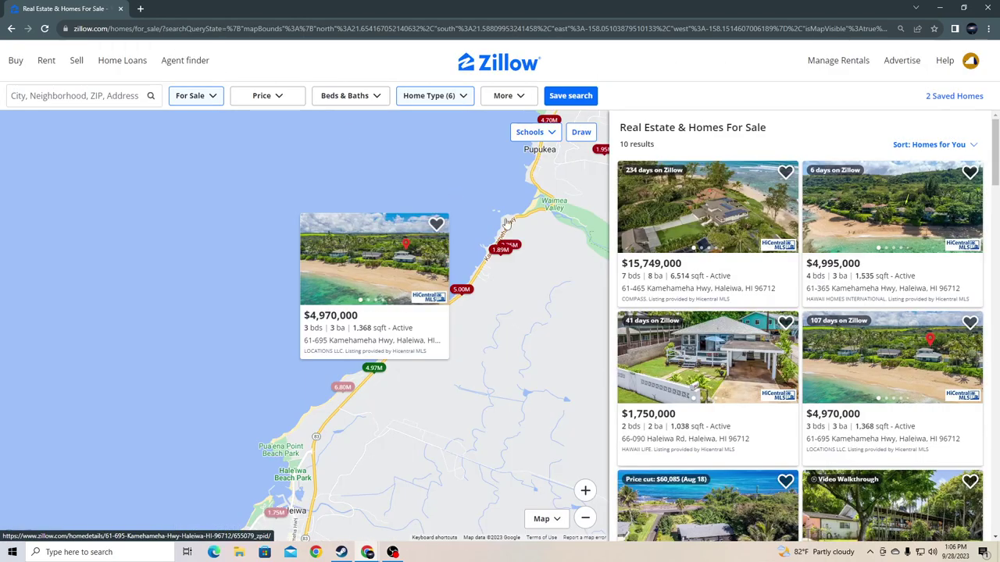
{"action": "scroll", "coordinate": [547, 248], "scroll_direction": "down", "scroll_amount": 1}
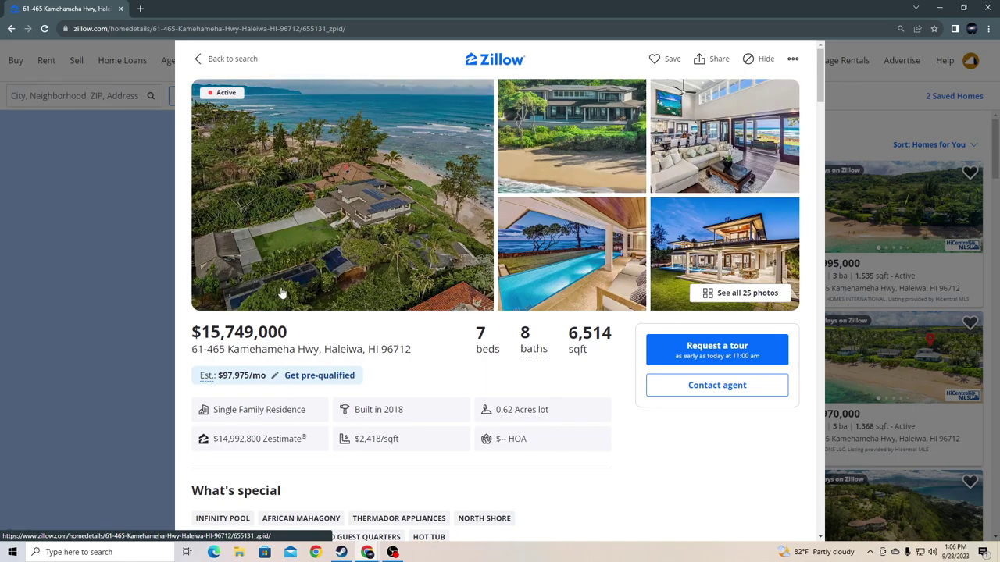
{"action": "left_click_drag", "start_coordinate": [192, 332], "coordinate": [262, 332]}
{"action": "left_click", "coordinate": [390, 367]}
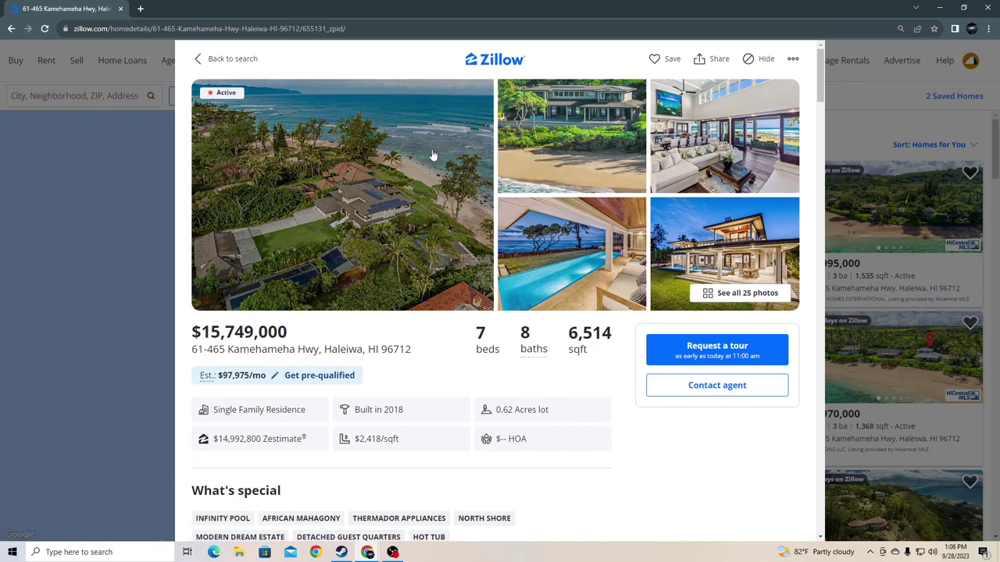
Step: Browse the listing's photo gallery, then highlight its 'Built in 2018' detail
{"action": "left_click", "coordinate": [456, 142]}
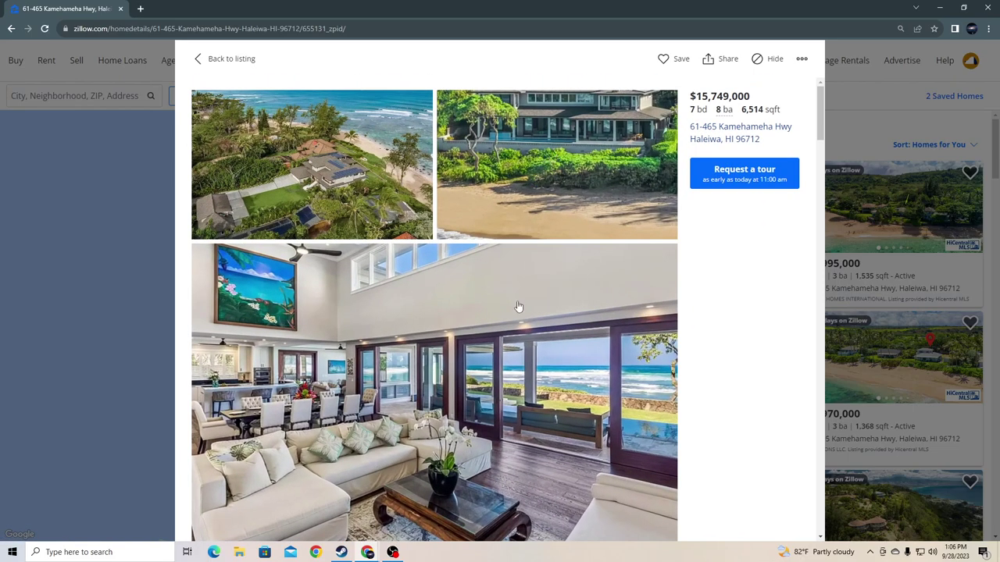
{"action": "scroll", "coordinate": [477, 316], "scroll_direction": "down", "scroll_amount": 1}
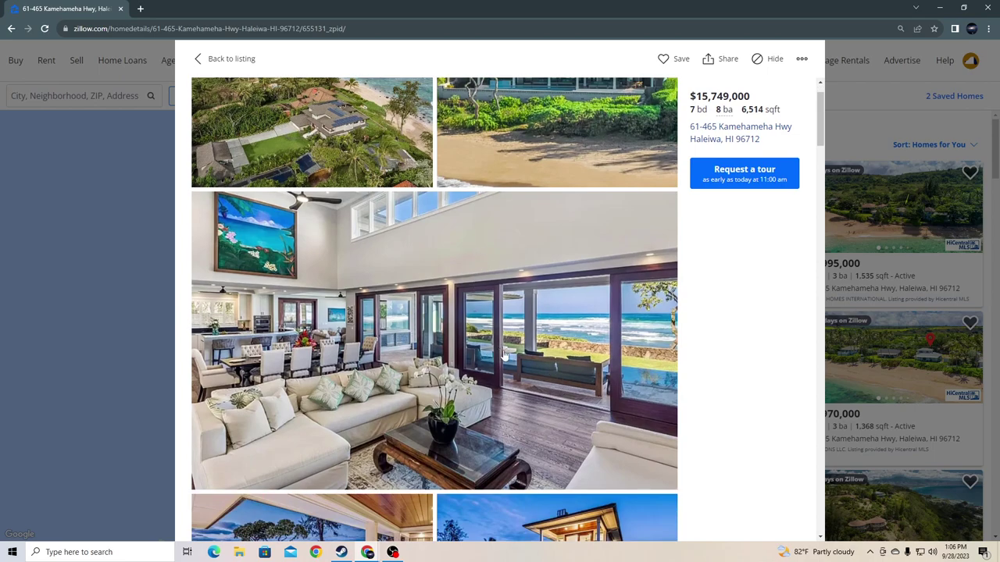
{"action": "scroll", "coordinate": [507, 349], "scroll_direction": "down", "scroll_amount": 3}
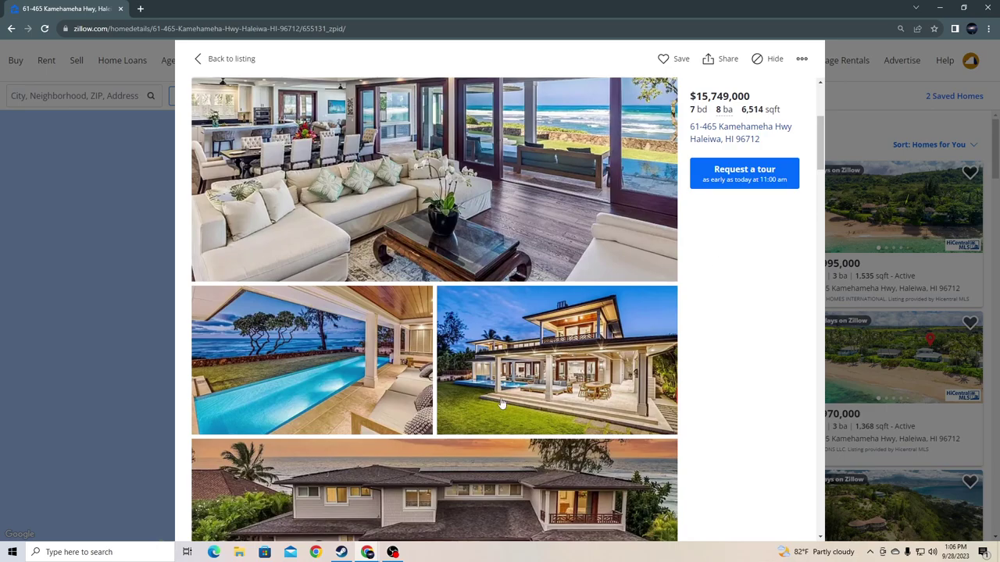
{"action": "left_click", "coordinate": [229, 59]}
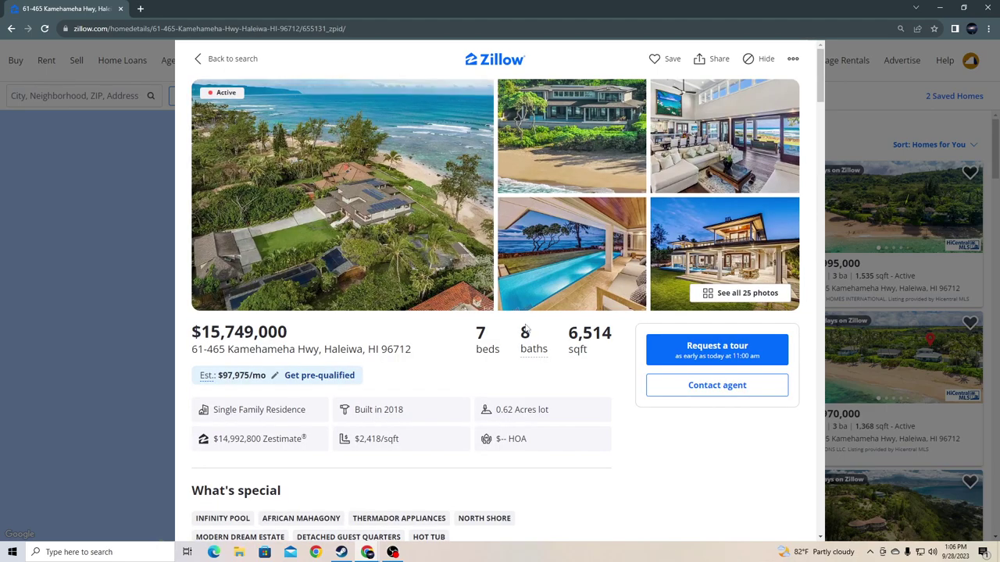
{"action": "left_click_drag", "start_coordinate": [383, 409], "coordinate": [410, 414]}
{"action": "left_click", "coordinate": [413, 396]}
{"action": "scroll", "coordinate": [416, 381], "scroll_direction": "down", "scroll_amount": 2}
{"action": "left_click", "coordinate": [572, 250]}
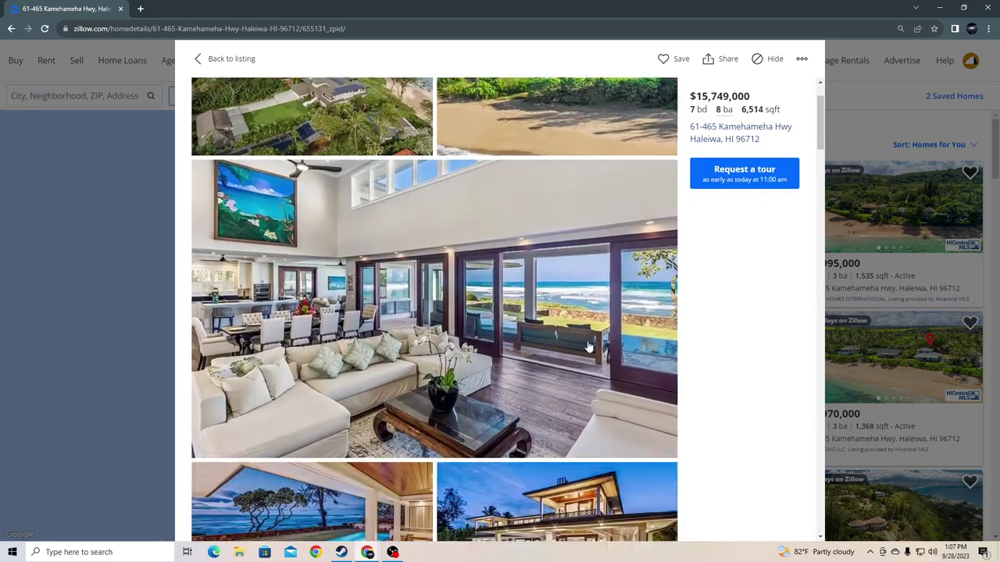
{"action": "scroll", "coordinate": [589, 346], "scroll_direction": "down", "scroll_amount": 5}
{"action": "scroll", "coordinate": [531, 352], "scroll_direction": "up", "scroll_amount": 3}
{"action": "scroll", "coordinate": [480, 361], "scroll_direction": "down", "scroll_amount": 2}
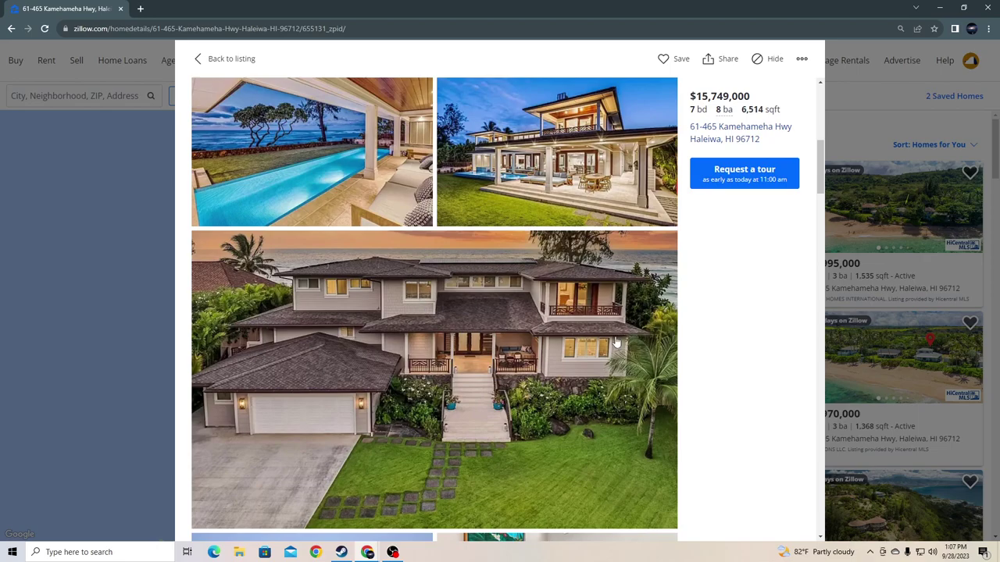
{"action": "scroll", "coordinate": [617, 351], "scroll_direction": "down", "scroll_amount": 6}
{"action": "scroll", "coordinate": [488, 464], "scroll_direction": "down", "scroll_amount": 2}
{"action": "scroll", "coordinate": [486, 398], "scroll_direction": "up", "scroll_amount": 7}
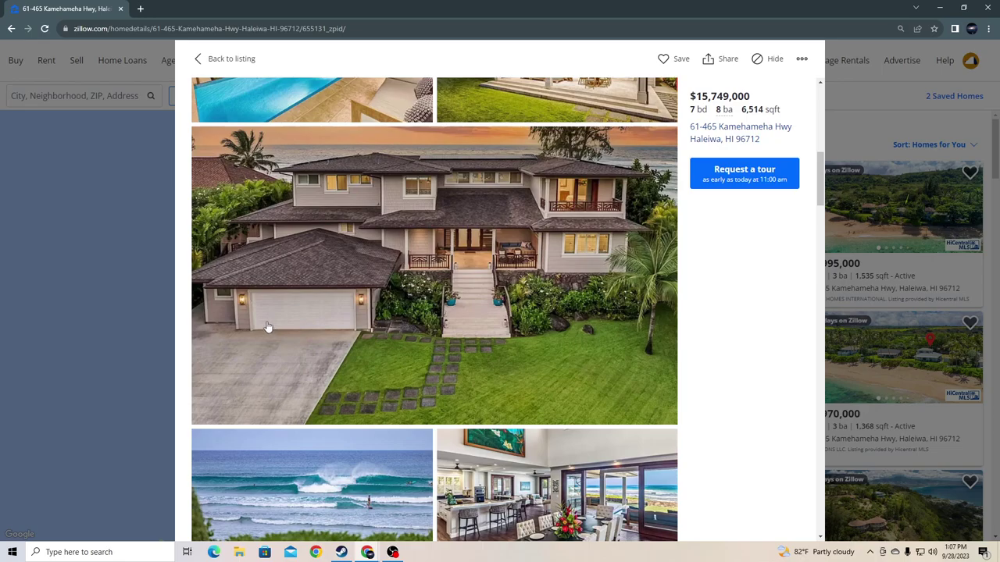
{"action": "scroll", "coordinate": [268, 327], "scroll_direction": "down", "scroll_amount": 5}
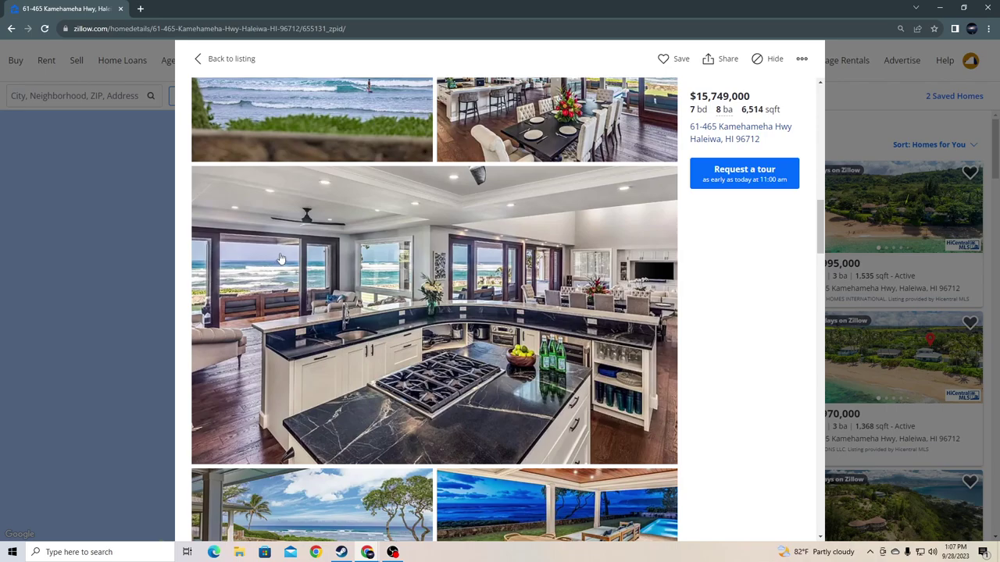
{"action": "scroll", "coordinate": [530, 321], "scroll_direction": "down", "scroll_amount": 4}
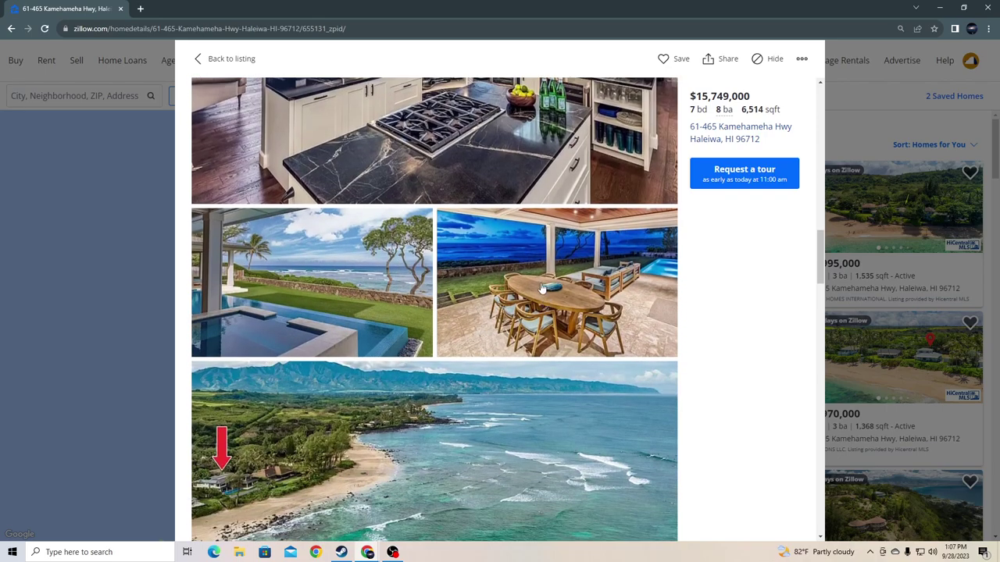
{"action": "scroll", "coordinate": [541, 287], "scroll_direction": "down", "scroll_amount": 5}
{"action": "scroll", "coordinate": [327, 280], "scroll_direction": "down", "scroll_amount": 2}
{"action": "scroll", "coordinate": [326, 280], "scroll_direction": "down", "scroll_amount": 3}
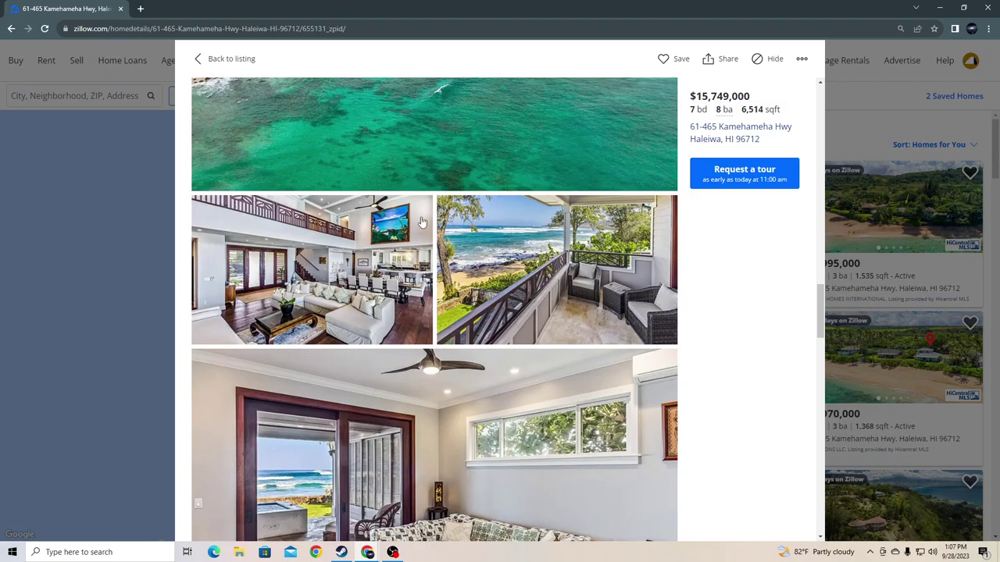
{"action": "scroll", "coordinate": [390, 234], "scroll_direction": "down", "scroll_amount": 5}
{"action": "scroll", "coordinate": [428, 266], "scroll_direction": "down", "scroll_amount": 5}
{"action": "scroll", "coordinate": [428, 267], "scroll_direction": "down", "scroll_amount": 5}
{"action": "scroll", "coordinate": [428, 266], "scroll_direction": "down", "scroll_amount": 3}
{"action": "scroll", "coordinate": [484, 235], "scroll_direction": "up", "scroll_amount": 4}
{"action": "scroll", "coordinate": [474, 256], "scroll_direction": "down", "scroll_amount": 5}
{"action": "scroll", "coordinate": [474, 256], "scroll_direction": "up", "scroll_amount": 8}
{"action": "scroll", "coordinate": [354, 202], "scroll_direction": "down", "scroll_amount": 5}
{"action": "scroll", "coordinate": [349, 215], "scroll_direction": "down", "scroll_amount": 2}
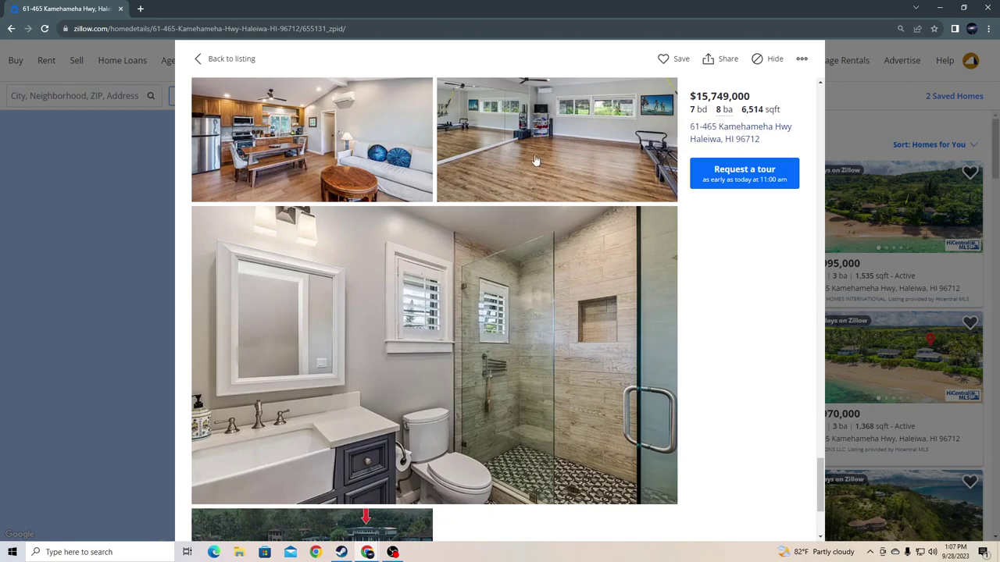
{"action": "scroll", "coordinate": [427, 194], "scroll_direction": "down", "scroll_amount": 5}
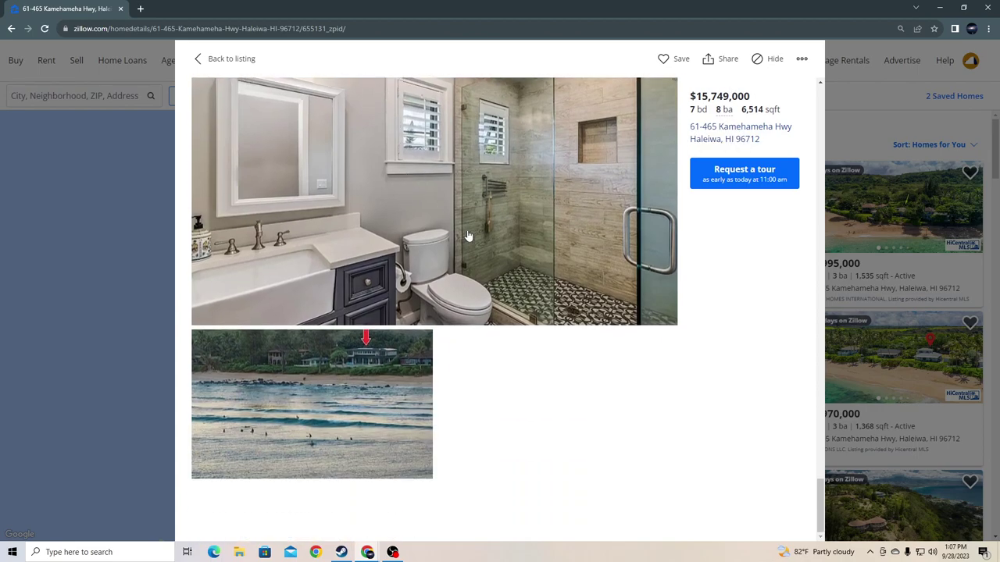
{"action": "scroll", "coordinate": [467, 234], "scroll_direction": "up", "scroll_amount": 3}
{"action": "scroll", "coordinate": [547, 258], "scroll_direction": "up", "scroll_amount": 1}
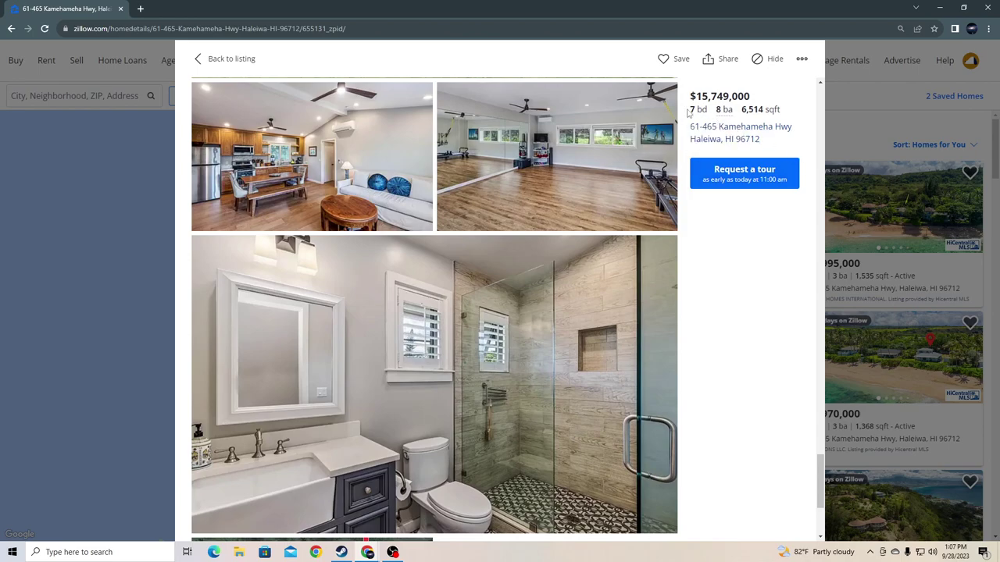
{"action": "left_click_drag", "start_coordinate": [689, 113], "coordinate": [749, 98]}
{"action": "left_click", "coordinate": [738, 219]}
Step: Close the gallery and listing, then pan the North Shore map to show more listings
{"action": "left_click", "coordinate": [227, 59]}
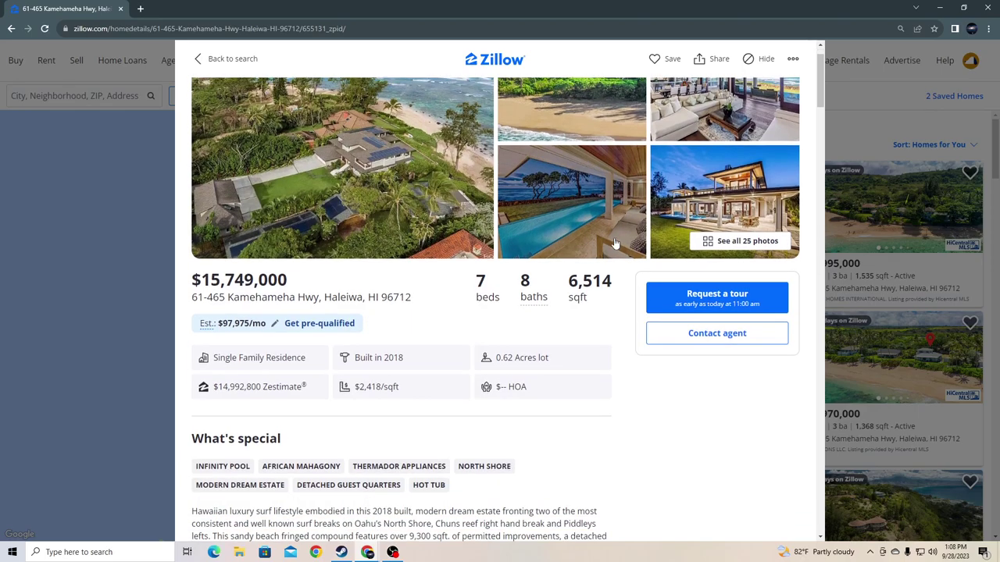
{"action": "left_click", "coordinate": [234, 59]}
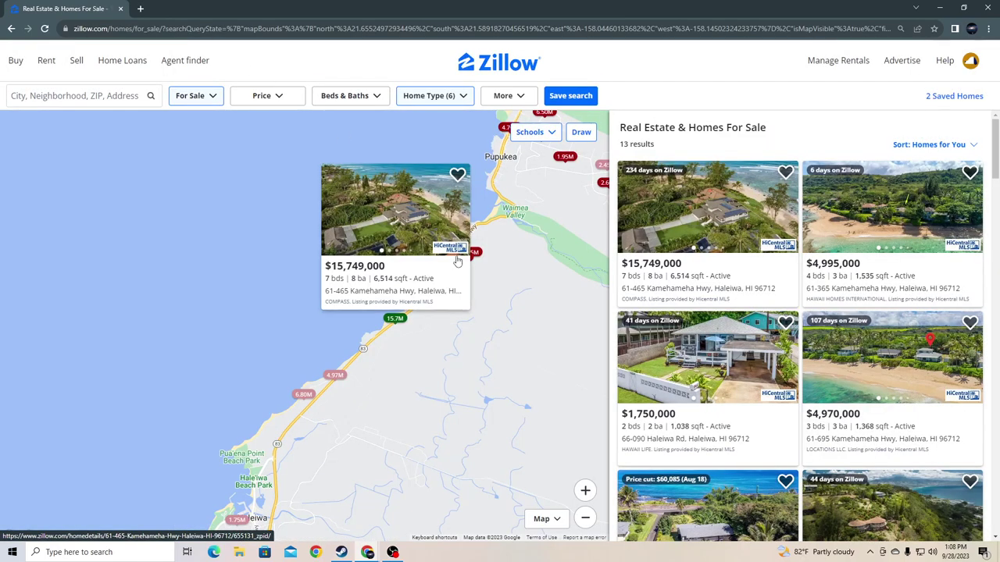
{"action": "scroll", "coordinate": [490, 363], "scroll_direction": "down", "scroll_amount": 1}
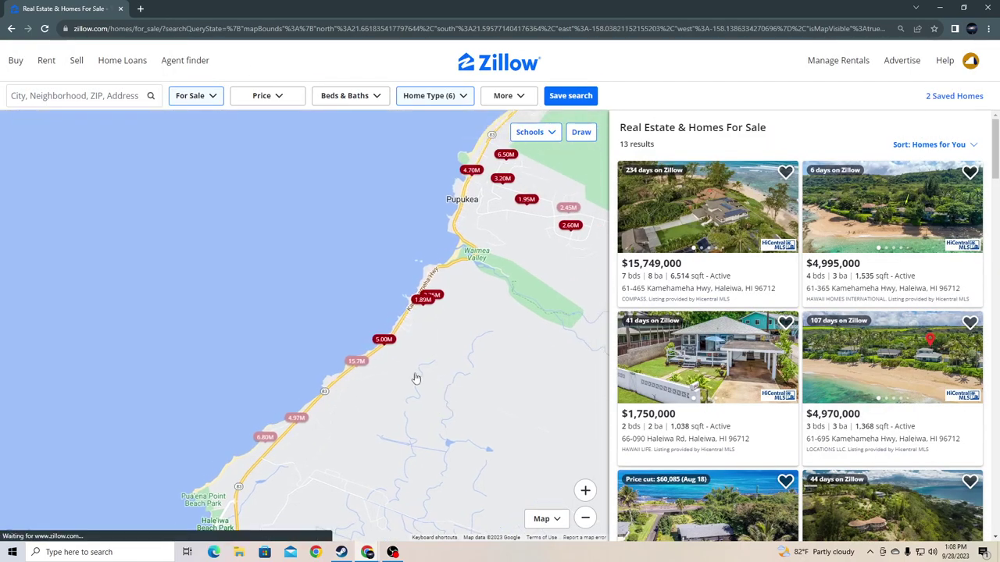
{"action": "mouse_move", "coordinate": [383, 339]}
{"action": "left_click_drag", "start_coordinate": [382, 336], "coordinate": [375, 353]}
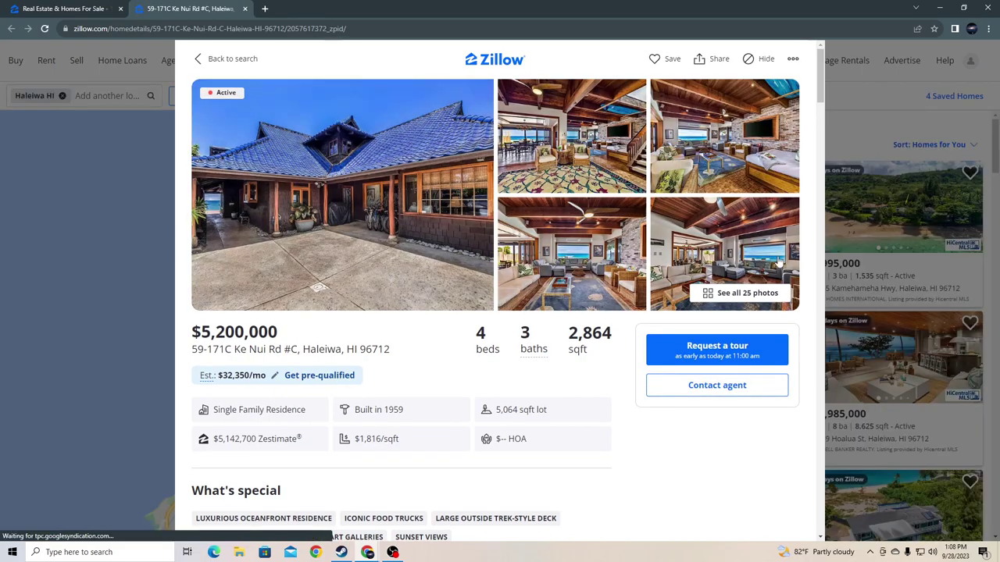
{"action": "left_click", "coordinate": [370, 150]}
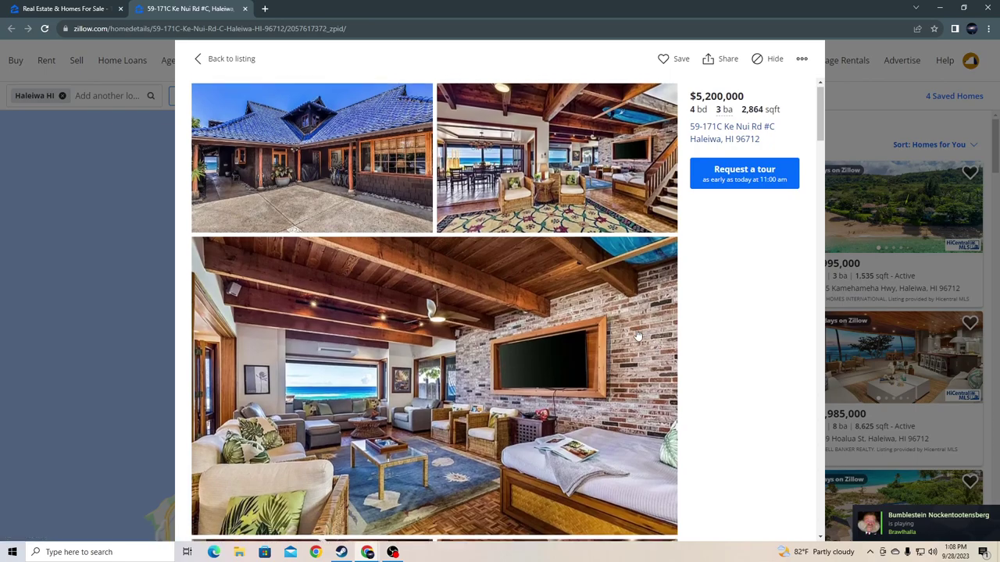
{"action": "scroll", "coordinate": [646, 346], "scroll_direction": "down", "scroll_amount": 1}
{"action": "scroll", "coordinate": [638, 336], "scroll_direction": "down", "scroll_amount": 1}
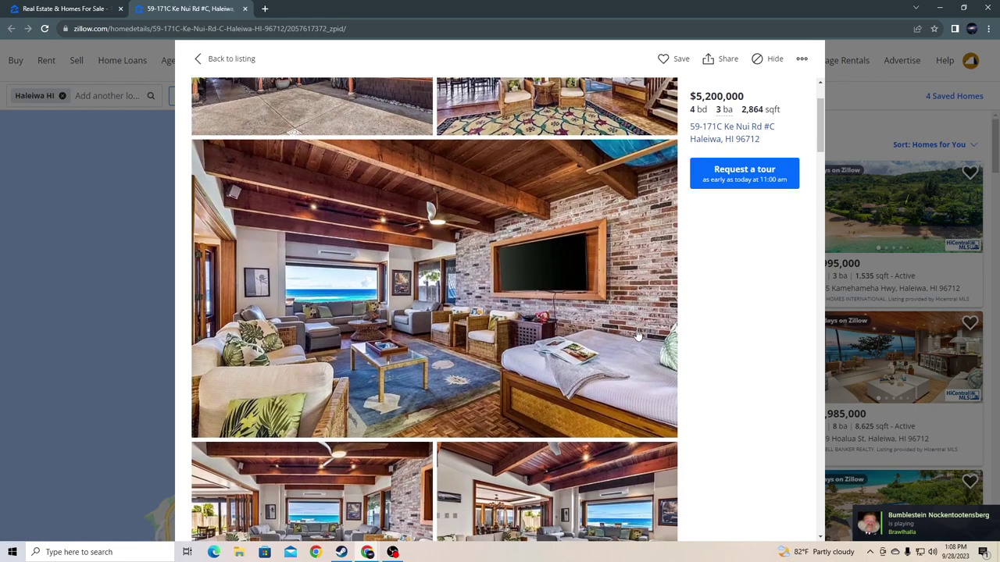
{"action": "scroll", "coordinate": [638, 336], "scroll_direction": "down", "scroll_amount": 2}
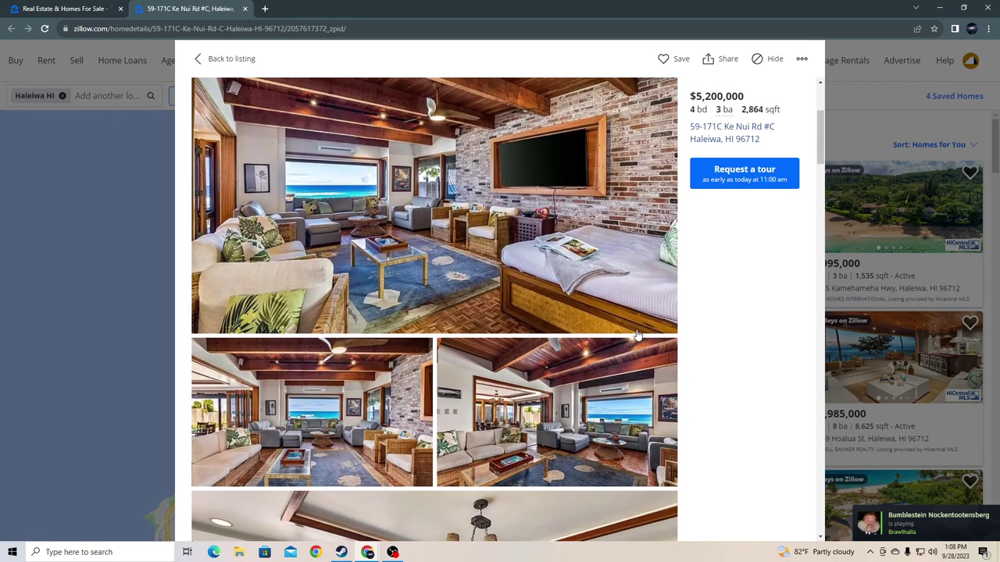
{"action": "scroll", "coordinate": [606, 330], "scroll_direction": "down", "scroll_amount": 2}
{"action": "scroll", "coordinate": [607, 330], "scroll_direction": "down", "scroll_amount": 2}
{"action": "scroll", "coordinate": [606, 330], "scroll_direction": "down", "scroll_amount": 1}
{"action": "scroll", "coordinate": [606, 330], "scroll_direction": "down", "scroll_amount": 1}
{"action": "scroll", "coordinate": [606, 330], "scroll_direction": "down", "scroll_amount": 1}
{"action": "scroll", "coordinate": [606, 329], "scroll_direction": "down", "scroll_amount": 2}
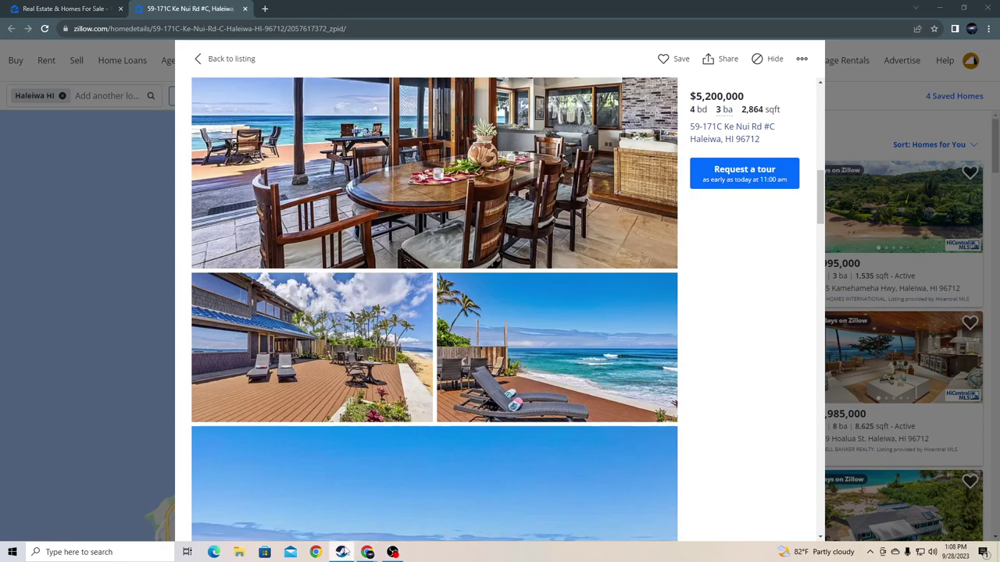
{"action": "right_click", "coordinate": [341, 552]}
{"action": "left_click", "coordinate": [506, 348]}
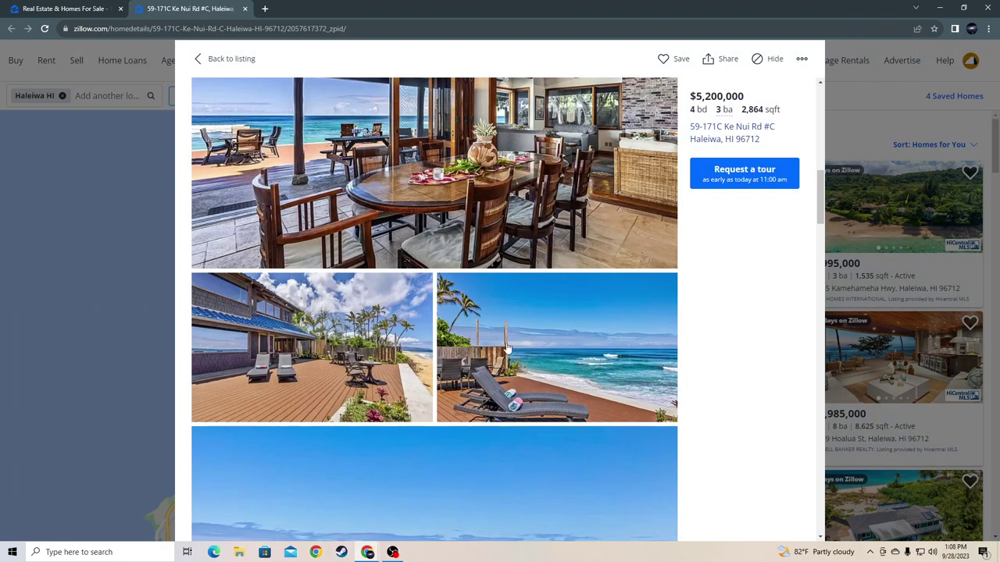
{"action": "scroll", "coordinate": [506, 347], "scroll_direction": "down", "scroll_amount": 2}
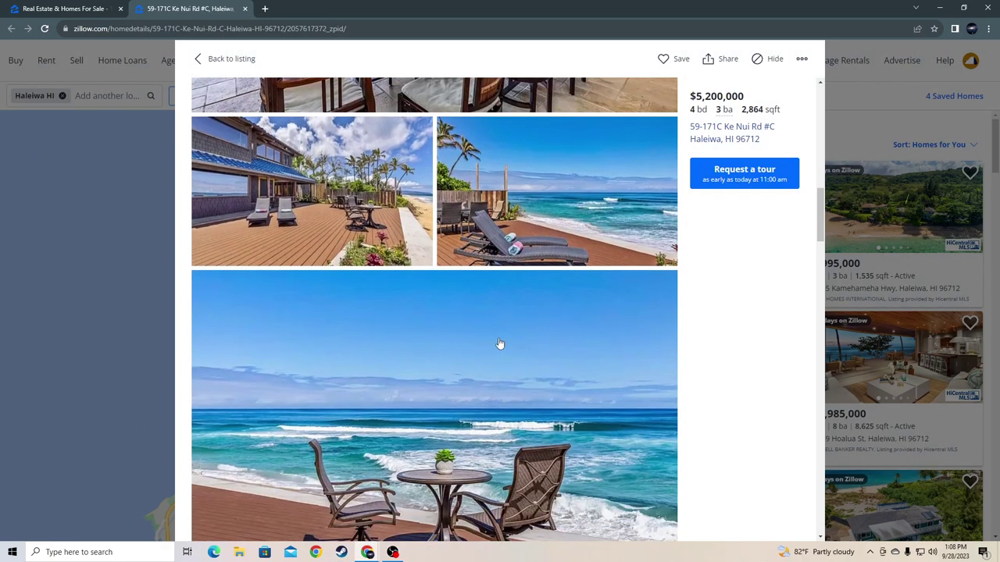
{"action": "scroll", "coordinate": [500, 344], "scroll_direction": "down", "scroll_amount": 3}
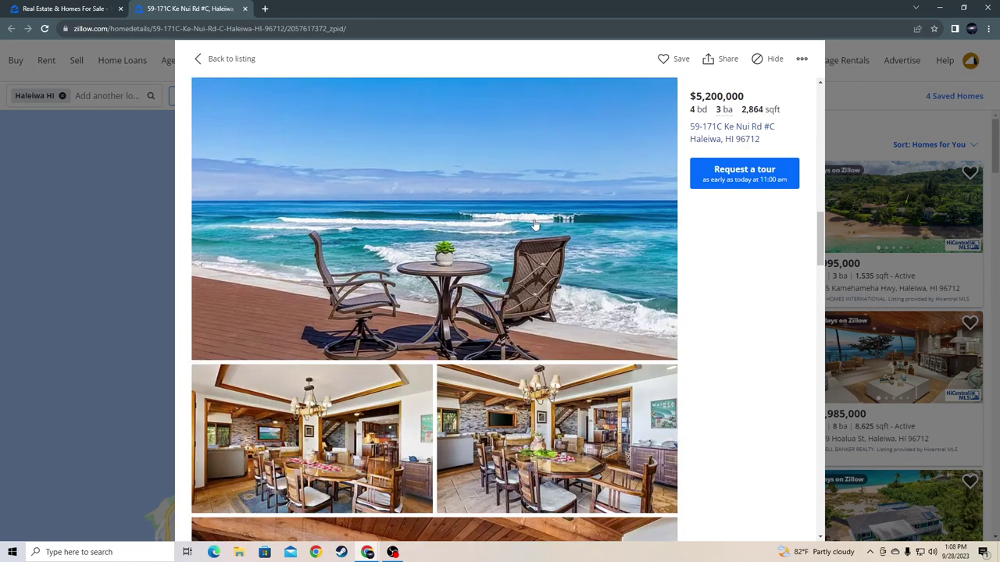
{"action": "scroll", "coordinate": [464, 277], "scroll_direction": "down", "scroll_amount": 5}
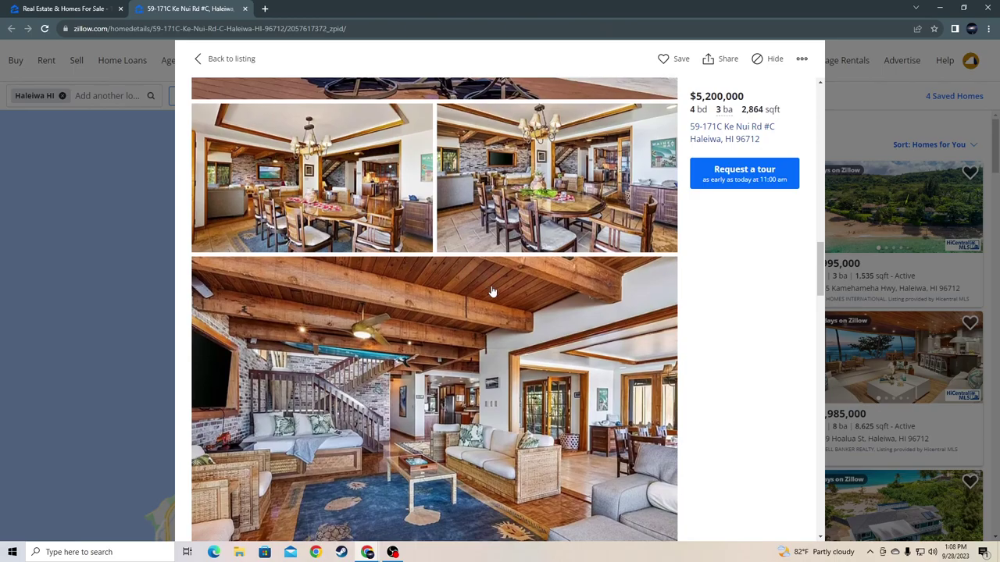
{"action": "scroll", "coordinate": [464, 281], "scroll_direction": "down", "scroll_amount": 4}
{"action": "scroll", "coordinate": [442, 265], "scroll_direction": "down", "scroll_amount": 5}
{"action": "scroll", "coordinate": [443, 268], "scroll_direction": "down", "scroll_amount": 5}
{"action": "scroll", "coordinate": [438, 269], "scroll_direction": "up", "scroll_amount": 2}
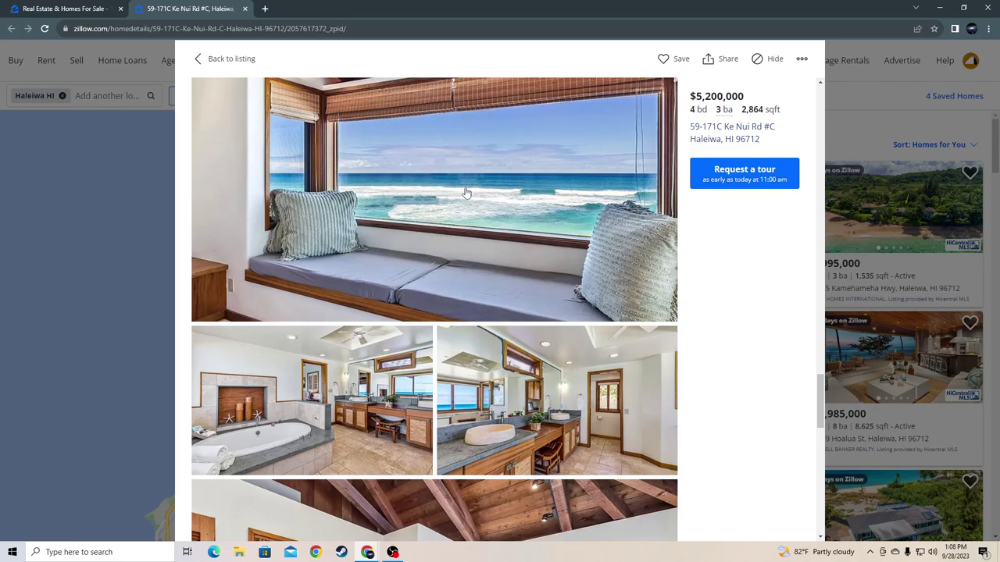
{"action": "scroll", "coordinate": [469, 196], "scroll_direction": "down", "scroll_amount": 3}
{"action": "scroll", "coordinate": [414, 179], "scroll_direction": "up", "scroll_amount": 3}
{"action": "scroll", "coordinate": [414, 172], "scroll_direction": "down", "scroll_amount": 5}
{"action": "scroll", "coordinate": [540, 358], "scroll_direction": "down", "scroll_amount": 5}
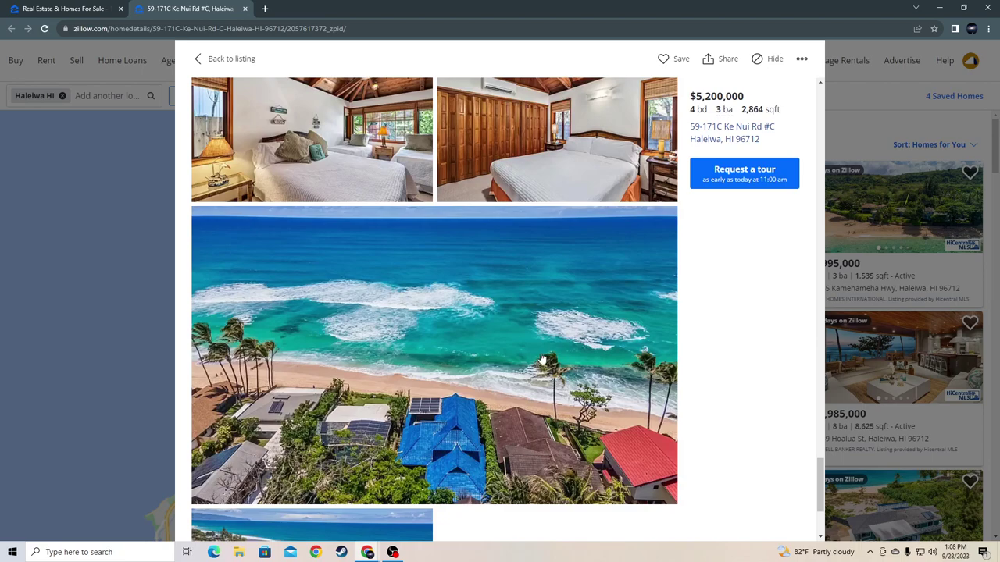
{"action": "scroll", "coordinate": [461, 338], "scroll_direction": "down", "scroll_amount": 3}
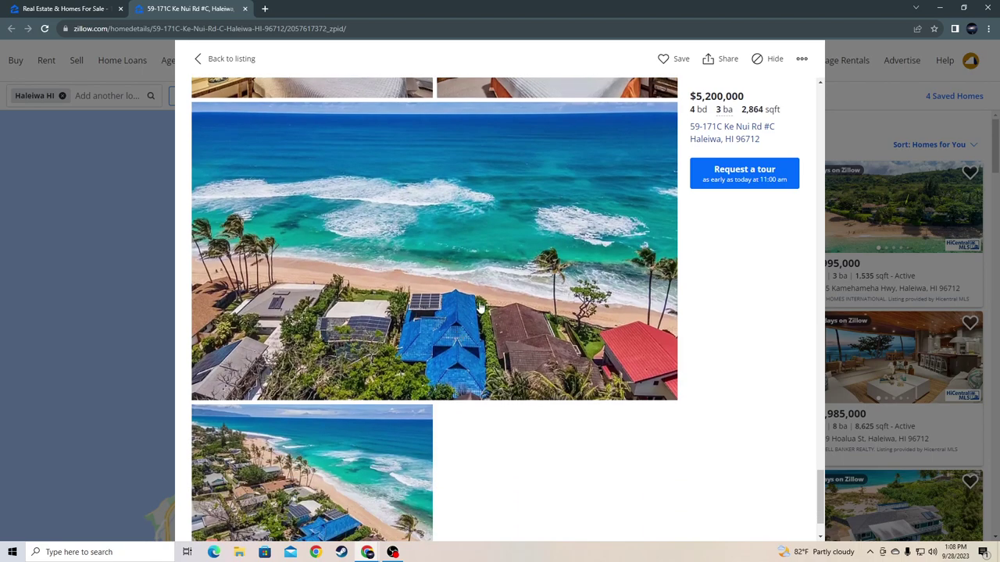
{"action": "scroll", "coordinate": [413, 305], "scroll_direction": "down", "scroll_amount": 2}
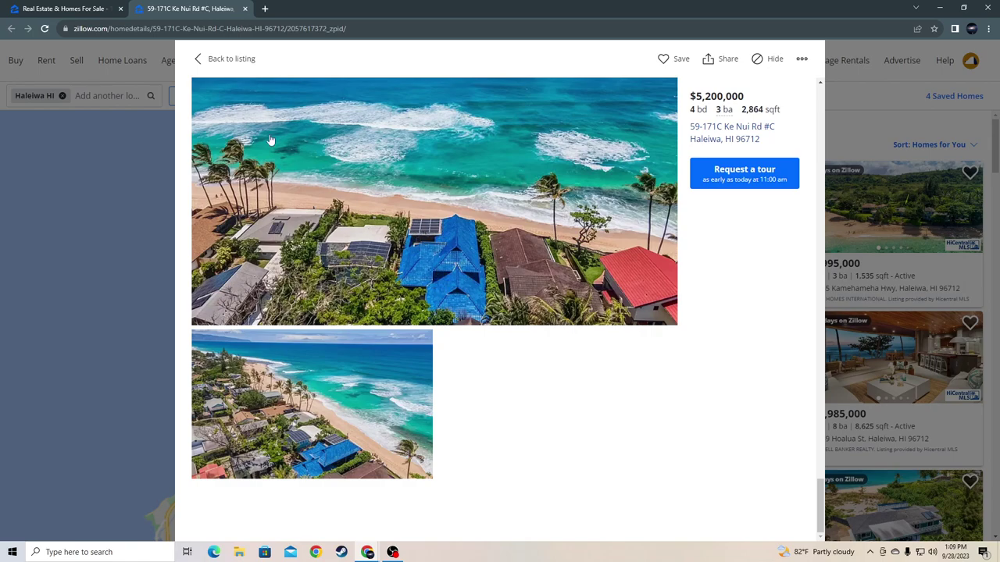
Step: Close the gallery and listing, then pan the Haleiwa map along the North Shore coastline
{"action": "left_click", "coordinate": [210, 59]}
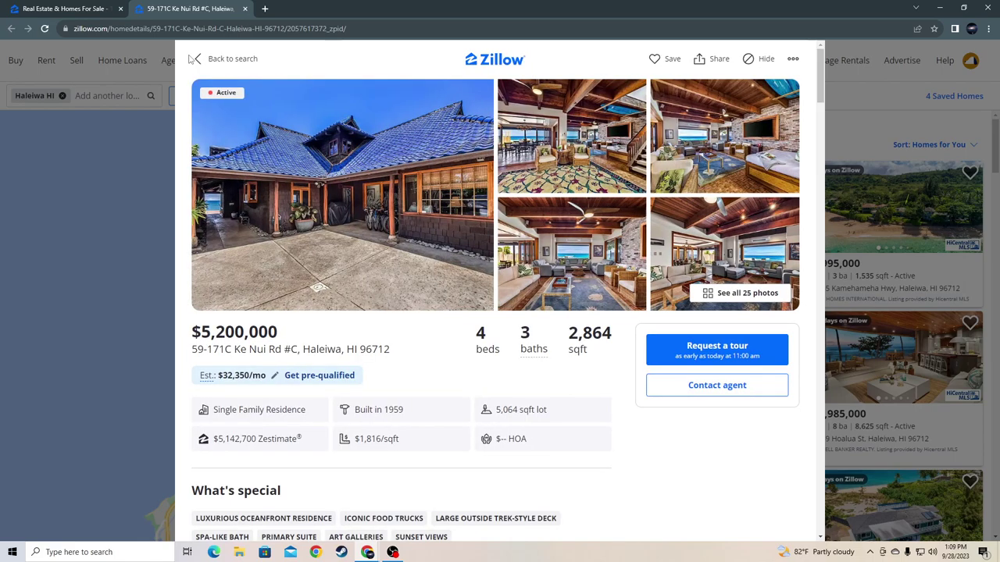
{"action": "left_click", "coordinate": [196, 59]}
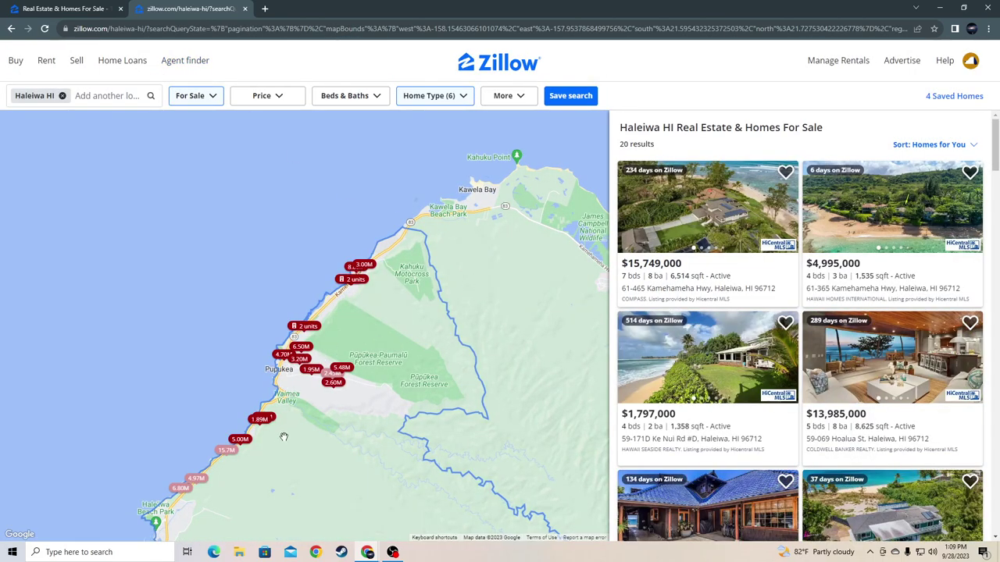
{"action": "left_click_drag", "start_coordinate": [270, 441], "coordinate": [306, 422]}
{"action": "scroll", "coordinate": [306, 422], "scroll_direction": "up", "scroll_amount": 2}
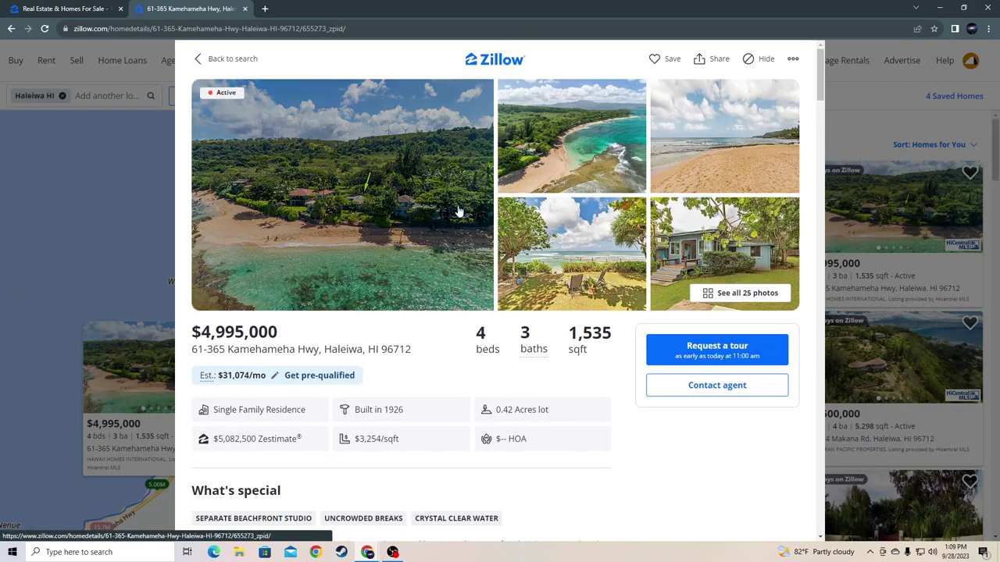
{"action": "left_click", "coordinate": [698, 241]}
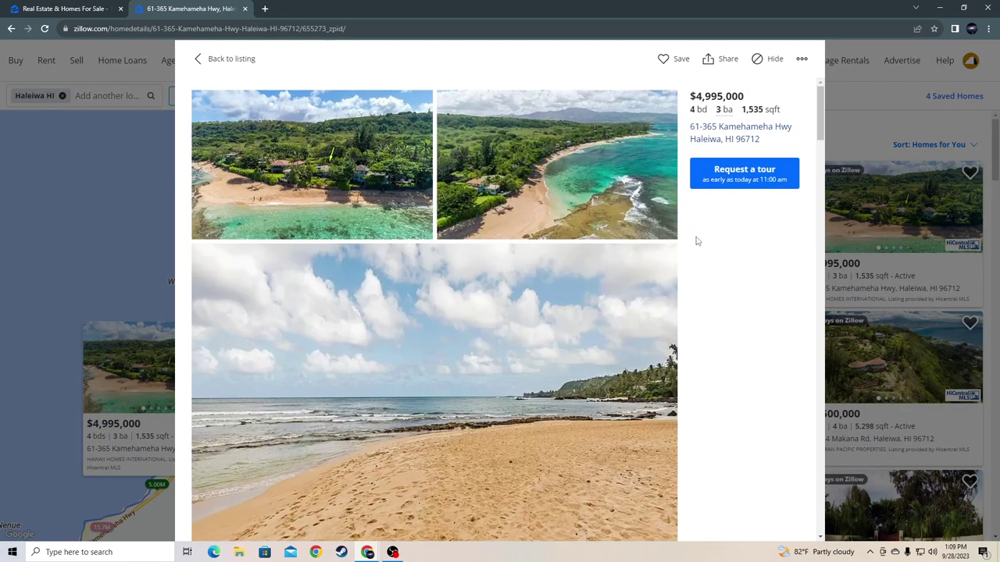
{"action": "scroll", "coordinate": [586, 273], "scroll_direction": "down", "scroll_amount": 5}
{"action": "scroll", "coordinate": [537, 258], "scroll_direction": "down", "scroll_amount": 5}
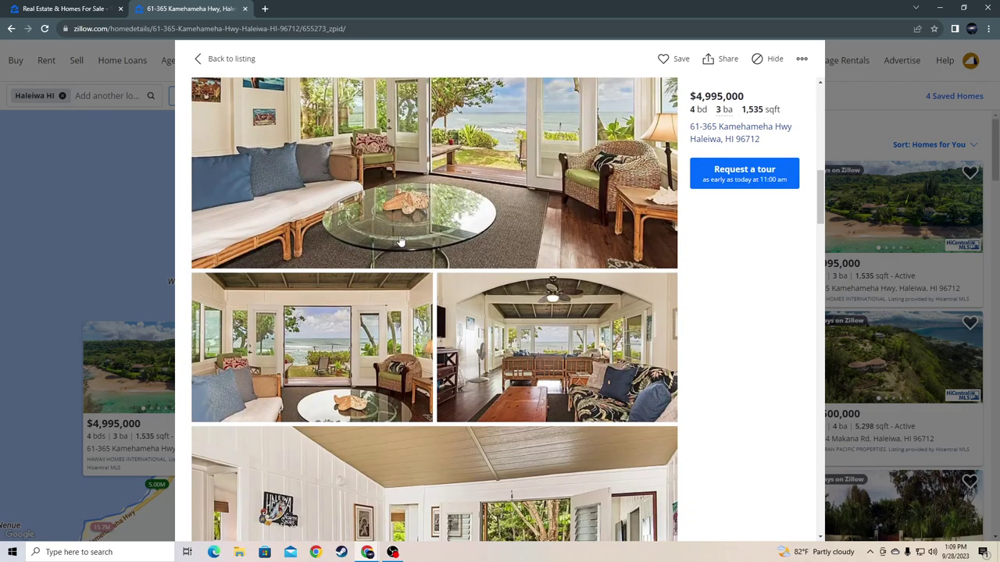
{"action": "scroll", "coordinate": [404, 237], "scroll_direction": "up", "scroll_amount": 5}
{"action": "scroll", "coordinate": [414, 219], "scroll_direction": "up", "scroll_amount": 5}
{"action": "scroll", "coordinate": [469, 250], "scroll_direction": "up", "scroll_amount": 1}
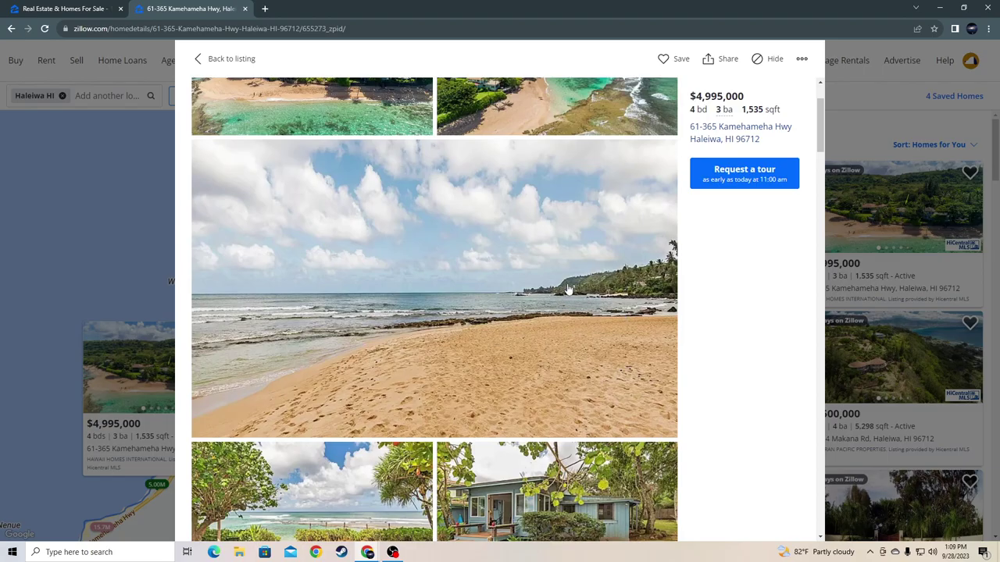
{"action": "scroll", "coordinate": [566, 292], "scroll_direction": "down", "scroll_amount": 2}
{"action": "scroll", "coordinate": [566, 295], "scroll_direction": "down", "scroll_amount": 5}
{"action": "scroll", "coordinate": [566, 297], "scroll_direction": "down", "scroll_amount": 2}
{"action": "scroll", "coordinate": [469, 273], "scroll_direction": "up", "scroll_amount": 5}
{"action": "scroll", "coordinate": [411, 246], "scroll_direction": "up", "scroll_amount": 5}
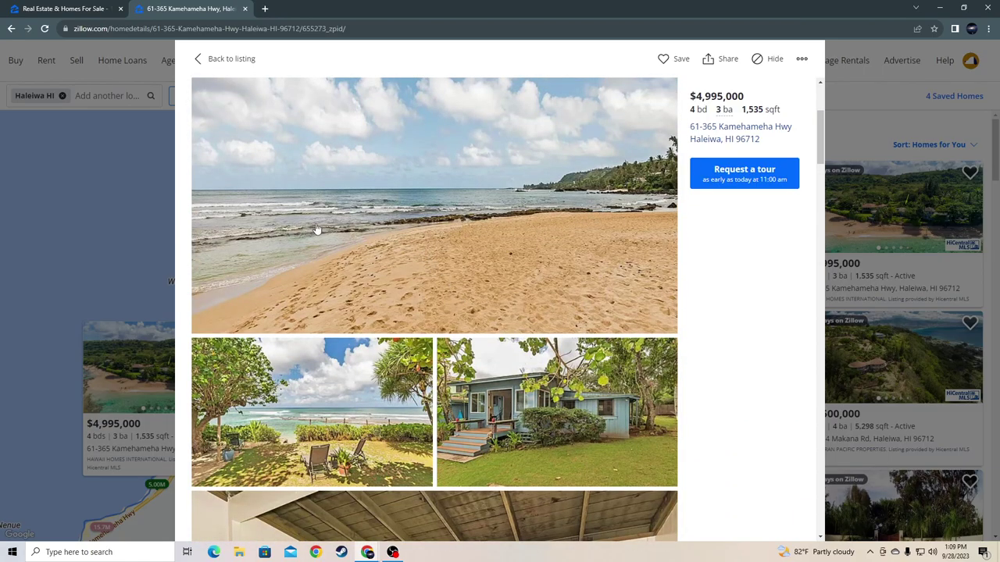
{"action": "scroll", "coordinate": [318, 227], "scroll_direction": "down", "scroll_amount": 5}
{"action": "scroll", "coordinate": [391, 250], "scroll_direction": "down", "scroll_amount": 5}
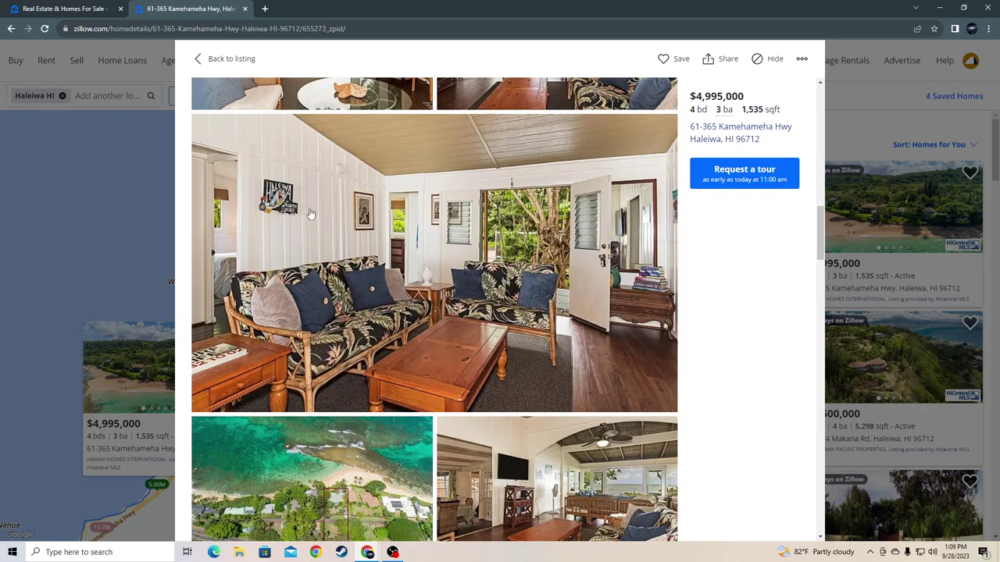
{"action": "scroll", "coordinate": [309, 211], "scroll_direction": "down", "scroll_amount": 2}
{"action": "scroll", "coordinate": [320, 213], "scroll_direction": "down", "scroll_amount": 5}
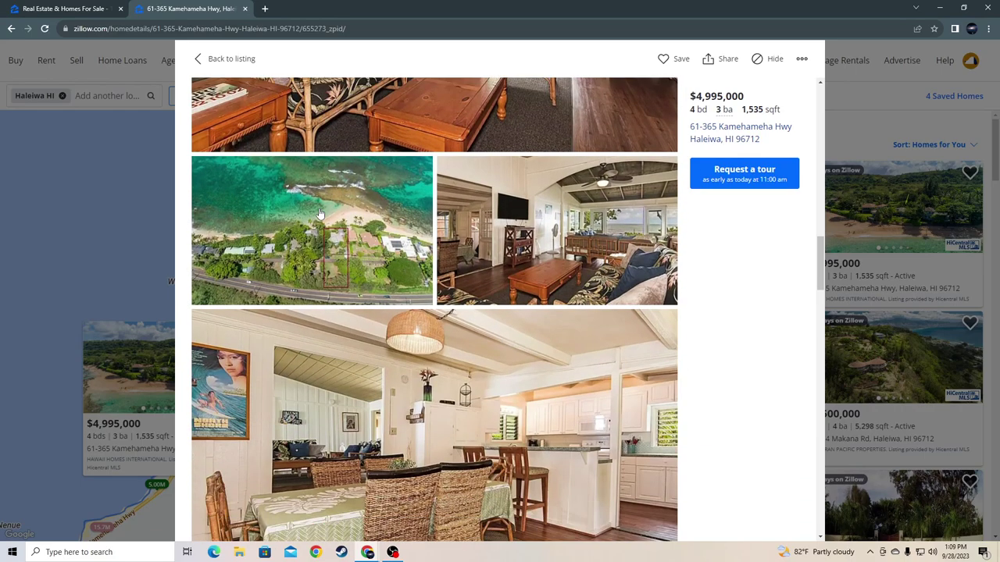
{"action": "left_click", "coordinate": [342, 286]}
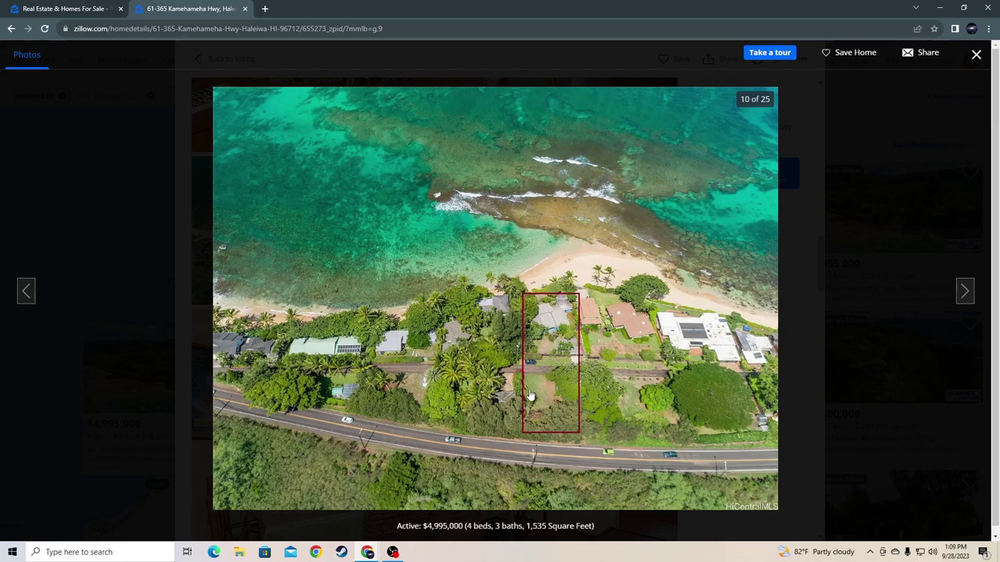
{"action": "left_click", "coordinate": [976, 54]}
{"action": "scroll", "coordinate": [447, 352], "scroll_direction": "down", "scroll_amount": 3}
{"action": "scroll", "coordinate": [447, 352], "scroll_direction": "up", "scroll_amount": 5}
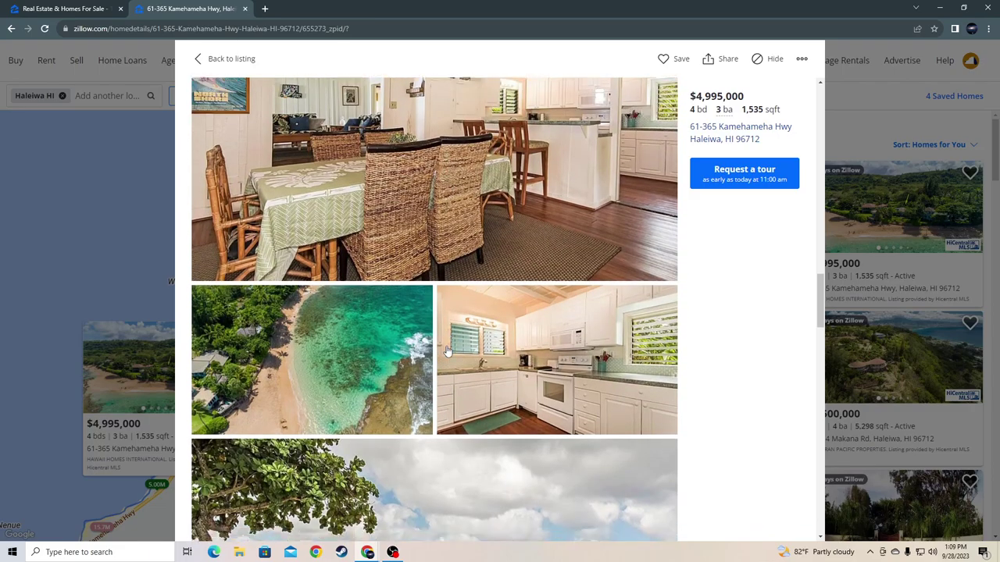
{"action": "scroll", "coordinate": [447, 352], "scroll_direction": "up", "scroll_amount": 5}
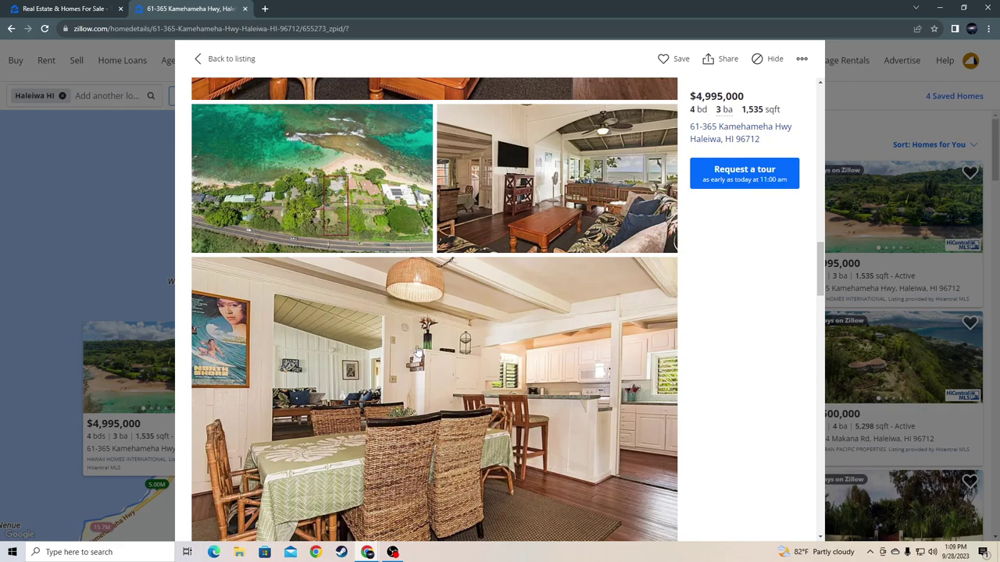
{"action": "scroll", "coordinate": [249, 360], "scroll_direction": "down", "scroll_amount": 5}
{"action": "scroll", "coordinate": [266, 328], "scroll_direction": "down", "scroll_amount": 3}
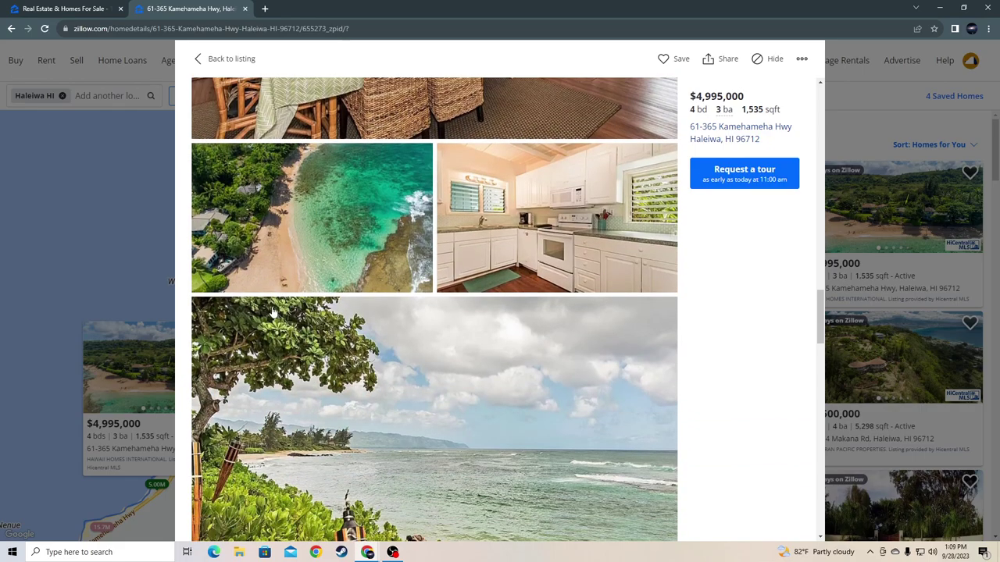
{"action": "scroll", "coordinate": [389, 294], "scroll_direction": "up", "scroll_amount": 5}
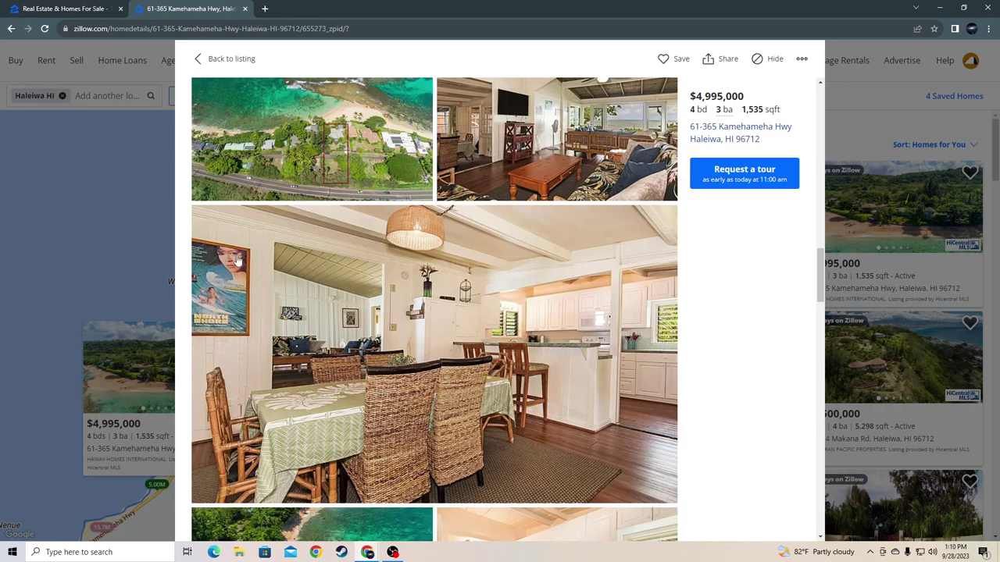
{"action": "scroll", "coordinate": [219, 308], "scroll_direction": "down", "scroll_amount": 5}
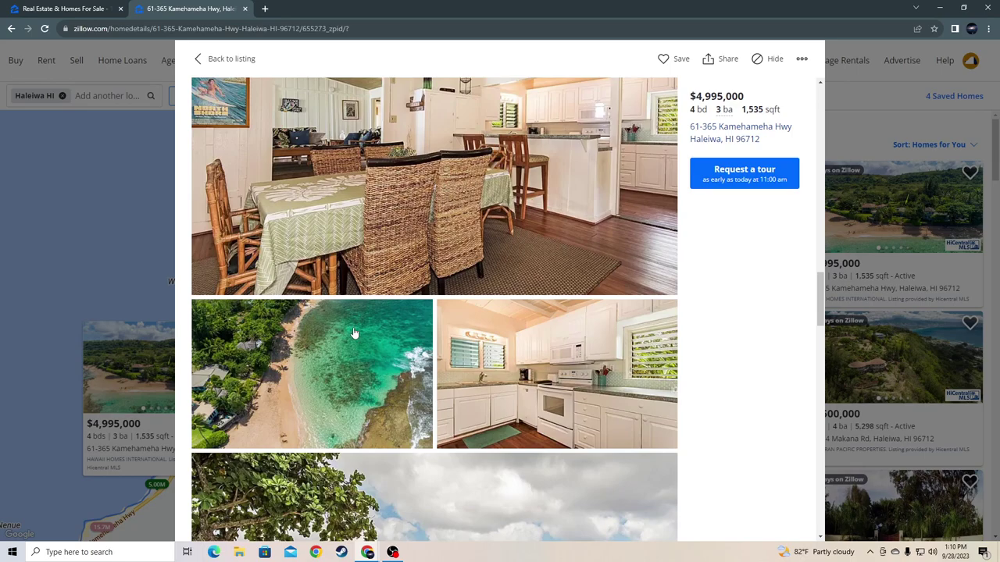
Step: Page through 61-365 Kamehameha Hwy photos full-size from the beach aerial to 17 of 25
{"action": "left_click", "coordinate": [344, 364]}
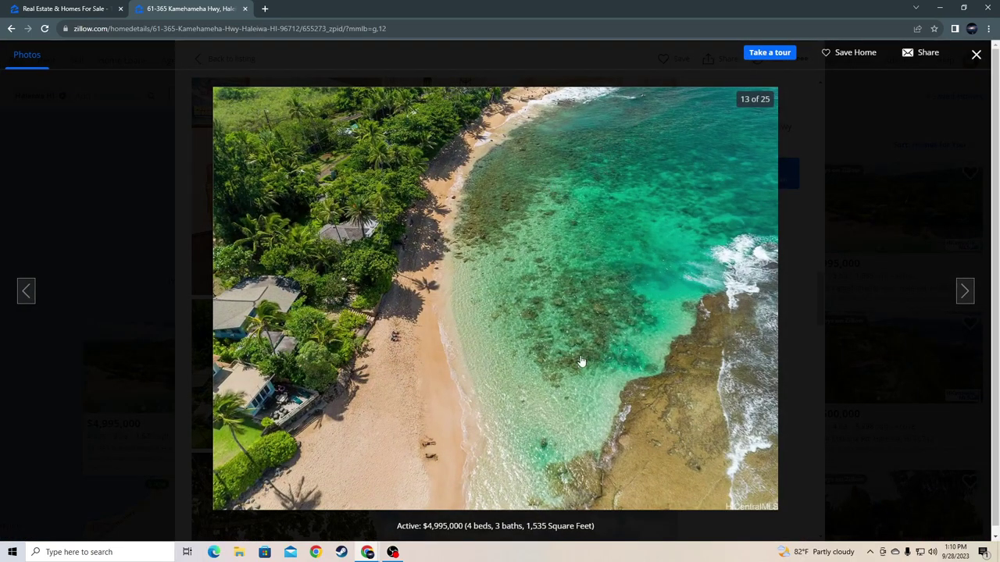
{"action": "scroll", "coordinate": [432, 303], "scroll_direction": "down", "scroll_amount": 1}
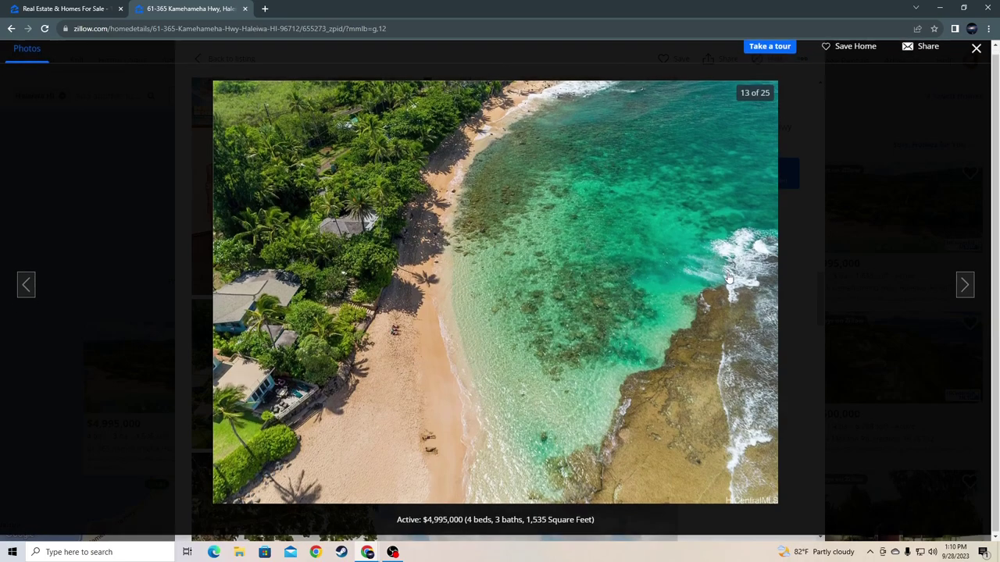
{"action": "left_click", "coordinate": [965, 283]}
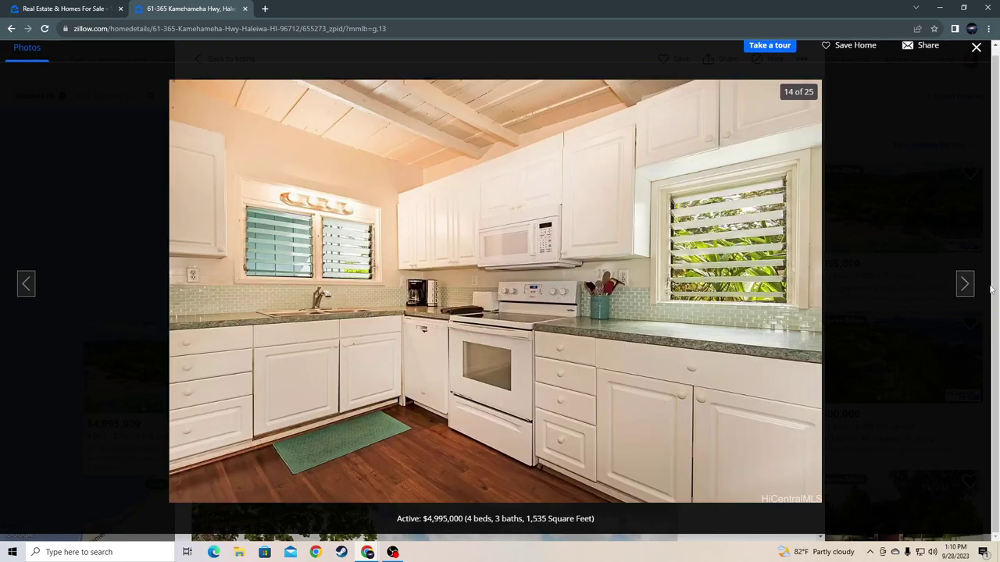
{"action": "left_click", "coordinate": [965, 285]}
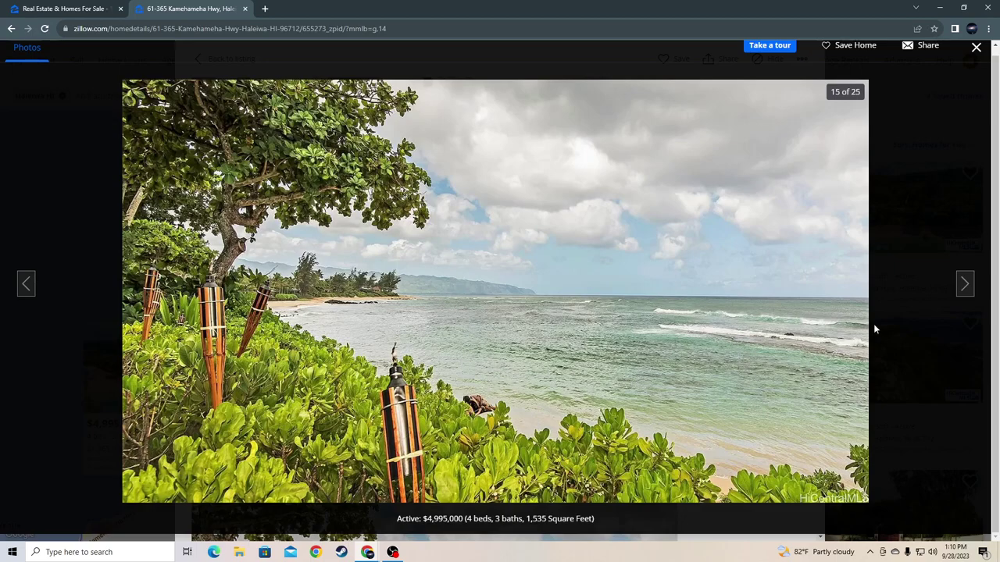
{"action": "left_click", "coordinate": [965, 284]}
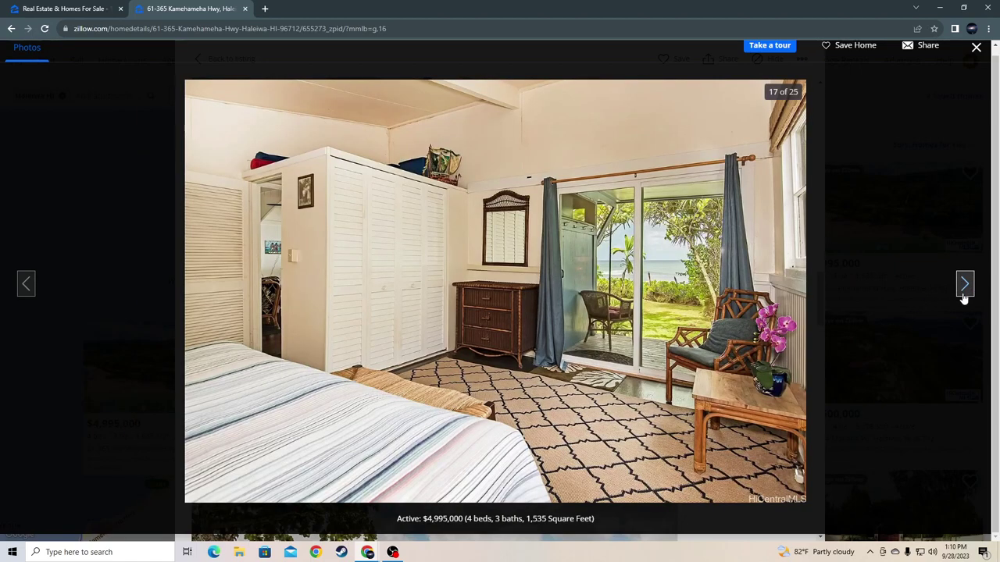
{"action": "left_click", "coordinate": [964, 284]}
{"action": "left_click", "coordinate": [977, 47]}
{"action": "scroll", "coordinate": [434, 274], "scroll_direction": "up", "scroll_amount": 5}
{"action": "scroll", "coordinate": [434, 274], "scroll_direction": "up", "scroll_amount": 5}
{"action": "left_click", "coordinate": [231, 59]}
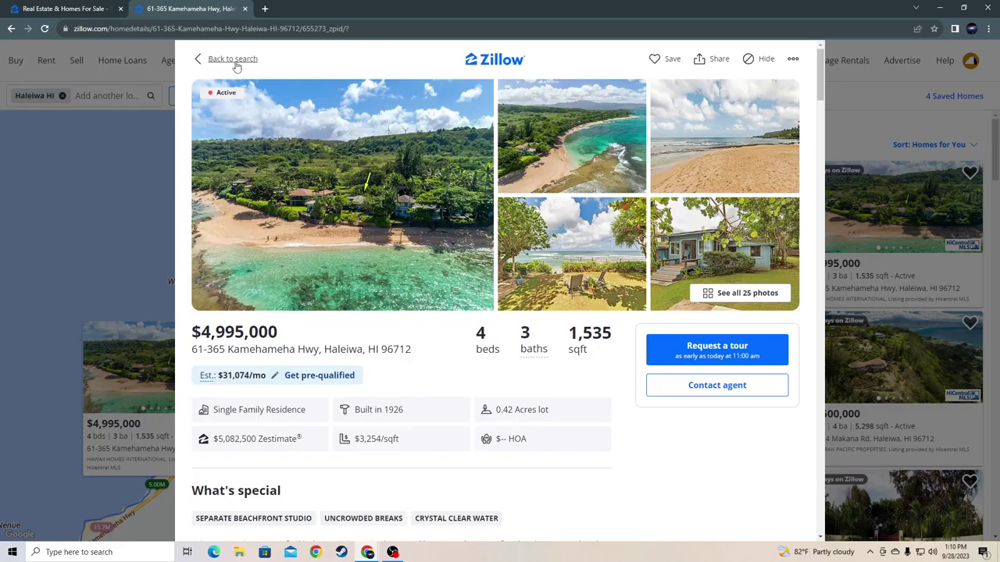
{"action": "double_click", "coordinate": [386, 409]}
{"action": "left_click", "coordinate": [466, 349]}
{"action": "left_click", "coordinate": [720, 260]}
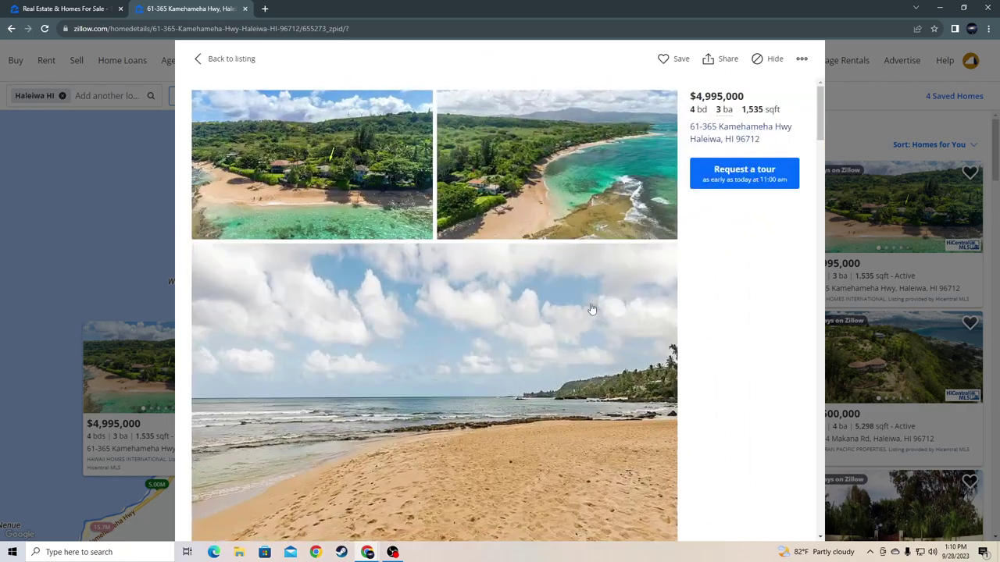
{"action": "scroll", "coordinate": [584, 309], "scroll_direction": "down", "scroll_amount": 8}
{"action": "scroll", "coordinate": [584, 309], "scroll_direction": "down", "scroll_amount": 4}
{"action": "scroll", "coordinate": [584, 309], "scroll_direction": "up", "scroll_amount": 4}
{"action": "scroll", "coordinate": [594, 331], "scroll_direction": "down", "scroll_amount": 5}
{"action": "scroll", "coordinate": [594, 331], "scroll_direction": "down", "scroll_amount": 5}
{"action": "scroll", "coordinate": [594, 331], "scroll_direction": "down", "scroll_amount": 5}
{"action": "scroll", "coordinate": [621, 328], "scroll_direction": "down", "scroll_amount": 5}
{"action": "scroll", "coordinate": [625, 311], "scroll_direction": "down", "scroll_amount": 4}
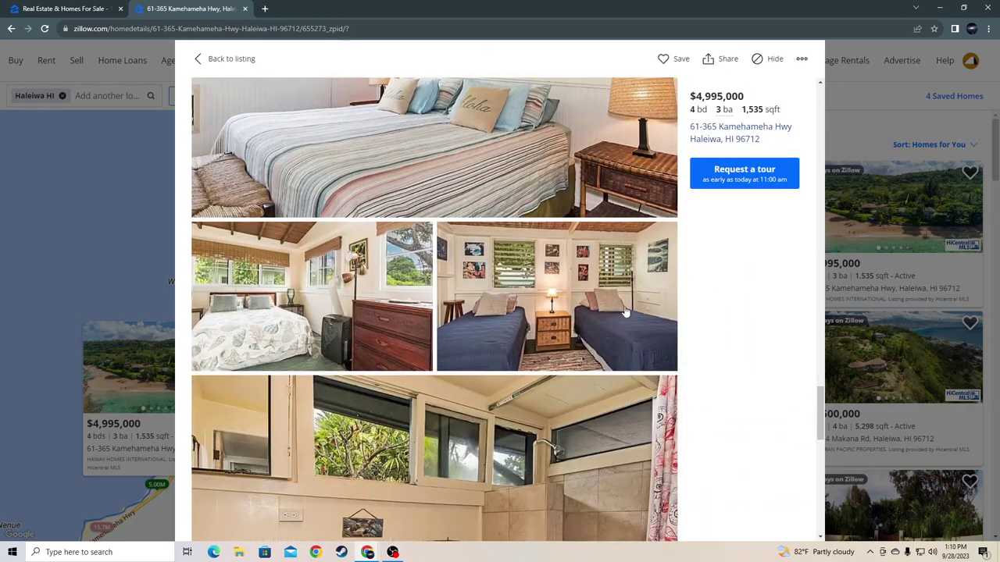
{"action": "scroll", "coordinate": [625, 311], "scroll_direction": "down", "scroll_amount": 6}
{"action": "scroll", "coordinate": [629, 302], "scroll_direction": "down", "scroll_amount": 4}
{"action": "scroll", "coordinate": [609, 299], "scroll_direction": "down", "scroll_amount": 5}
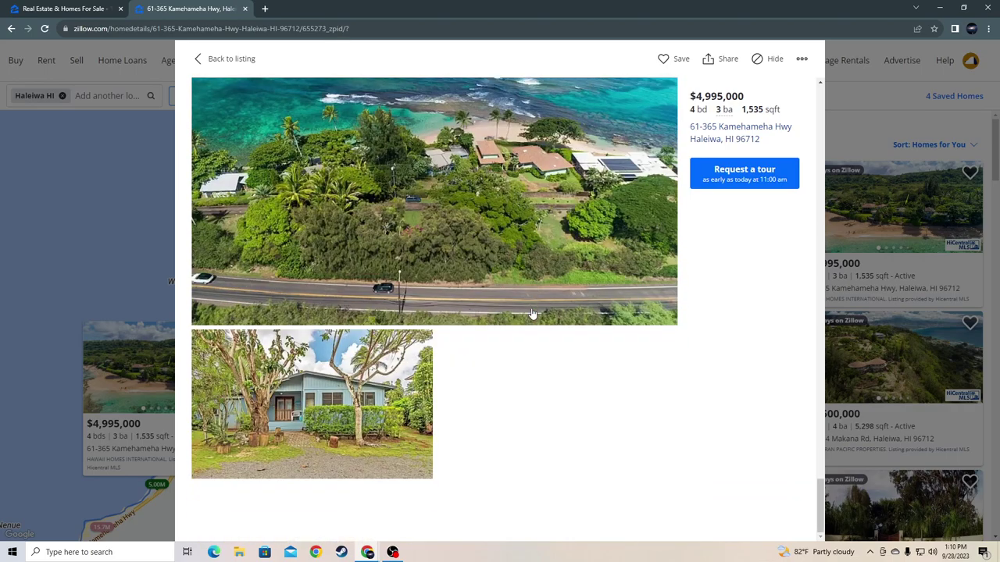
Step: Back out to the Haleiwa results, preview the $2,350,000 card, and pan north toward Sharks Cove
{"action": "left_click", "coordinate": [230, 59]}
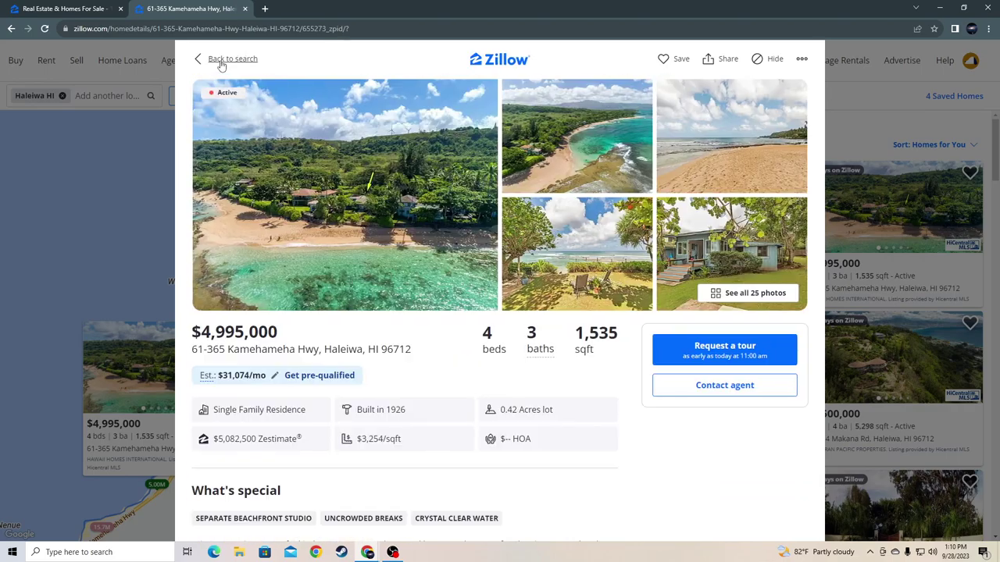
{"action": "left_click", "coordinate": [227, 58]}
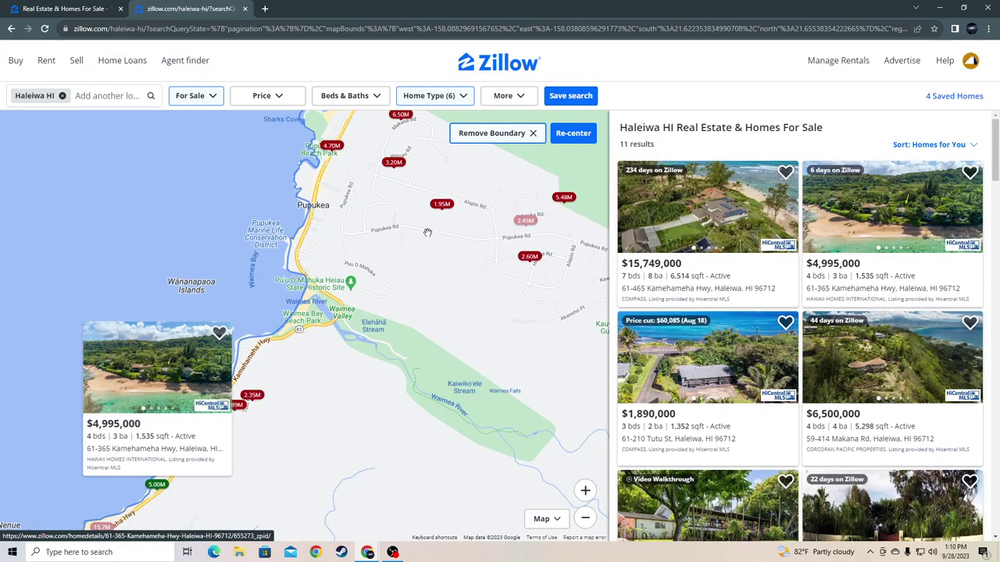
{"action": "left_click_drag", "start_coordinate": [371, 312], "coordinate": [376, 308]}
{"action": "left_click", "coordinate": [297, 358]}
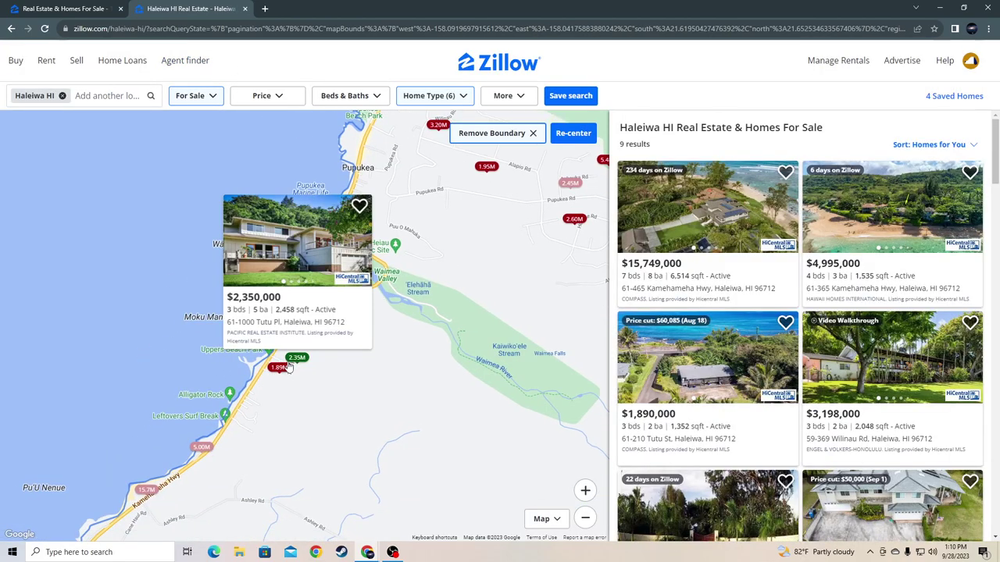
{"action": "left_click_drag", "start_coordinate": [284, 373], "coordinate": [393, 276]}
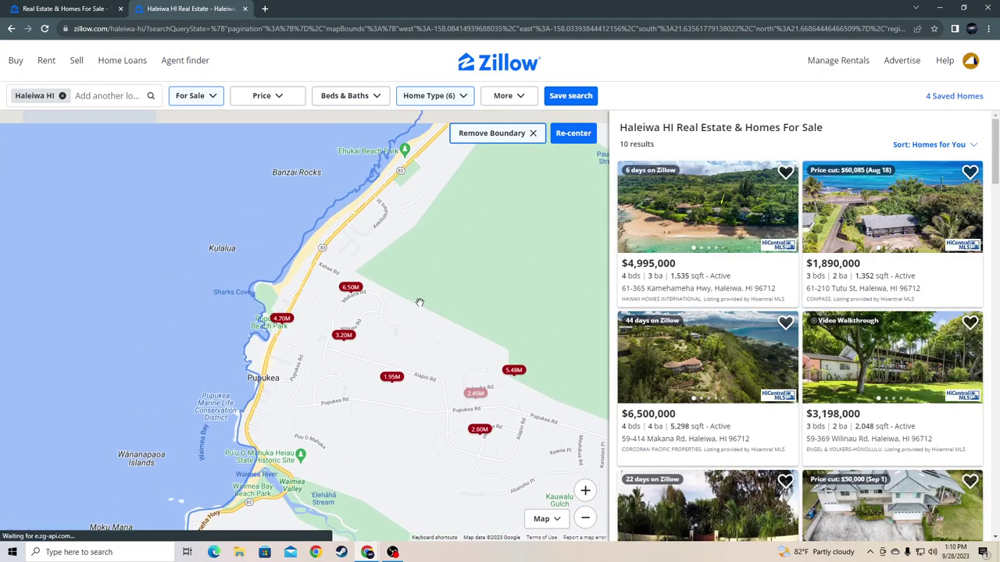
{"action": "scroll", "coordinate": [393, 277], "scroll_direction": "up", "scroll_amount": 1}
{"action": "scroll", "coordinate": [393, 277], "scroll_direction": "up", "scroll_amount": 1}
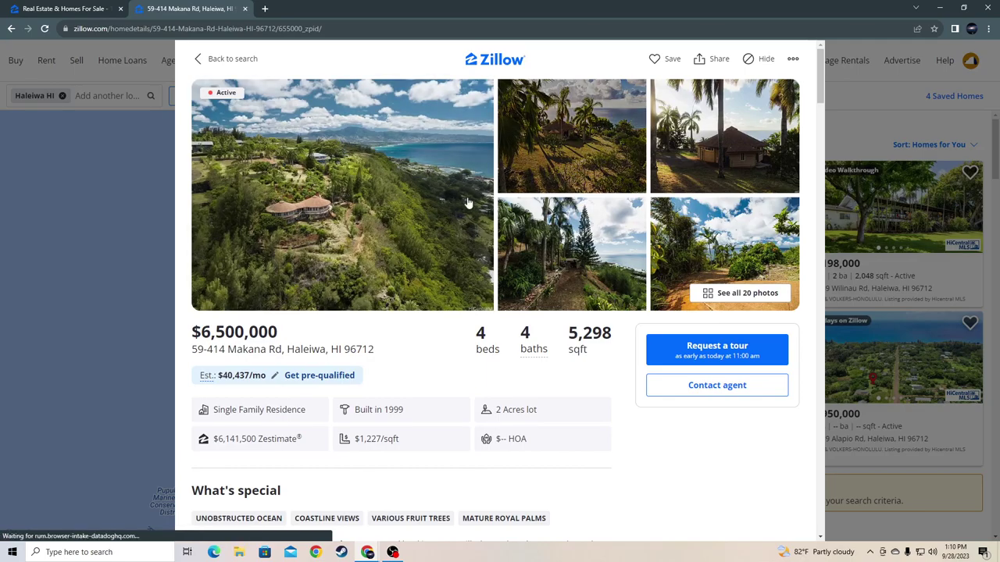
{"action": "left_click", "coordinate": [407, 222]}
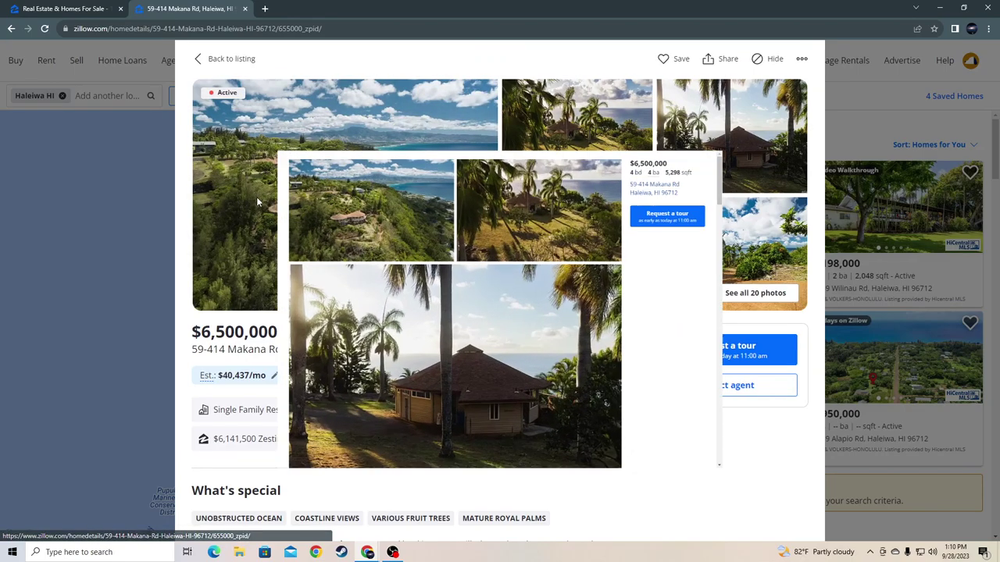
{"action": "scroll", "coordinate": [390, 266], "scroll_direction": "down", "scroll_amount": 5}
{"action": "scroll", "coordinate": [398, 266], "scroll_direction": "down", "scroll_amount": 5}
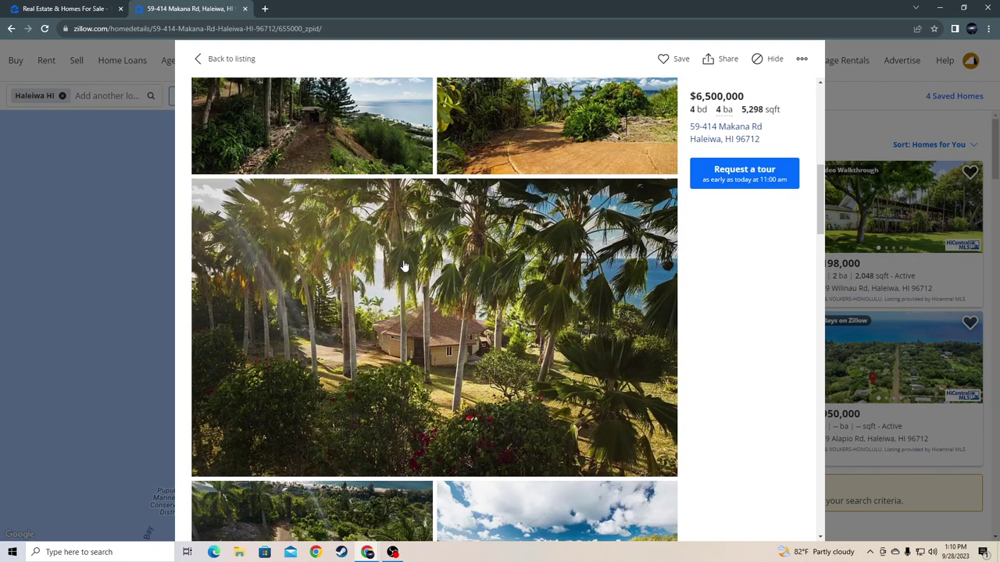
{"action": "scroll", "coordinate": [406, 264], "scroll_direction": "down", "scroll_amount": 5}
{"action": "scroll", "coordinate": [407, 264], "scroll_direction": "down", "scroll_amount": 1}
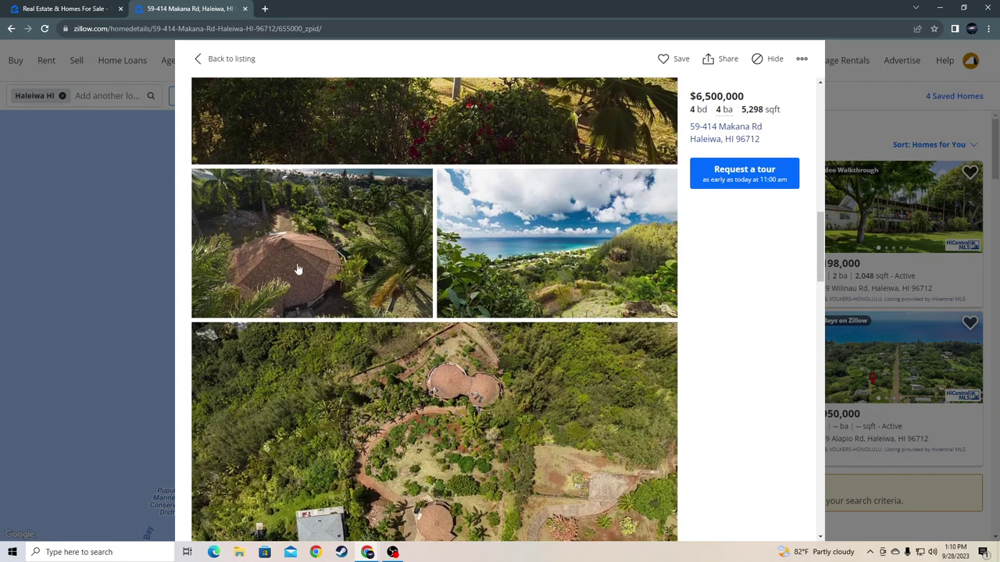
{"action": "left_click", "coordinate": [226, 59]}
{"action": "left_click", "coordinate": [342, 195]}
{"action": "scroll", "coordinate": [536, 355], "scroll_direction": "down", "scroll_amount": 5}
{"action": "scroll", "coordinate": [536, 355], "scroll_direction": "down", "scroll_amount": 5}
{"action": "scroll", "coordinate": [516, 356], "scroll_direction": "down", "scroll_amount": 5}
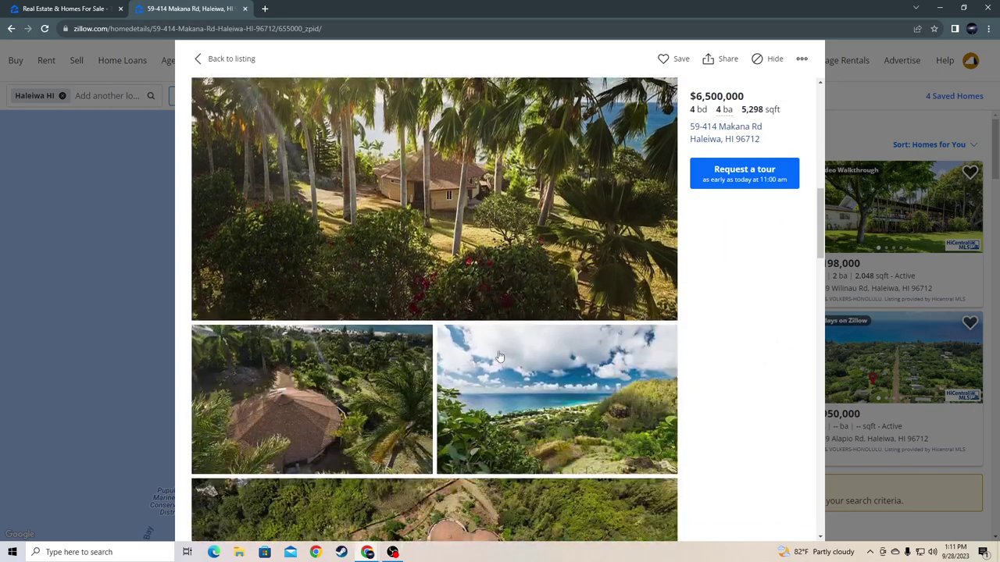
{"action": "scroll", "coordinate": [508, 355], "scroll_direction": "down", "scroll_amount": 5}
{"action": "scroll", "coordinate": [500, 357], "scroll_direction": "down", "scroll_amount": 5}
{"action": "scroll", "coordinate": [496, 344], "scroll_direction": "down", "scroll_amount": 5}
{"action": "scroll", "coordinate": [492, 339], "scroll_direction": "down", "scroll_amount": 3}
{"action": "scroll", "coordinate": [469, 321], "scroll_direction": "down", "scroll_amount": 5}
{"action": "scroll", "coordinate": [458, 315], "scroll_direction": "down", "scroll_amount": 5}
{"action": "scroll", "coordinate": [460, 320], "scroll_direction": "down", "scroll_amount": 3}
{"action": "scroll", "coordinate": [461, 324], "scroll_direction": "down", "scroll_amount": 5}
{"action": "scroll", "coordinate": [462, 328], "scroll_direction": "down", "scroll_amount": 5}
{"action": "scroll", "coordinate": [461, 329], "scroll_direction": "down", "scroll_amount": 5}
{"action": "scroll", "coordinate": [459, 324], "scroll_direction": "down", "scroll_amount": 3}
{"action": "scroll", "coordinate": [455, 320], "scroll_direction": "up", "scroll_amount": 5}
{"action": "scroll", "coordinate": [451, 317], "scroll_direction": "up", "scroll_amount": 5}
{"action": "scroll", "coordinate": [451, 316], "scroll_direction": "up", "scroll_amount": 5}
{"action": "scroll", "coordinate": [445, 316], "scroll_direction": "up", "scroll_amount": 2}
{"action": "scroll", "coordinate": [442, 316], "scroll_direction": "up", "scroll_amount": 2}
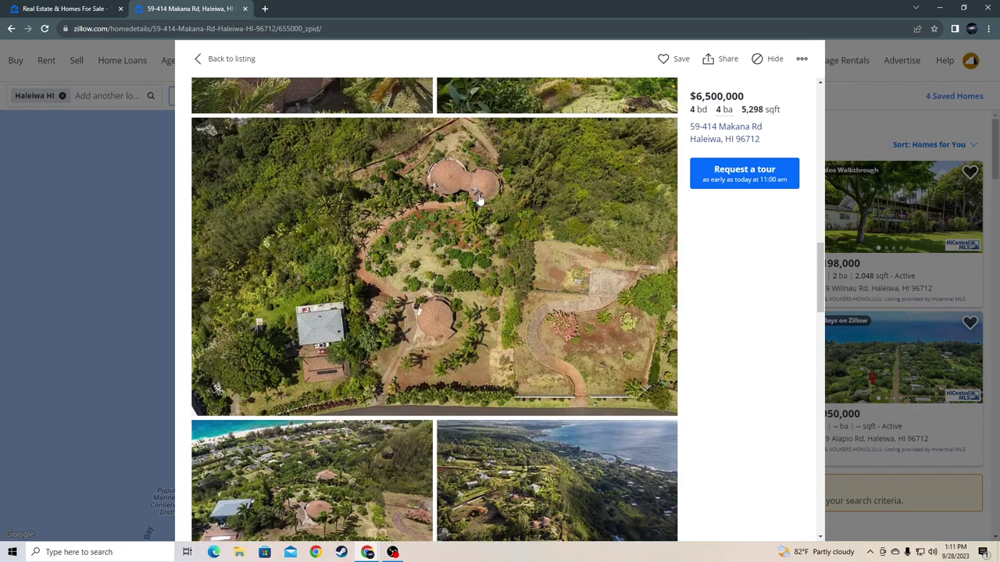
{"action": "scroll", "coordinate": [463, 232], "scroll_direction": "up", "scroll_amount": 5}
{"action": "scroll", "coordinate": [478, 282], "scroll_direction": "up", "scroll_amount": 5}
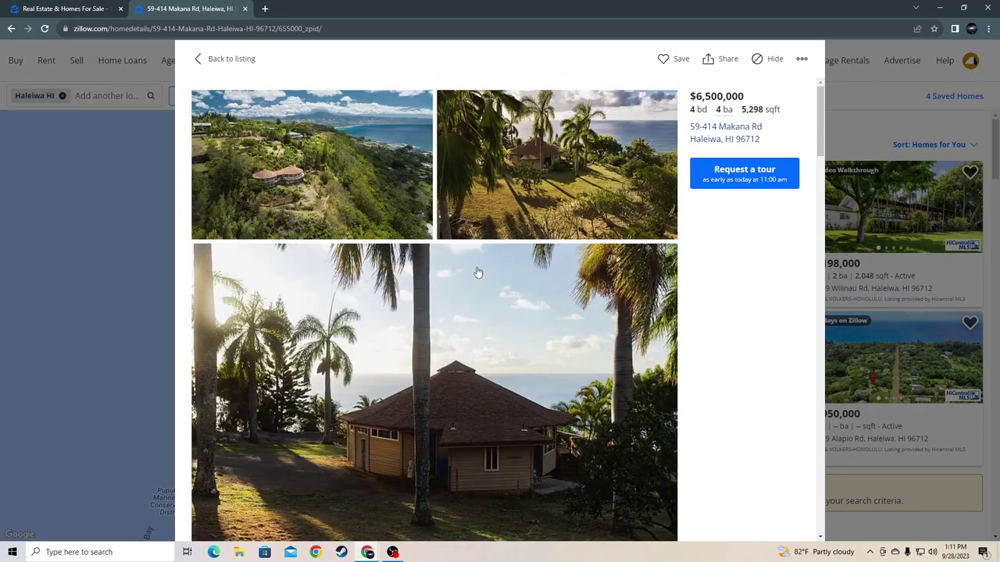
{"action": "left_click", "coordinate": [227, 58]}
{"action": "scroll", "coordinate": [381, 357], "scroll_direction": "down", "scroll_amount": 5}
{"action": "scroll", "coordinate": [380, 357], "scroll_direction": "down", "scroll_amount": 5}
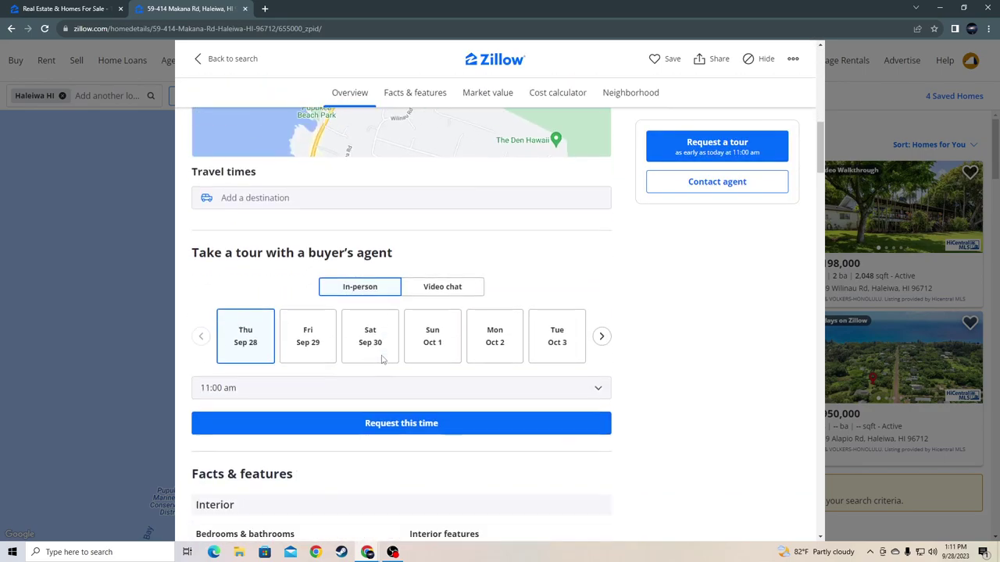
{"action": "scroll", "coordinate": [382, 357], "scroll_direction": "down", "scroll_amount": 3}
{"action": "scroll", "coordinate": [383, 357], "scroll_direction": "down", "scroll_amount": 4}
{"action": "scroll", "coordinate": [383, 357], "scroll_direction": "down", "scroll_amount": 5}
{"action": "scroll", "coordinate": [364, 344], "scroll_direction": "up", "scroll_amount": 4}
{"action": "scroll", "coordinate": [364, 338], "scroll_direction": "up", "scroll_amount": 5}
{"action": "scroll", "coordinate": [364, 336], "scroll_direction": "down", "scroll_amount": 5}
{"action": "scroll", "coordinate": [363, 336], "scroll_direction": "down", "scroll_amount": 5}
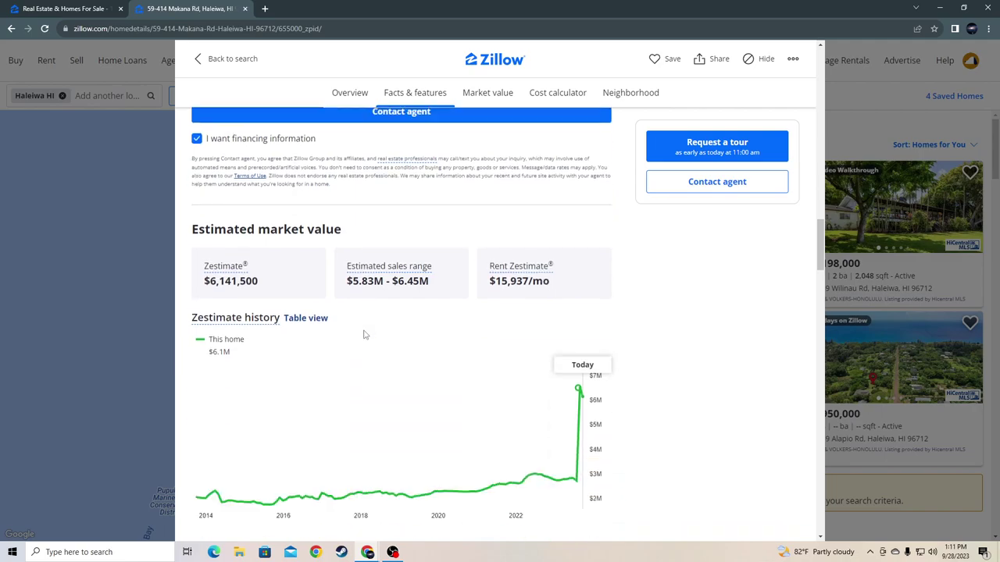
{"action": "scroll", "coordinate": [363, 336], "scroll_direction": "down", "scroll_amount": 3}
{"action": "scroll", "coordinate": [364, 335], "scroll_direction": "down", "scroll_amount": 3}
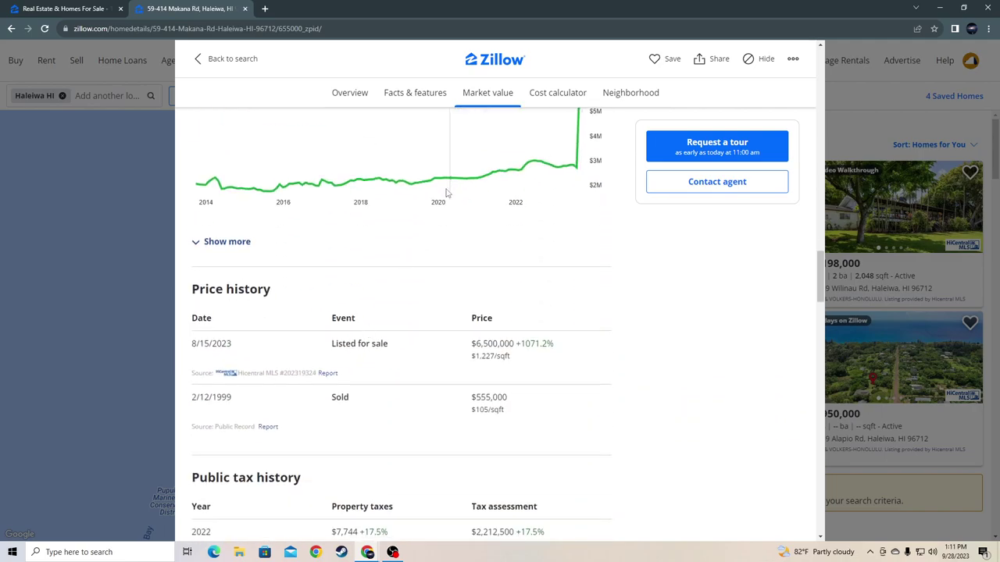
{"action": "scroll", "coordinate": [446, 157], "scroll_direction": "up", "scroll_amount": 3}
{"action": "scroll", "coordinate": [461, 362], "scroll_direction": "down", "scroll_amount": 3}
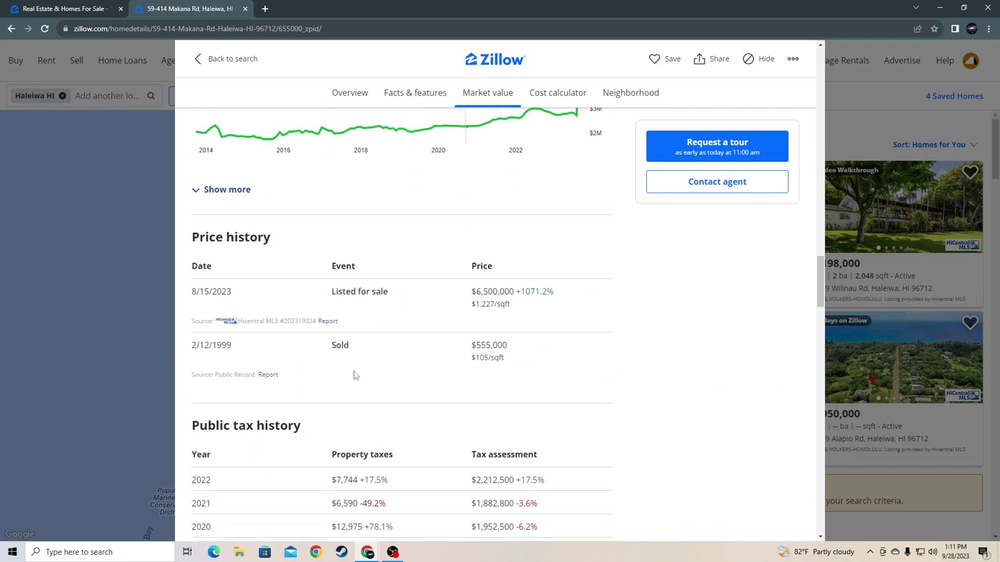
{"action": "left_click_drag", "start_coordinate": [312, 348], "coordinate": [474, 355]}
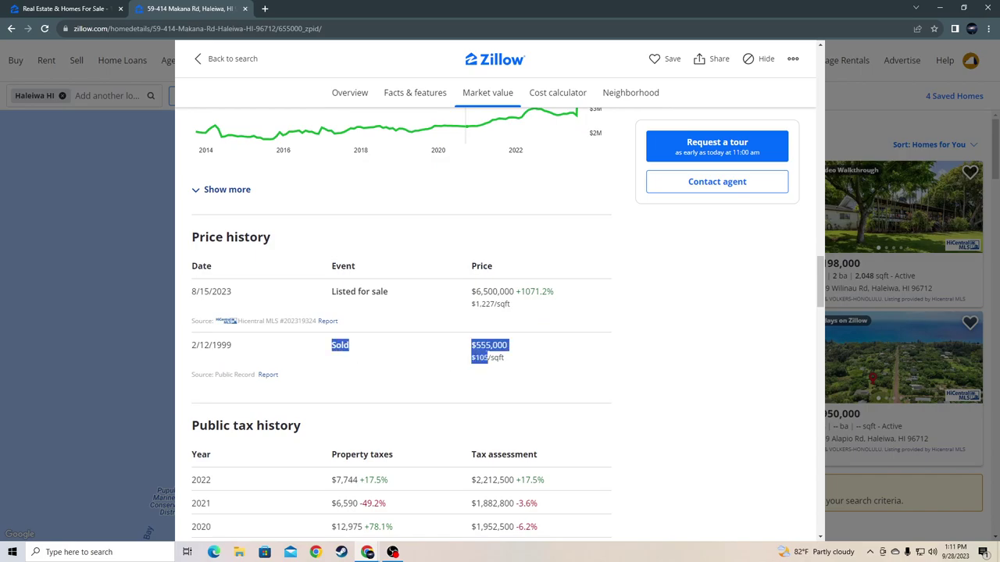
{"action": "left_click", "coordinate": [414, 366]}
{"action": "scroll", "coordinate": [414, 366], "scroll_direction": "up", "scroll_amount": 3}
Step: Return to the map, preview the $4.7M Ke Iki Rd marker, and open its photo gallery
{"action": "left_click", "coordinate": [232, 59]}
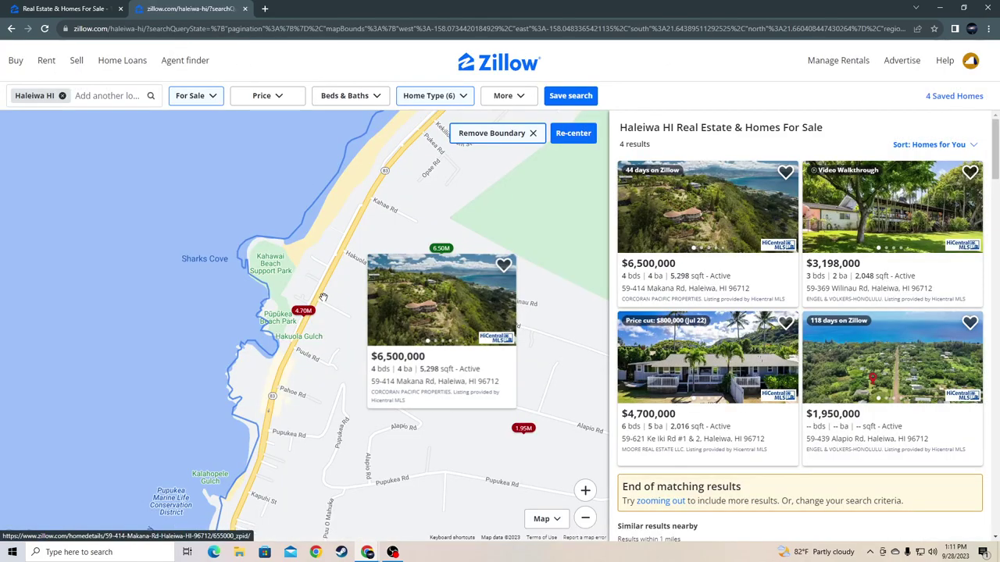
{"action": "left_click_drag", "start_coordinate": [322, 296], "coordinate": [318, 270]}
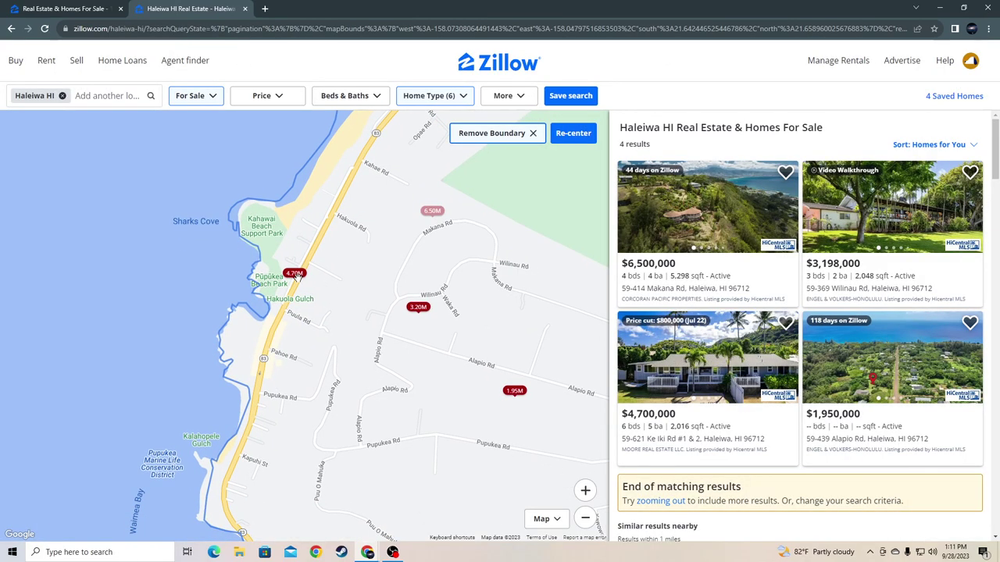
{"action": "left_click", "coordinate": [295, 273]}
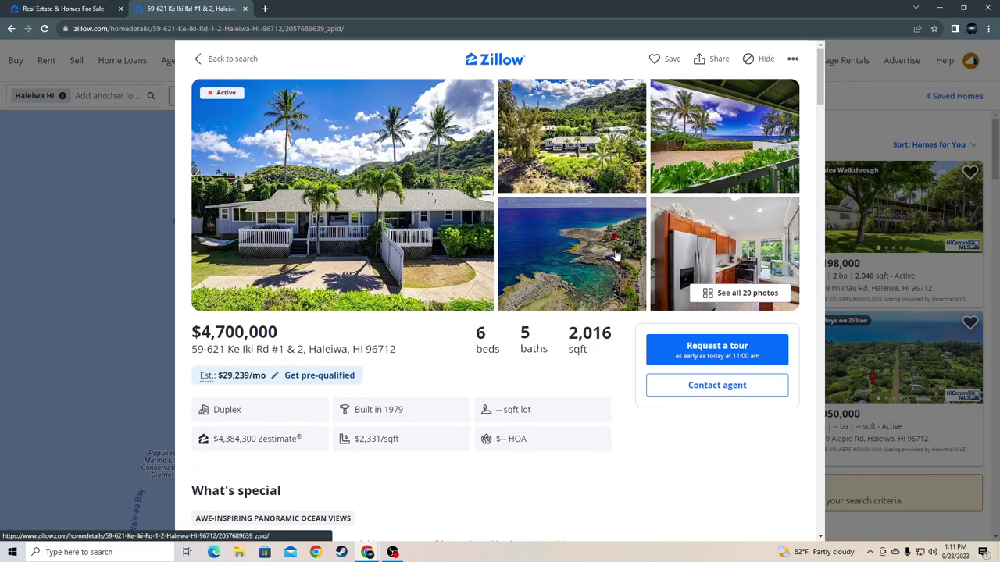
{"action": "left_click", "coordinate": [617, 253]}
{"action": "scroll", "coordinate": [622, 247], "scroll_direction": "down", "scroll_amount": 5}
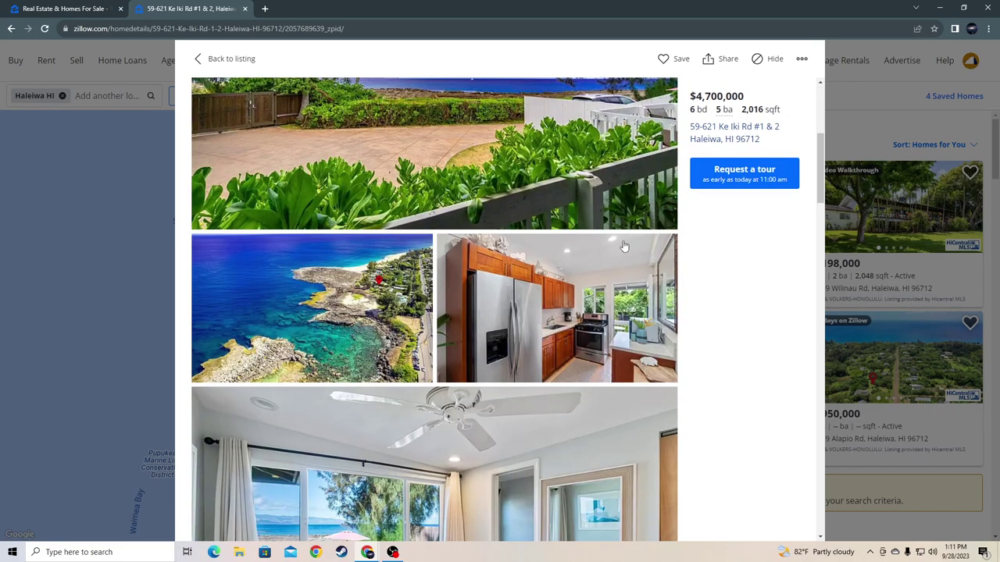
{"action": "scroll", "coordinate": [400, 303], "scroll_direction": "down", "scroll_amount": 5}
{"action": "scroll", "coordinate": [373, 276], "scroll_direction": "up", "scroll_amount": 2}
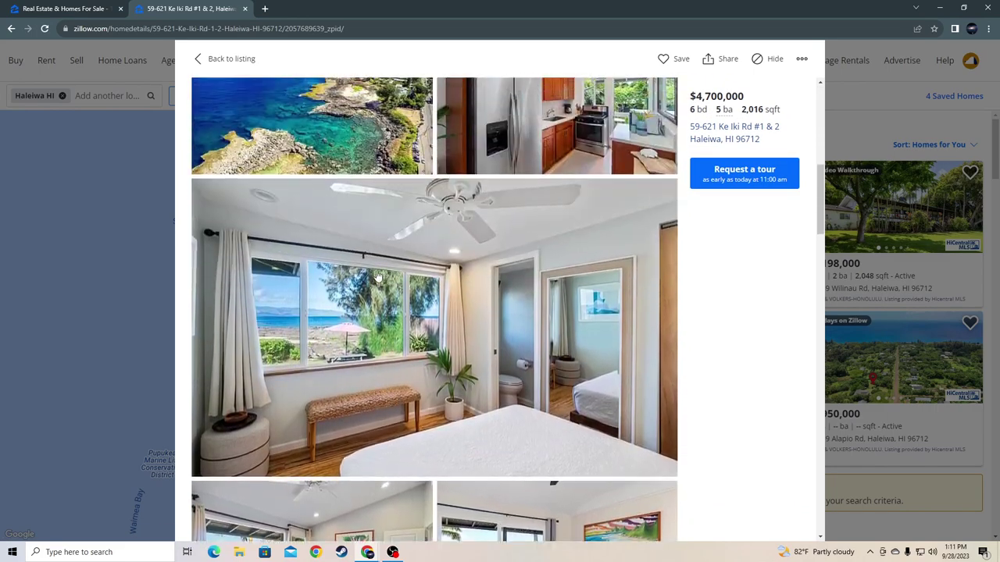
{"action": "scroll", "coordinate": [391, 313], "scroll_direction": "down", "scroll_amount": 5}
{"action": "scroll", "coordinate": [414, 313], "scroll_direction": "down", "scroll_amount": 5}
{"action": "scroll", "coordinate": [430, 316], "scroll_direction": "down", "scroll_amount": 5}
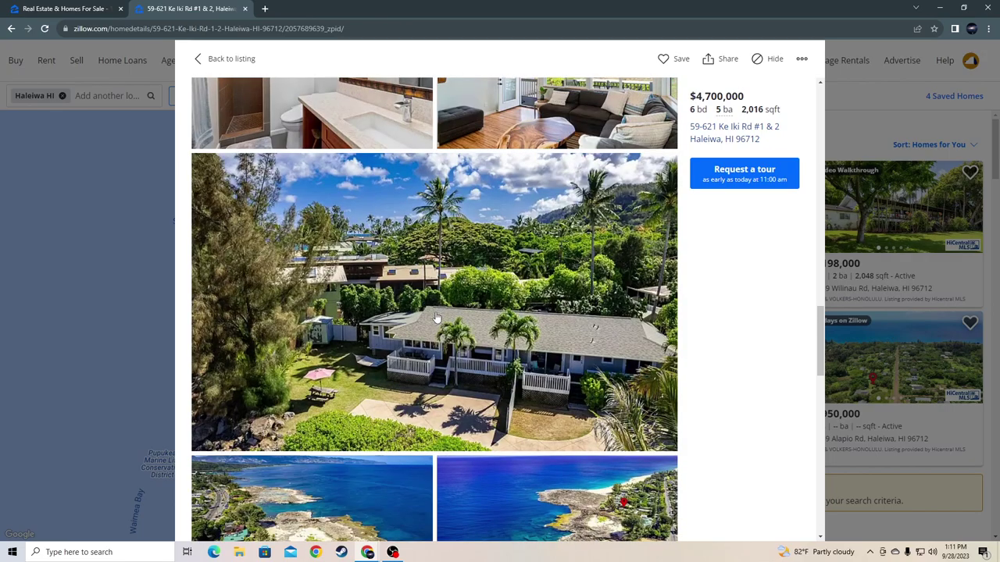
{"action": "scroll", "coordinate": [436, 315], "scroll_direction": "down", "scroll_amount": 4}
{"action": "scroll", "coordinate": [438, 316], "scroll_direction": "down", "scroll_amount": 3}
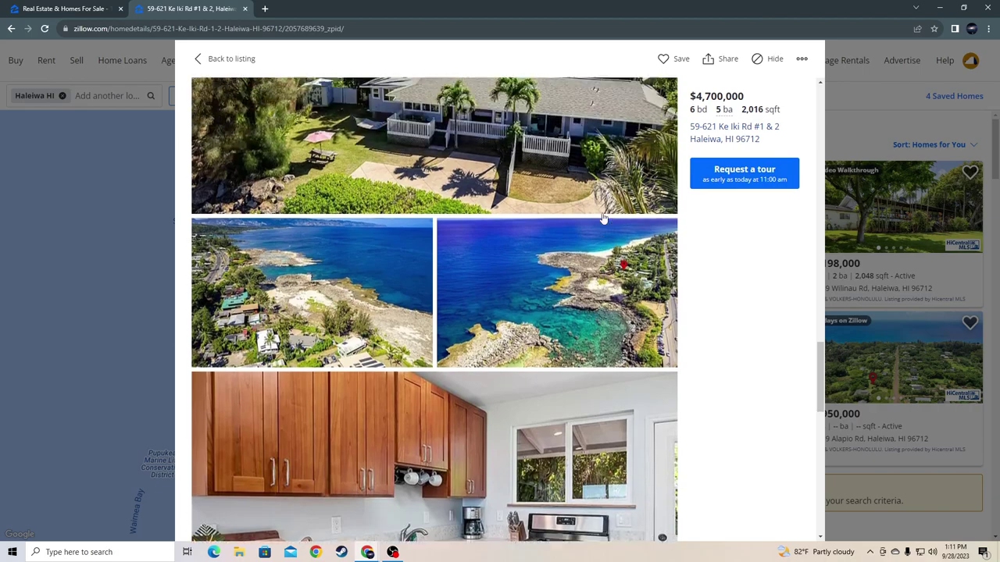
{"action": "scroll", "coordinate": [603, 213], "scroll_direction": "down", "scroll_amount": 3}
{"action": "scroll", "coordinate": [594, 234], "scroll_direction": "down", "scroll_amount": 3}
{"action": "scroll", "coordinate": [266, 426], "scroll_direction": "down", "scroll_amount": 2}
{"action": "scroll", "coordinate": [603, 308], "scroll_direction": "down", "scroll_amount": 3}
{"action": "scroll", "coordinate": [603, 308], "scroll_direction": "down", "scroll_amount": 3}
{"action": "scroll", "coordinate": [453, 293], "scroll_direction": "down", "scroll_amount": 1}
Step: Open and close the 59-171d Ke Nui Rd beachfront units page, then pan the map north
{"action": "left_click", "coordinate": [827, 156]}
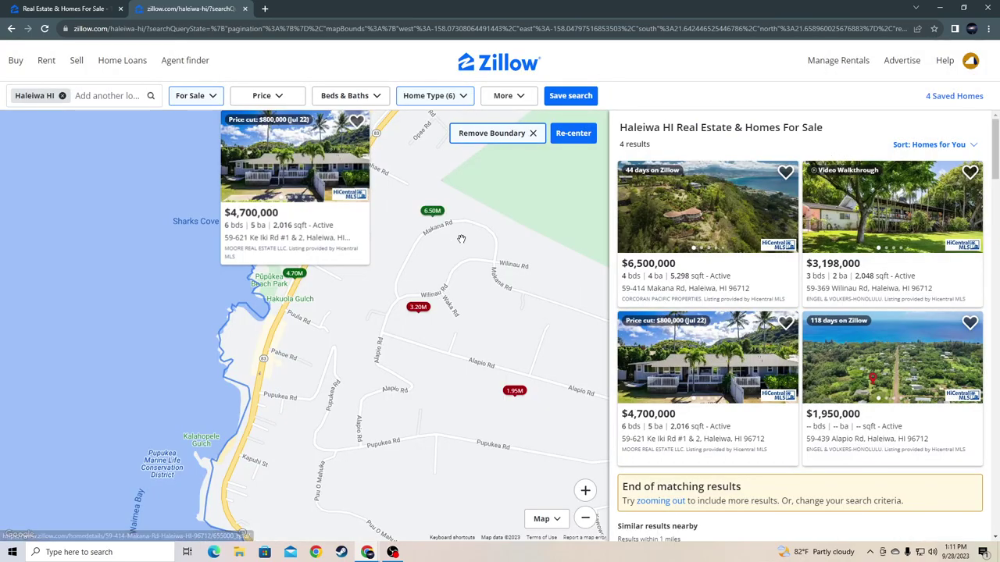
{"action": "scroll", "coordinate": [453, 232], "scroll_direction": "down", "scroll_amount": 3}
{"action": "scroll", "coordinate": [453, 232], "scroll_direction": "up", "scroll_amount": 2}
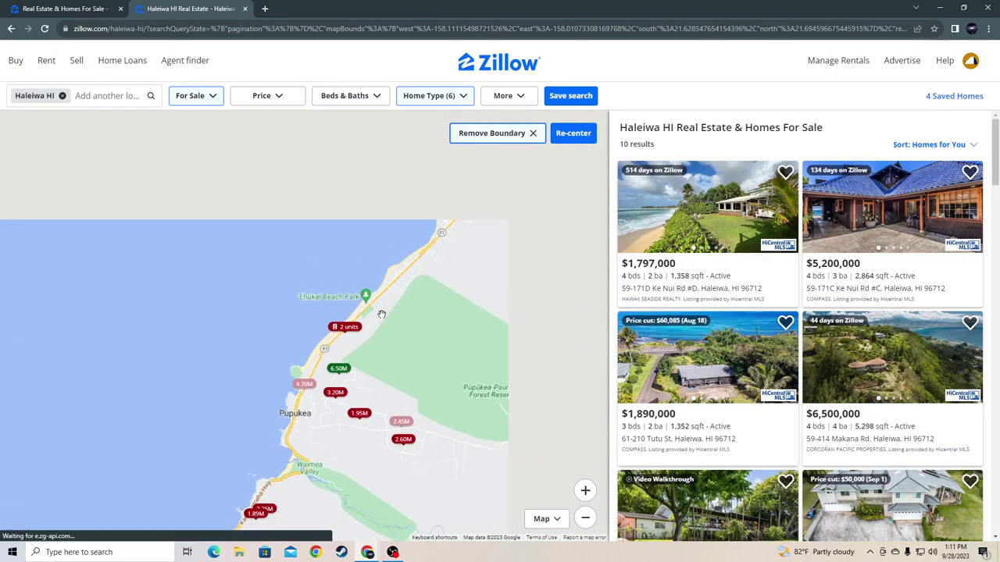
{"action": "scroll", "coordinate": [367, 344], "scroll_direction": "up", "scroll_amount": 2}
{"action": "scroll", "coordinate": [332, 344], "scroll_direction": "up", "scroll_amount": 1}
{"action": "scroll", "coordinate": [332, 344], "scroll_direction": "down", "scroll_amount": 1}
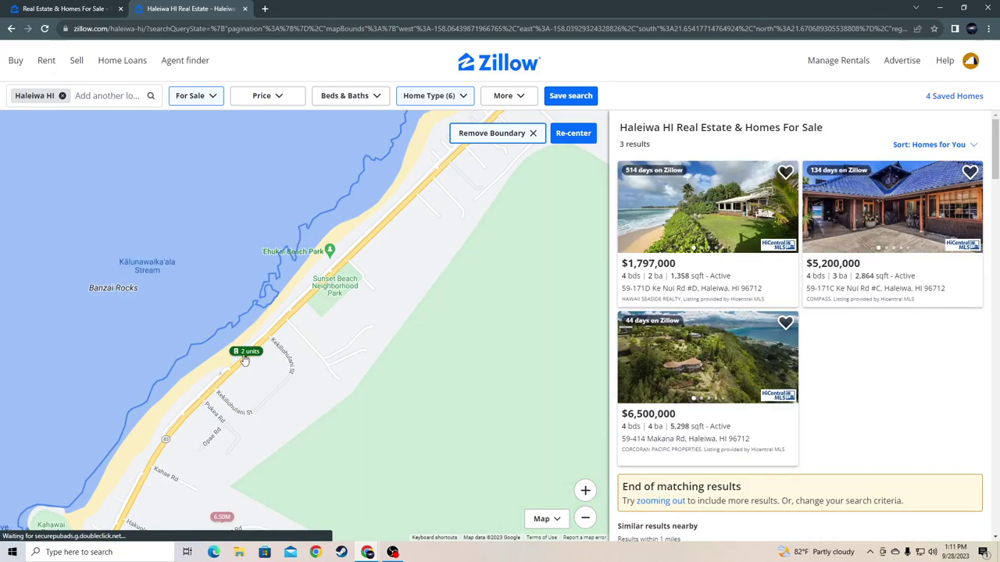
{"action": "left_click", "coordinate": [246, 357]}
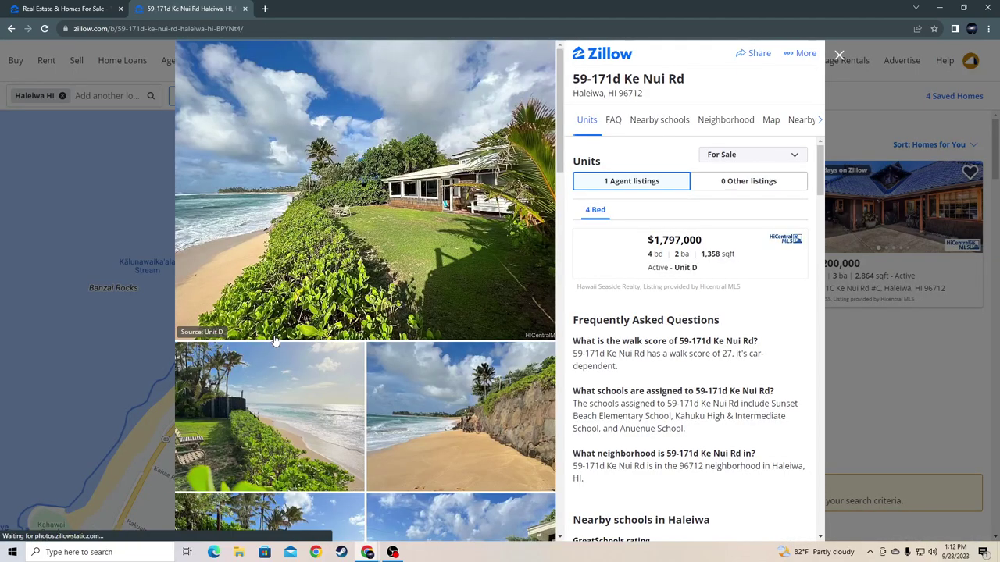
{"action": "scroll", "coordinate": [500, 250], "scroll_direction": "down", "scroll_amount": 5}
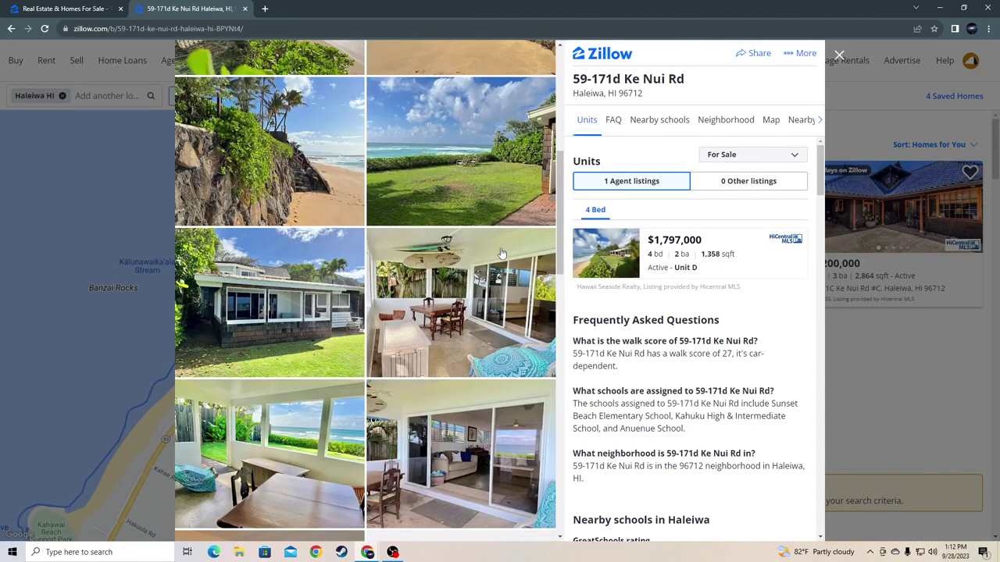
{"action": "scroll", "coordinate": [500, 254], "scroll_direction": "down", "scroll_amount": 5}
{"action": "scroll", "coordinate": [501, 256], "scroll_direction": "down", "scroll_amount": 5}
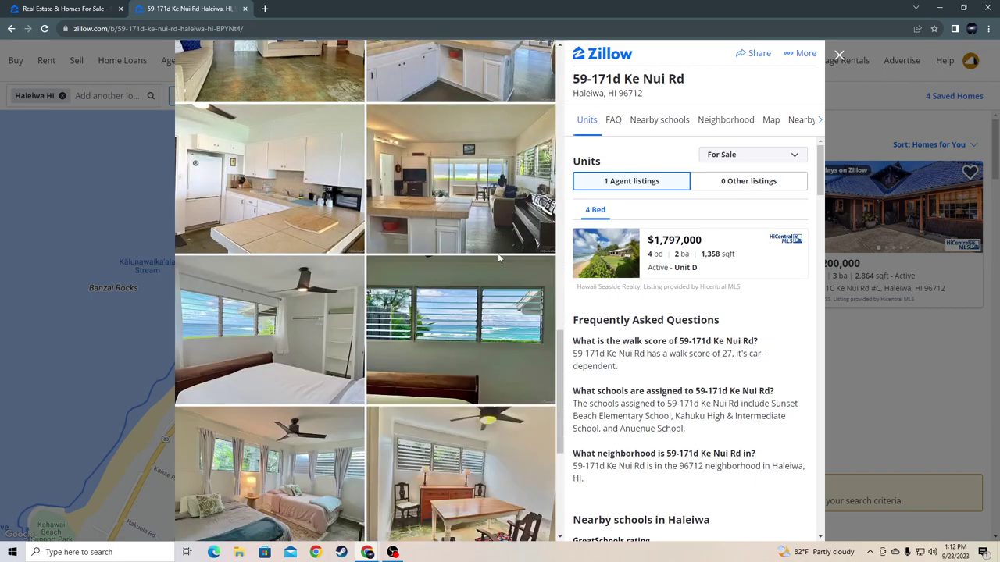
{"action": "scroll", "coordinate": [497, 254], "scroll_direction": "down", "scroll_amount": 5}
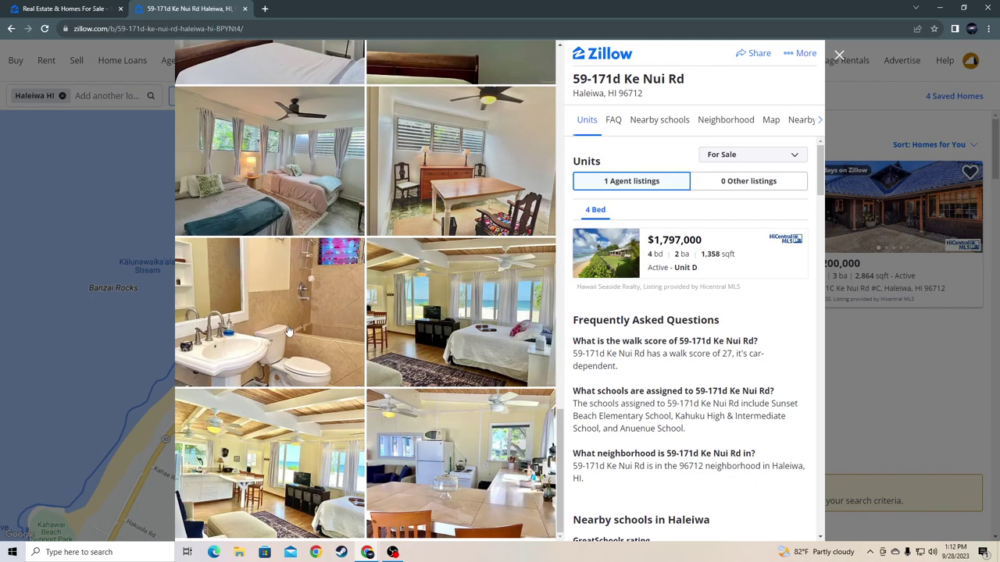
{"action": "scroll", "coordinate": [337, 326], "scroll_direction": "up", "scroll_amount": 5}
{"action": "scroll", "coordinate": [337, 326], "scroll_direction": "up", "scroll_amount": 5}
{"action": "scroll", "coordinate": [605, 305], "scroll_direction": "down", "scroll_amount": 2}
{"action": "scroll", "coordinate": [605, 305], "scroll_direction": "up", "scroll_amount": 2}
{"action": "left_click", "coordinate": [127, 241]}
{"action": "scroll", "coordinate": [335, 328], "scroll_direction": "up", "scroll_amount": 3}
{"action": "scroll", "coordinate": [336, 328], "scroll_direction": "up", "scroll_amount": 3}
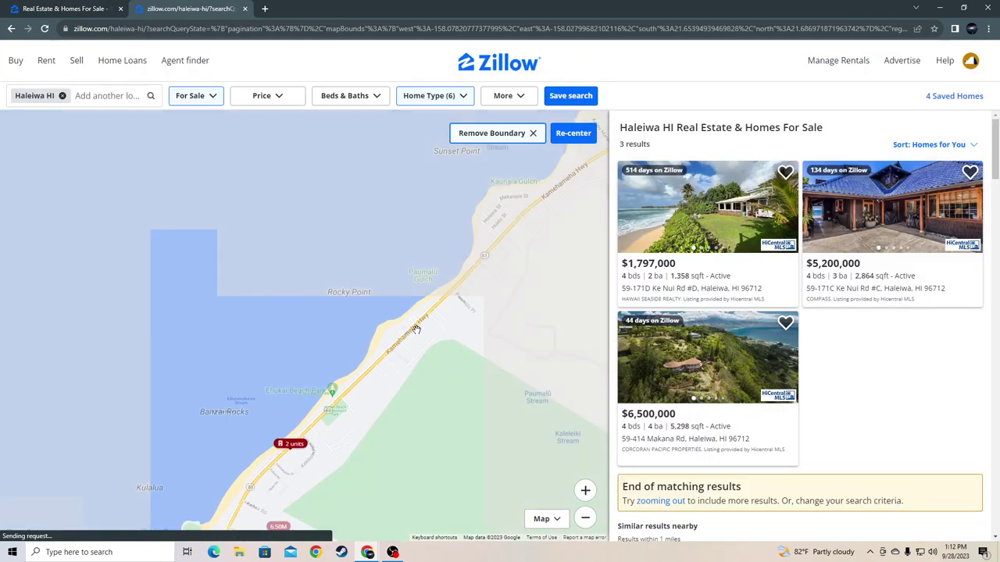
{"action": "mouse_move", "coordinate": [336, 375]}
{"action": "left_mouse_down"}
{"action": "mouse_move", "coordinate": [441, 319]}
{"action": "mouse_move", "coordinate": [336, 412]}
{"action": "left_mouse_up"}
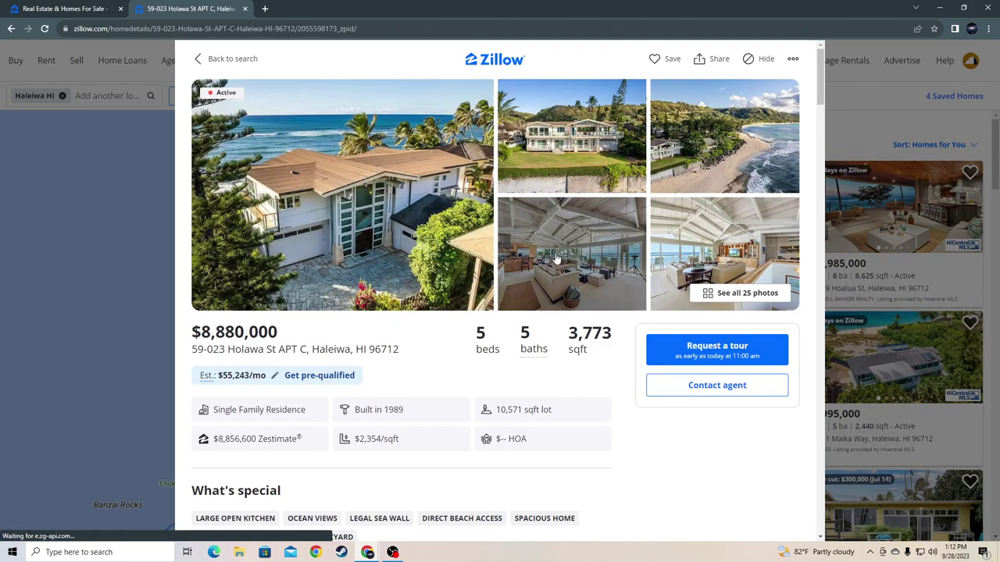
Step: Show the Holawa St photos full-screen and page to the fourth, stepping back to the third
{"action": "left_click", "coordinate": [653, 121]}
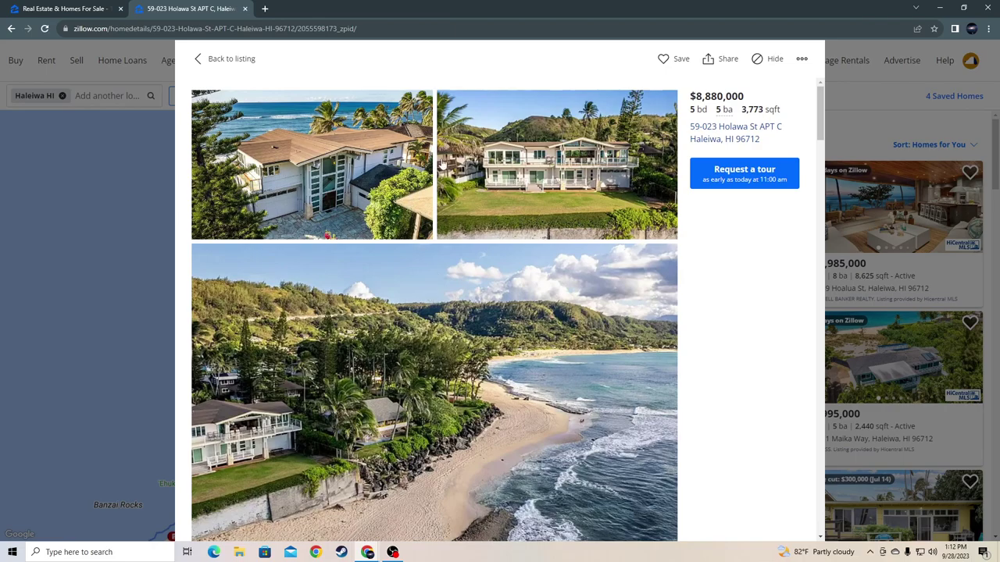
{"action": "left_click", "coordinate": [364, 170]}
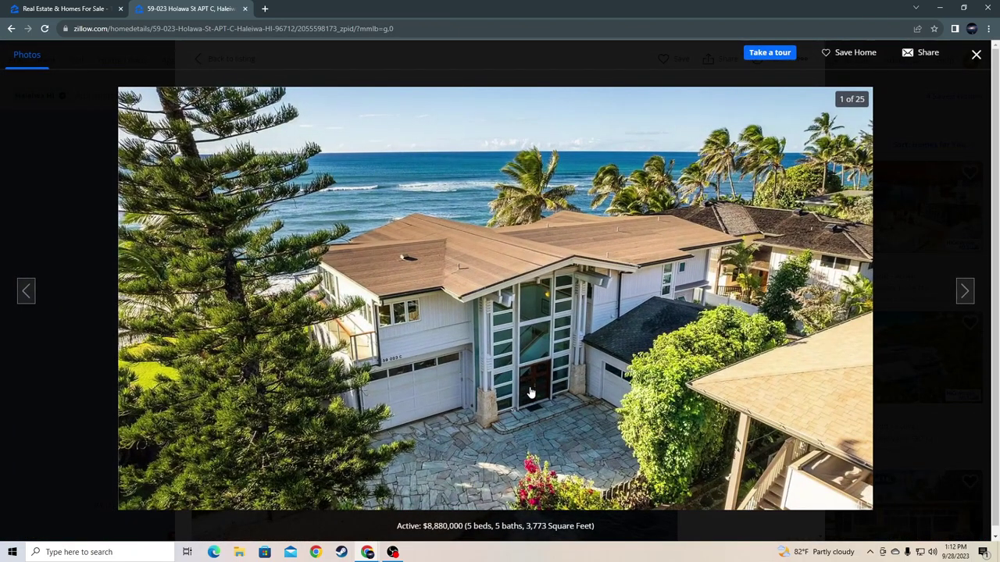
{"action": "left_click", "coordinate": [965, 291]}
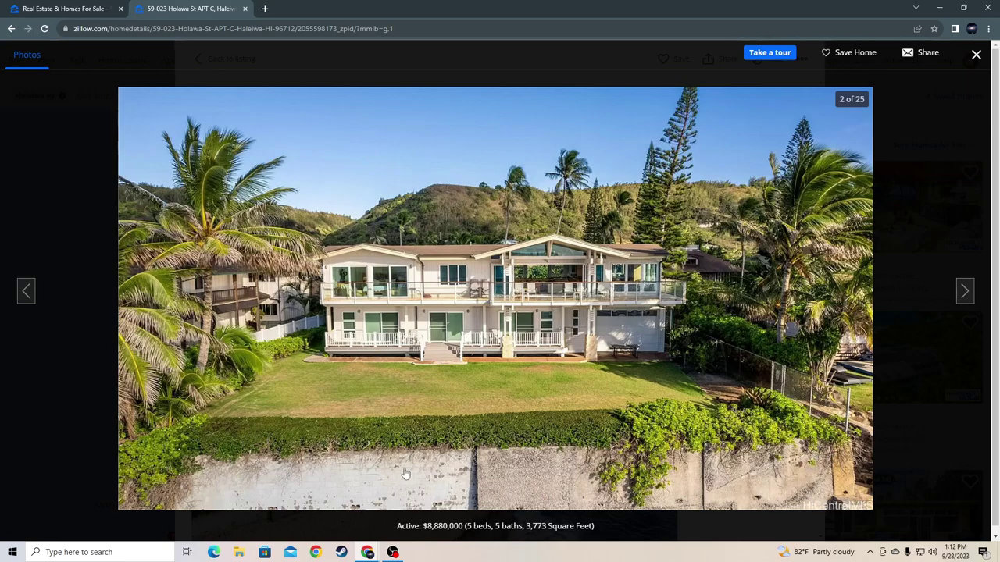
{"action": "left_click", "coordinate": [965, 290]}
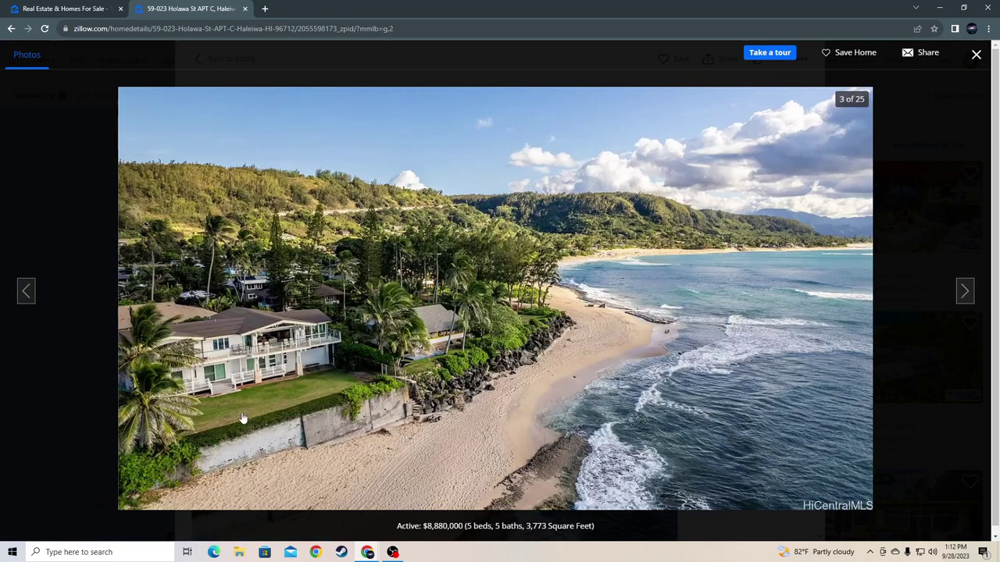
{"action": "left_click", "coordinate": [965, 290]}
{"action": "left_click", "coordinate": [26, 290]}
Step: Page forward to photo 9 of 25 and close the full-screen viewer
{"action": "left_click", "coordinate": [965, 291]}
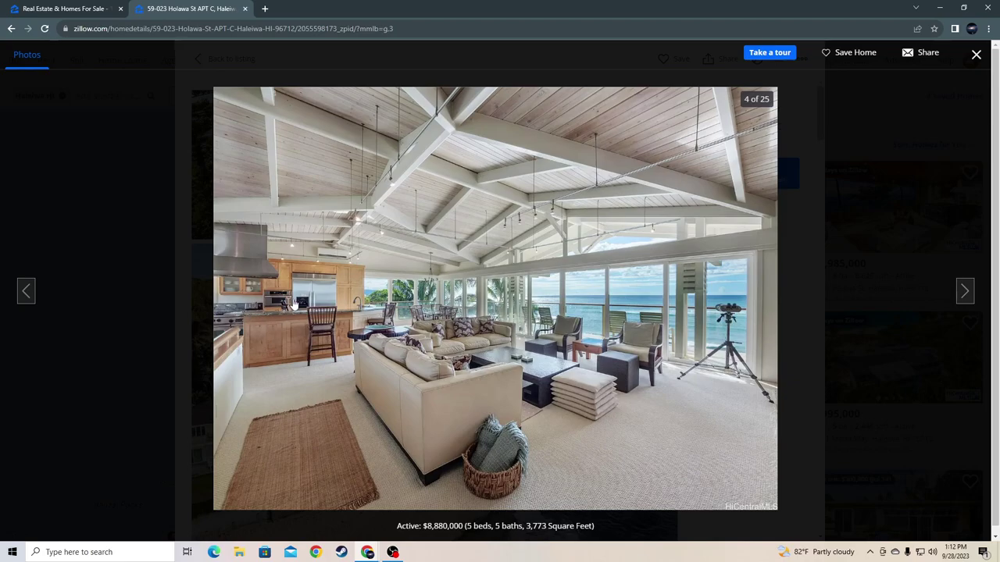
{"action": "left_click", "coordinate": [965, 293]}
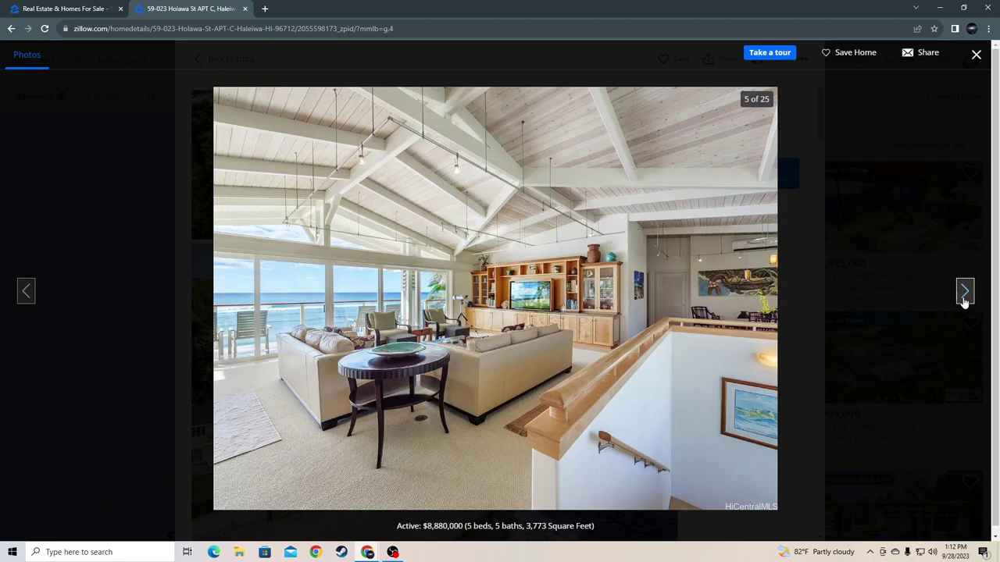
{"action": "left_click", "coordinate": [965, 293]}
{"action": "left_click", "coordinate": [965, 293]}
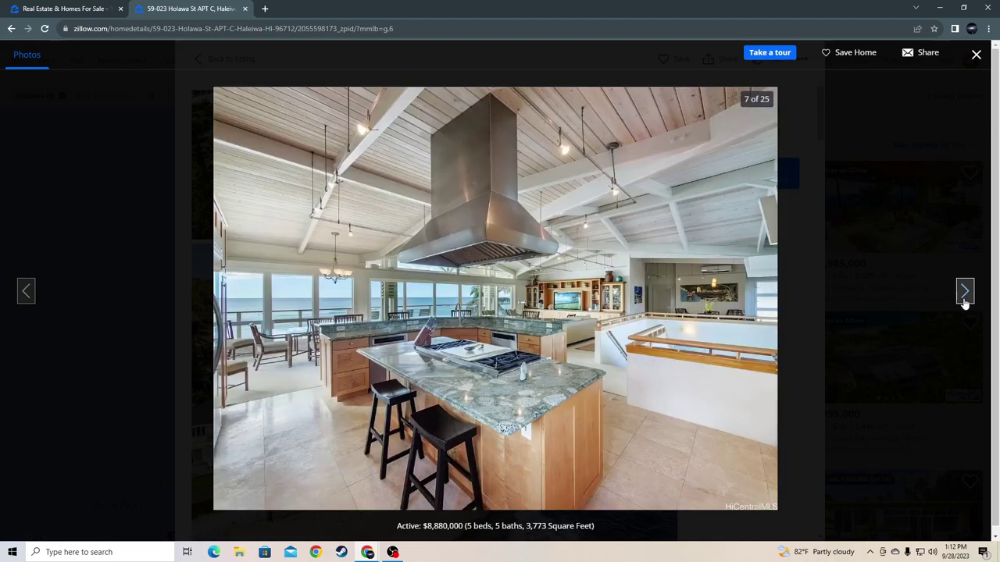
{"action": "left_click", "coordinate": [965, 293]}
{"action": "left_click", "coordinate": [965, 292]}
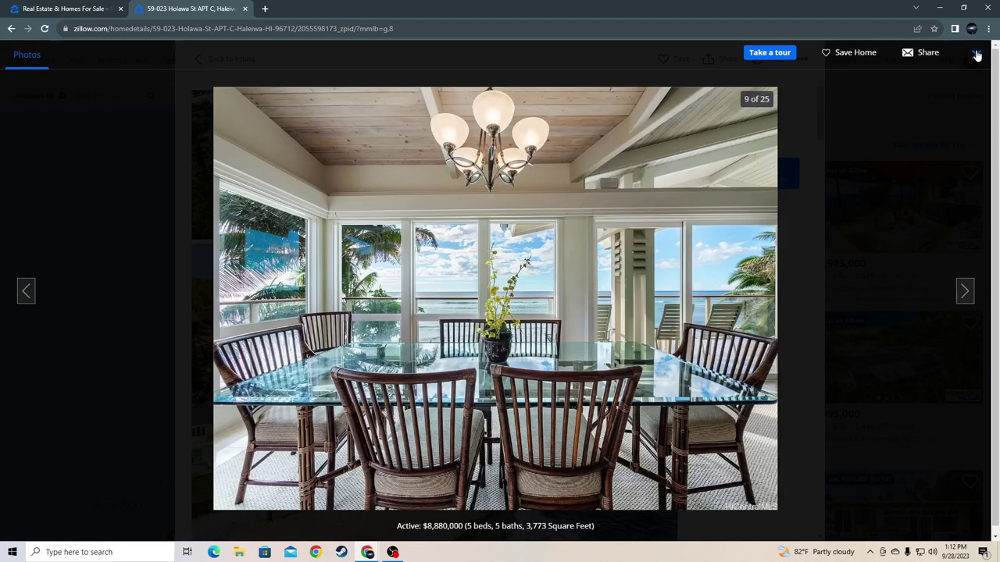
{"action": "left_click", "coordinate": [976, 55]}
Step: Return to the listing details and highlight the 'Built in 1989' detail
{"action": "left_click", "coordinate": [195, 58]}
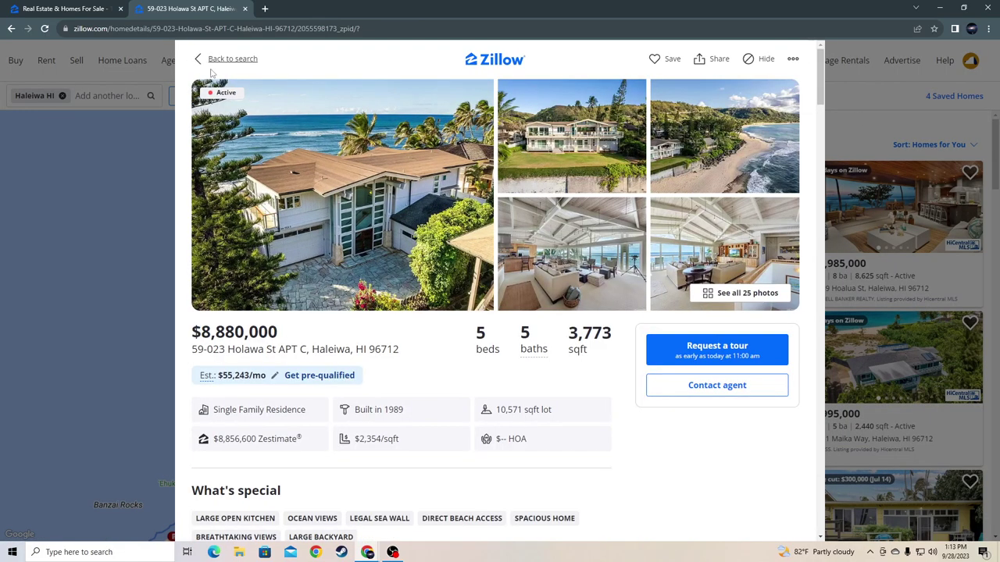
{"action": "double_click", "coordinate": [385, 410]}
{"action": "right_click", "coordinate": [394, 410]}
{"action": "triple_click", "coordinate": [385, 410]}
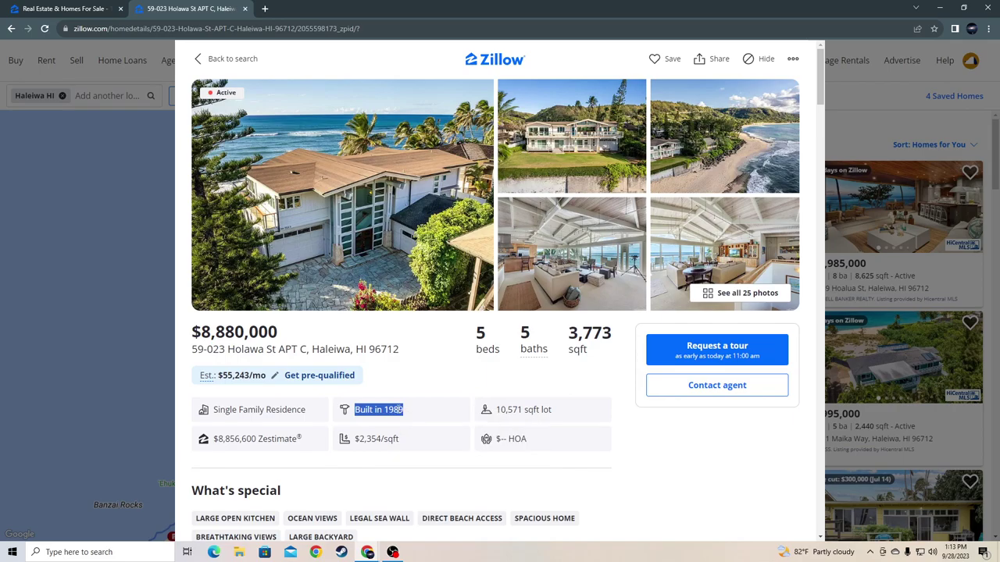
{"action": "left_click", "coordinate": [433, 400]}
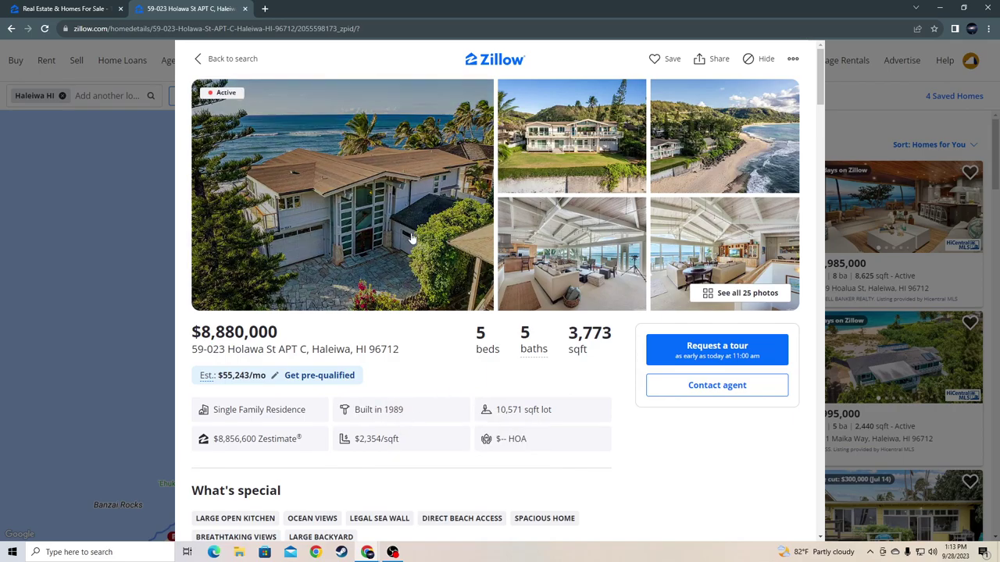
Step: Reopen the photo gallery, then go back to the listing and the Haleiwa results map
{"action": "left_click", "coordinate": [413, 236]}
{"action": "scroll", "coordinate": [491, 377], "scroll_direction": "down", "scroll_amount": 5}
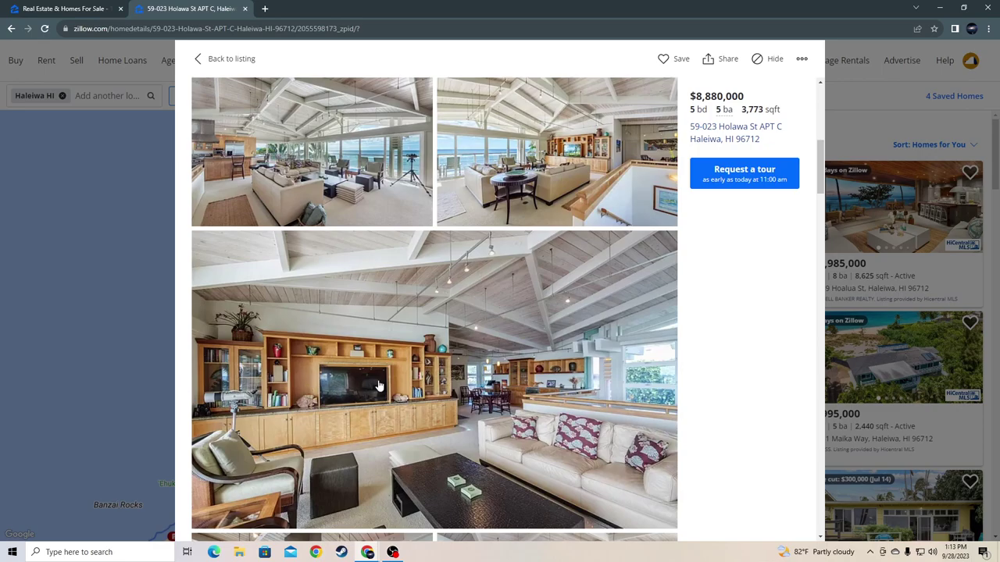
{"action": "scroll", "coordinate": [539, 367], "scroll_direction": "down", "scroll_amount": 4}
{"action": "scroll", "coordinate": [555, 369], "scroll_direction": "down", "scroll_amount": 2}
{"action": "scroll", "coordinate": [561, 371], "scroll_direction": "down", "scroll_amount": 4}
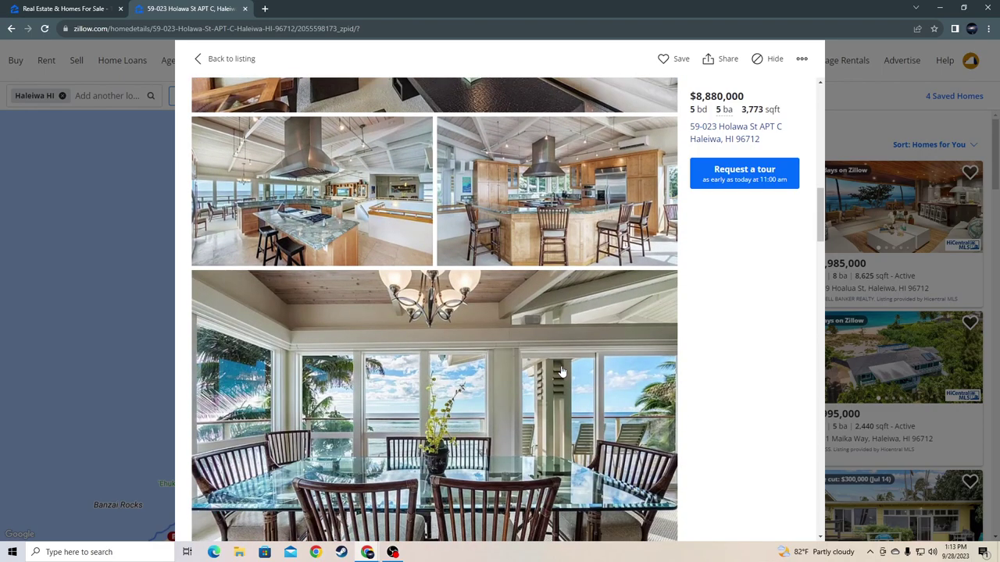
{"action": "scroll", "coordinate": [560, 371], "scroll_direction": "up", "scroll_amount": 5}
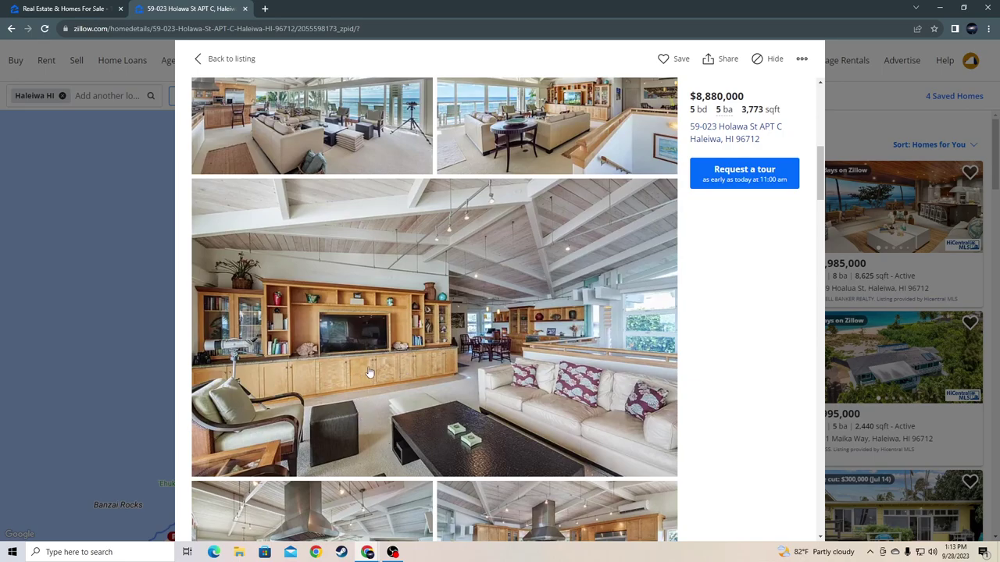
{"action": "scroll", "coordinate": [297, 359], "scroll_direction": "down", "scroll_amount": 5}
{"action": "scroll", "coordinate": [328, 356], "scroll_direction": "down", "scroll_amount": 3}
{"action": "scroll", "coordinate": [352, 352], "scroll_direction": "down", "scroll_amount": 5}
{"action": "scroll", "coordinate": [376, 346], "scroll_direction": "down", "scroll_amount": 4}
{"action": "scroll", "coordinate": [376, 346], "scroll_direction": "down", "scroll_amount": 4}
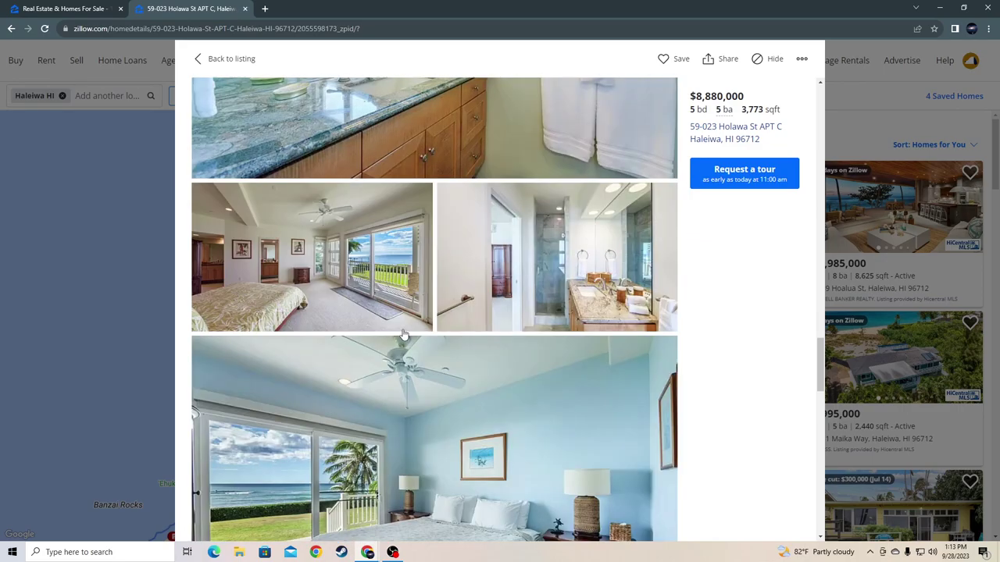
{"action": "scroll", "coordinate": [438, 328], "scroll_direction": "down", "scroll_amount": 5}
{"action": "left_click", "coordinate": [226, 59]}
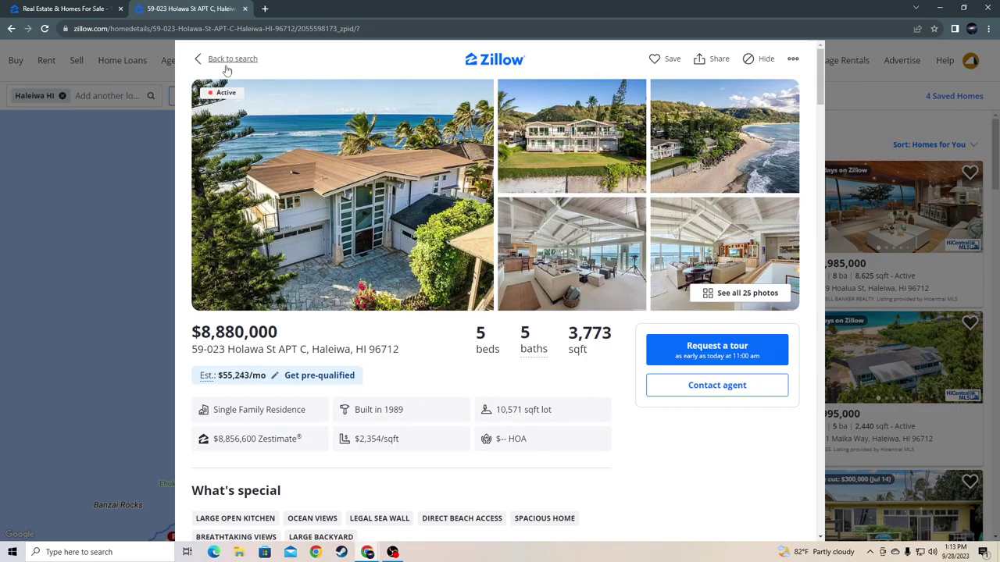
{"action": "left_click", "coordinate": [216, 61]}
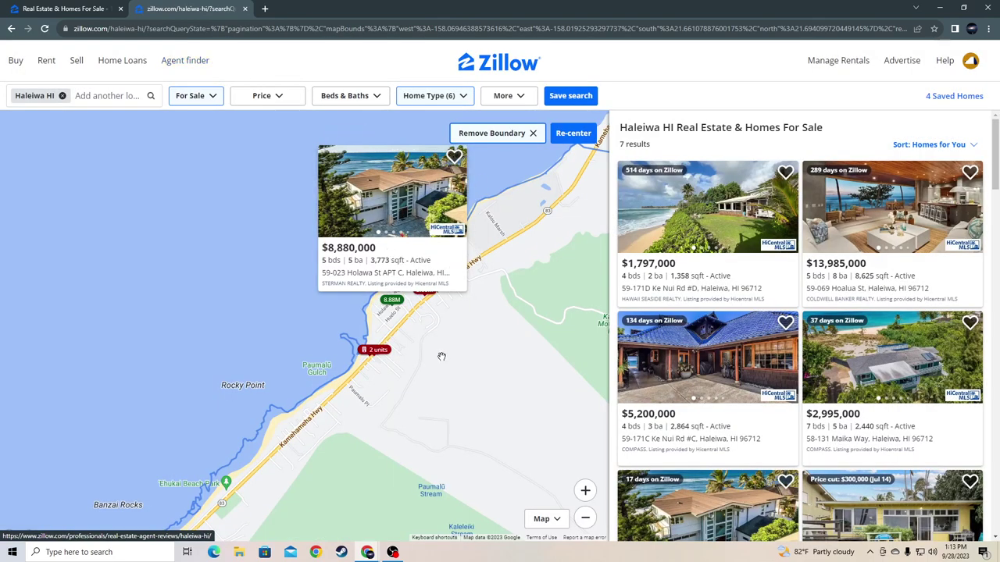
{"action": "left_click_drag", "start_coordinate": [418, 336], "coordinate": [369, 372]}
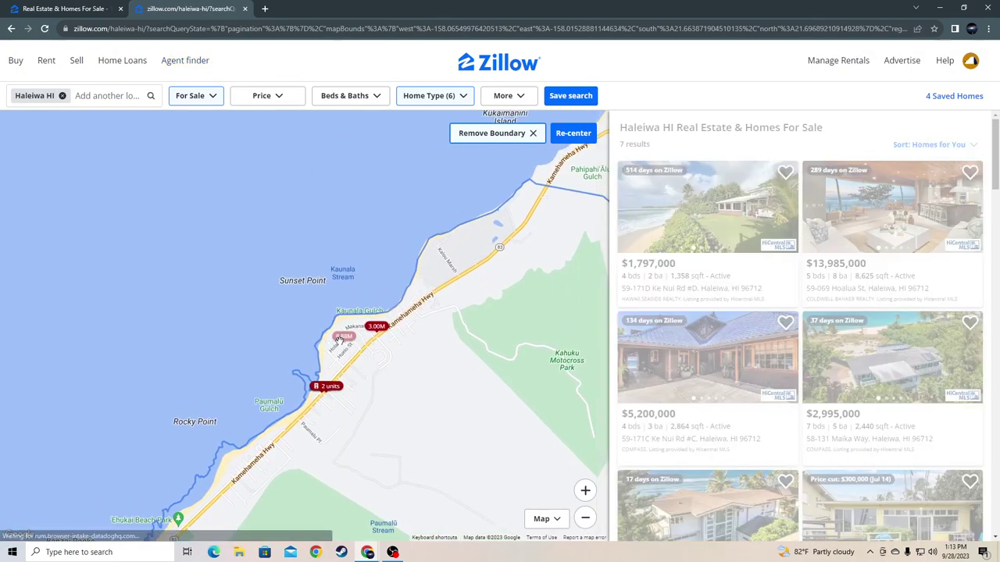
{"action": "left_click", "coordinate": [342, 338]}
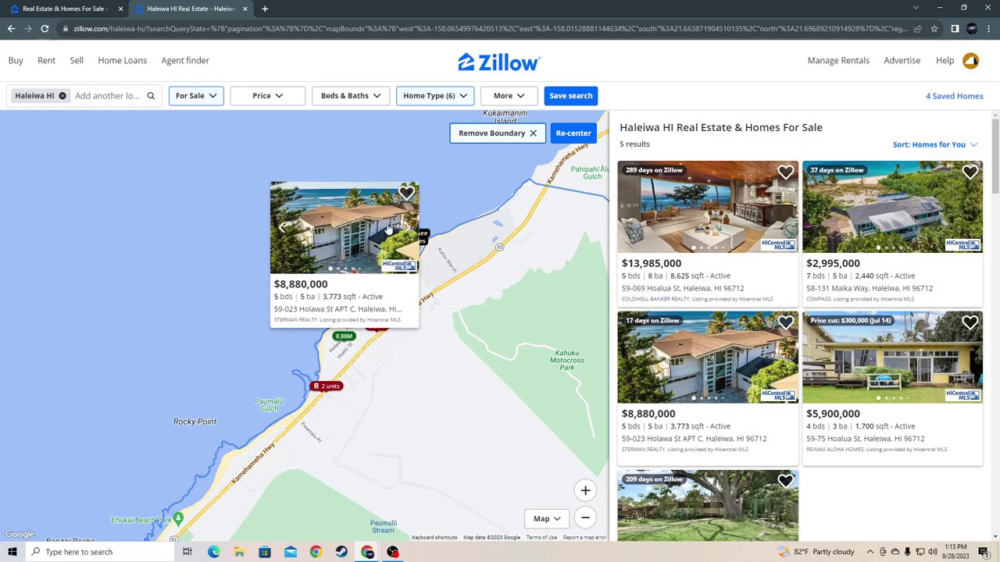
{"action": "left_click", "coordinate": [377, 326]}
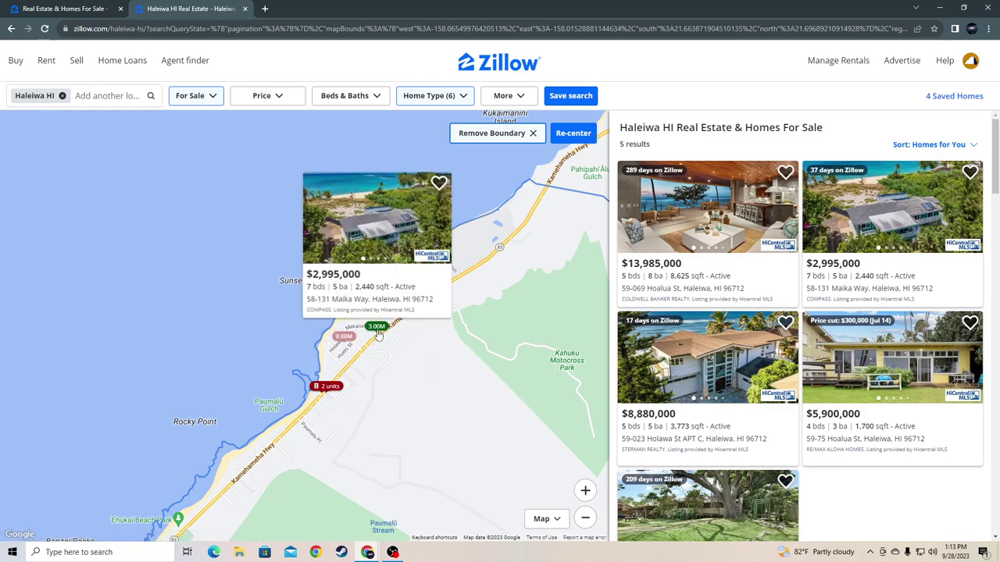
{"action": "left_click", "coordinate": [376, 218]}
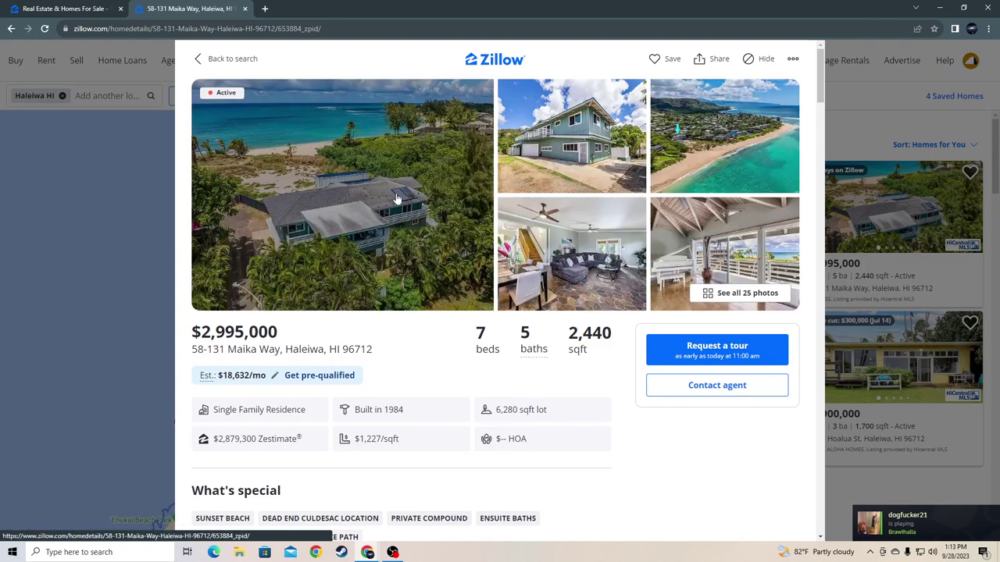
Step: Open the Maika Way photo gallery and enlarge the ocean-view bedroom photo, 6 of 25
{"action": "left_click", "coordinate": [402, 193]}
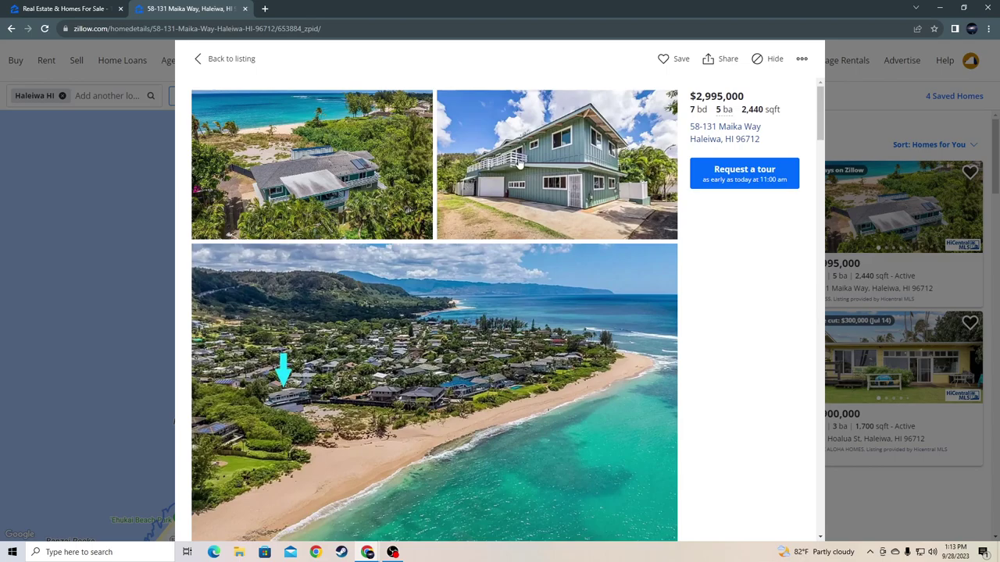
{"action": "scroll", "coordinate": [406, 251], "scroll_direction": "down", "scroll_amount": 4}
{"action": "scroll", "coordinate": [406, 251], "scroll_direction": "down", "scroll_amount": 3}
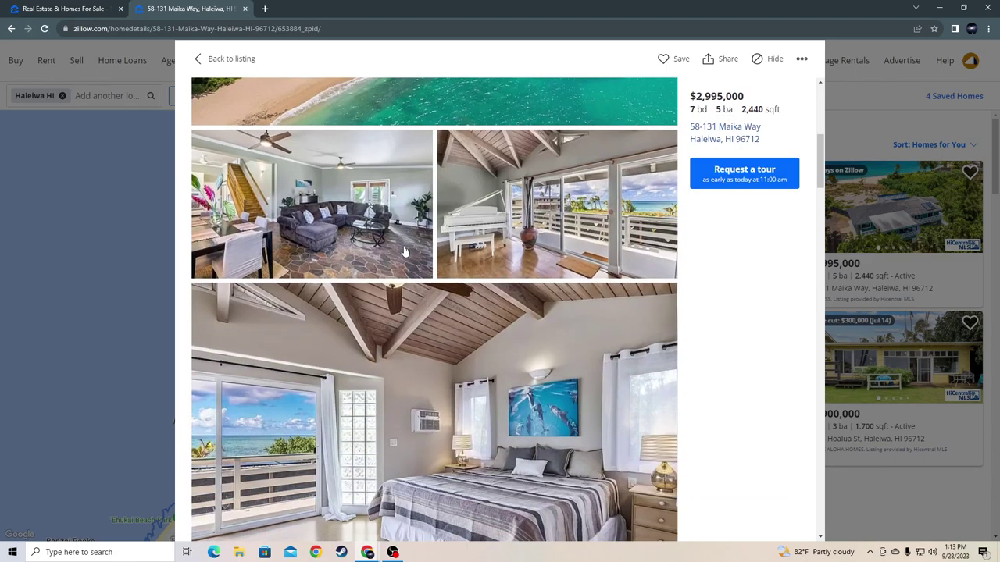
{"action": "scroll", "coordinate": [405, 251], "scroll_direction": "down", "scroll_amount": 2}
{"action": "left_click", "coordinate": [481, 328]}
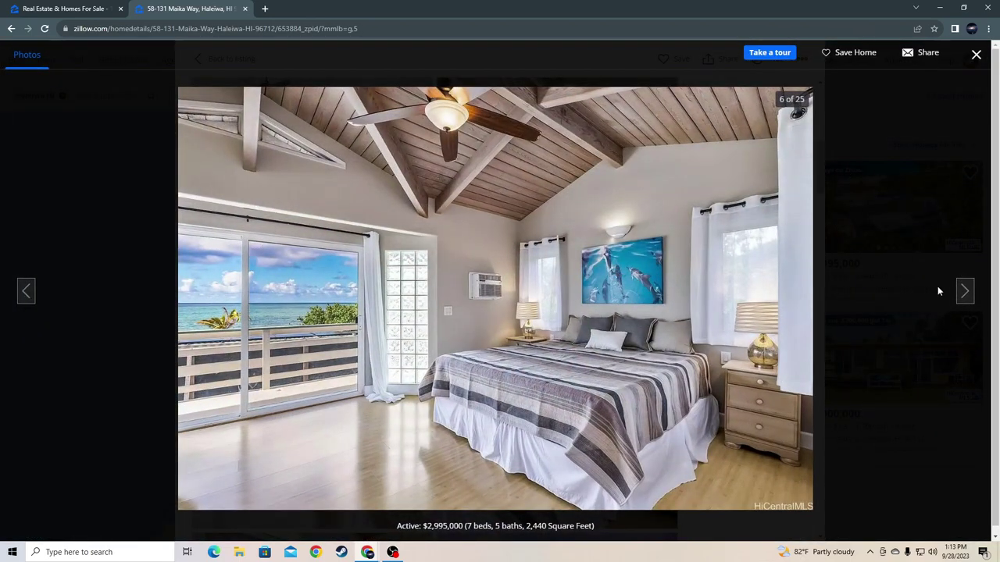
Step: Page forward one by one through the next Maika Way photos in the full-screen viewer
{"action": "left_click", "coordinate": [964, 290]}
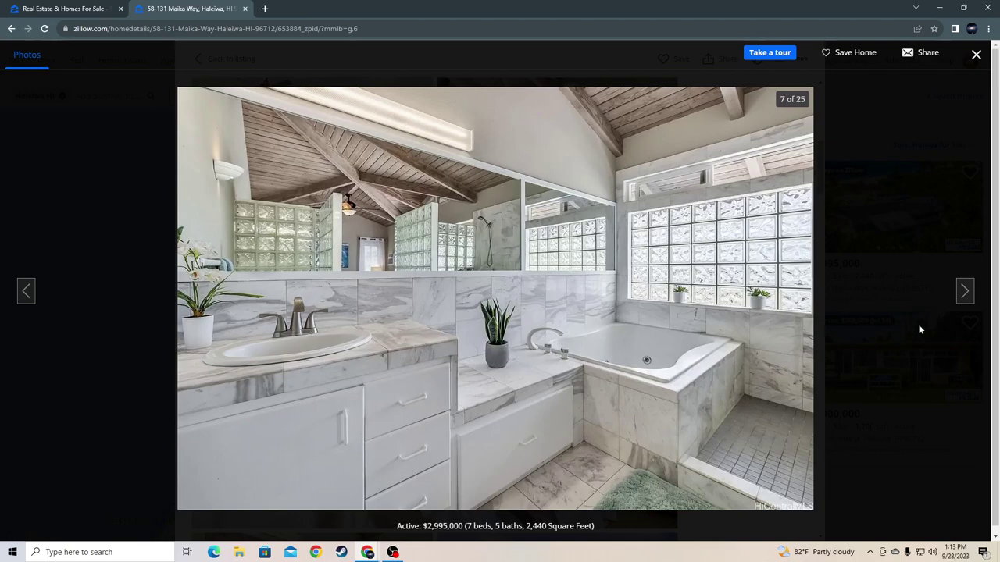
{"action": "left_click", "coordinate": [967, 295]}
{"action": "left_click", "coordinate": [968, 295]}
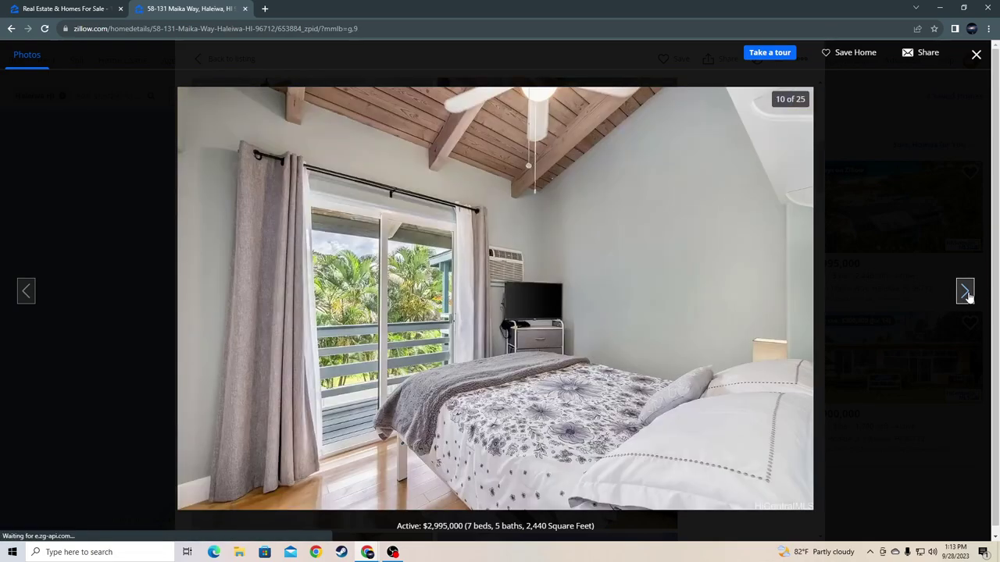
{"action": "left_click", "coordinate": [967, 295]}
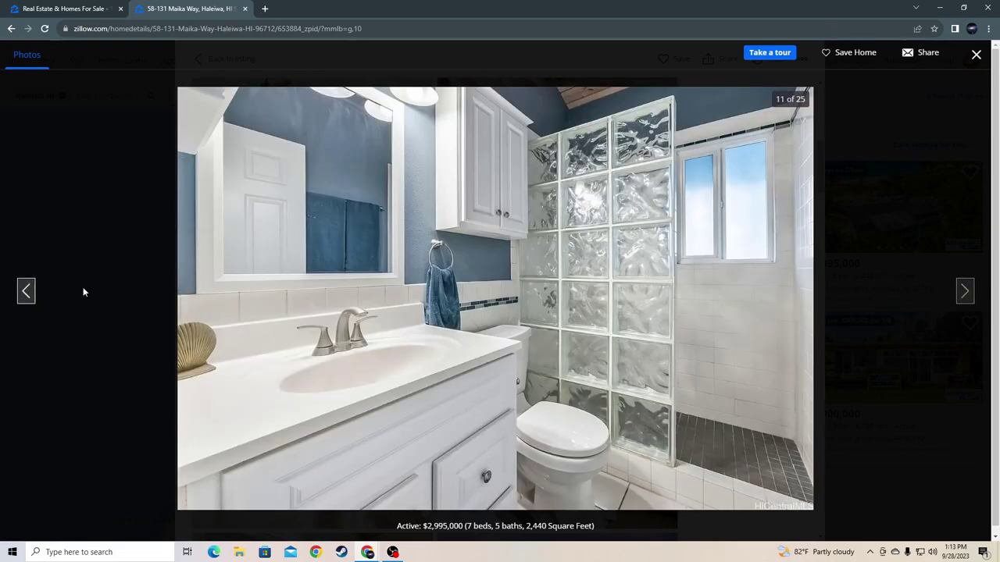
{"action": "left_click", "coordinate": [966, 291]}
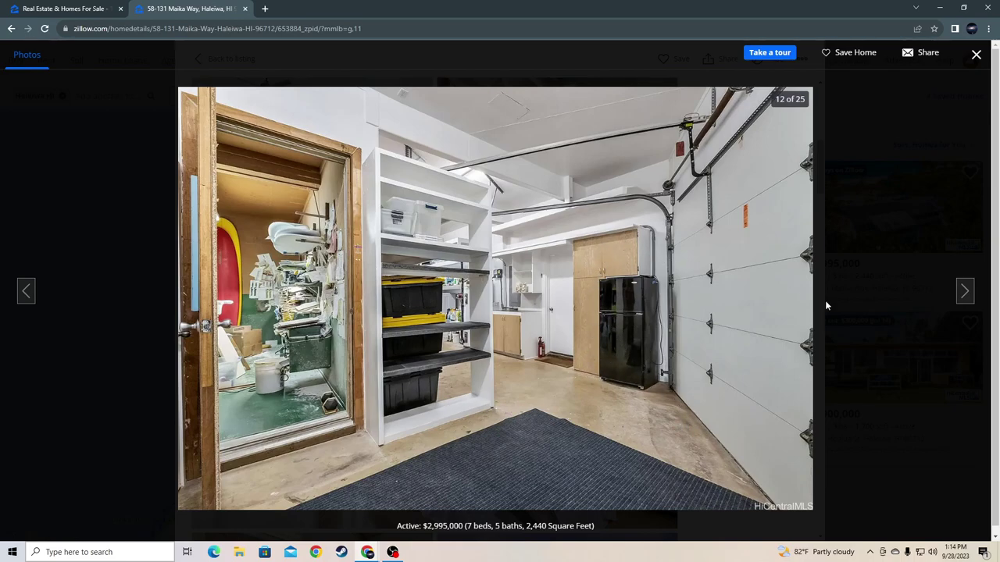
{"action": "left_click", "coordinate": [964, 291]}
{"action": "left_click", "coordinate": [963, 291]}
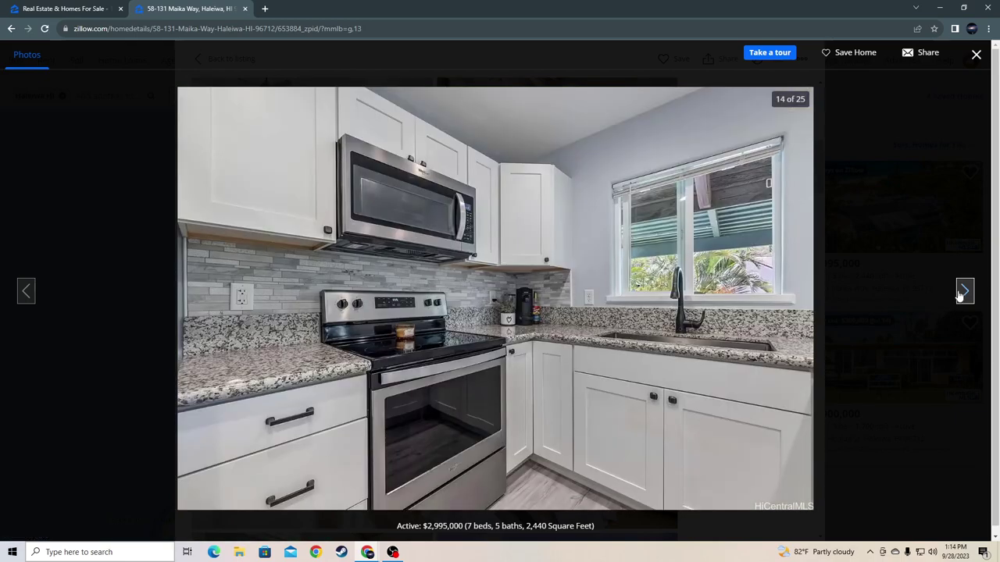
{"action": "left_click", "coordinate": [963, 291]}
{"action": "left_click", "coordinate": [961, 295]}
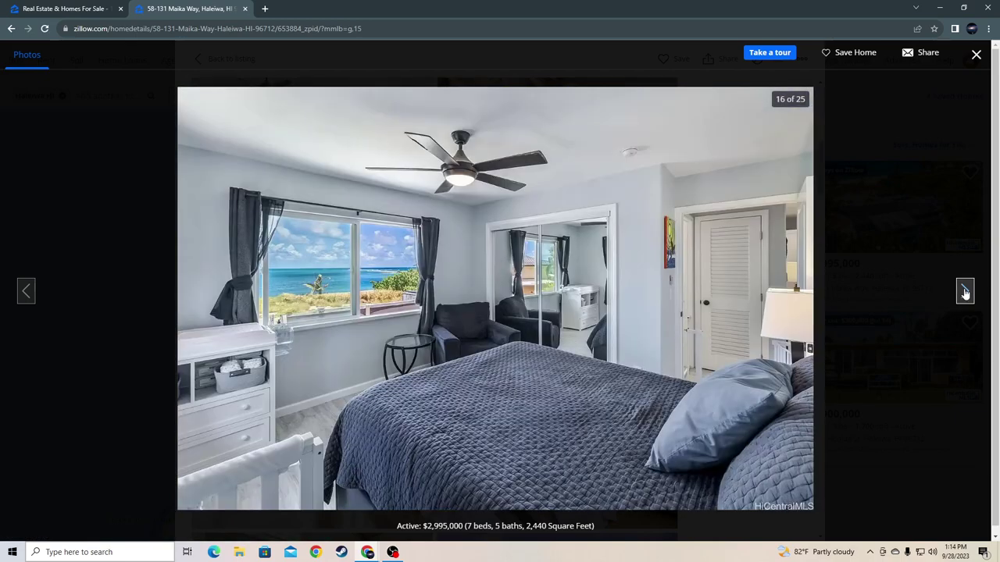
{"action": "left_click", "coordinate": [966, 293]}
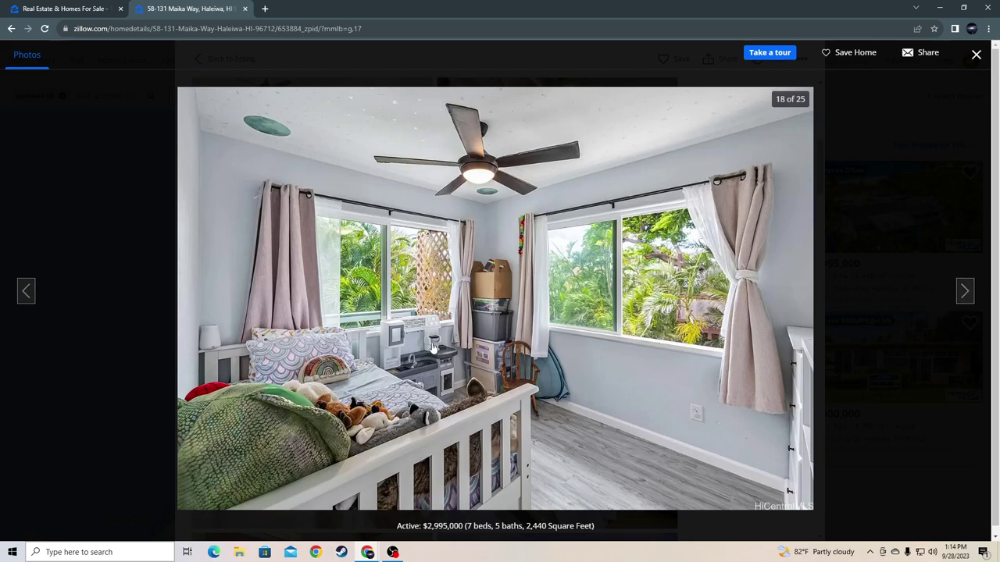
{"action": "left_click", "coordinate": [964, 291]}
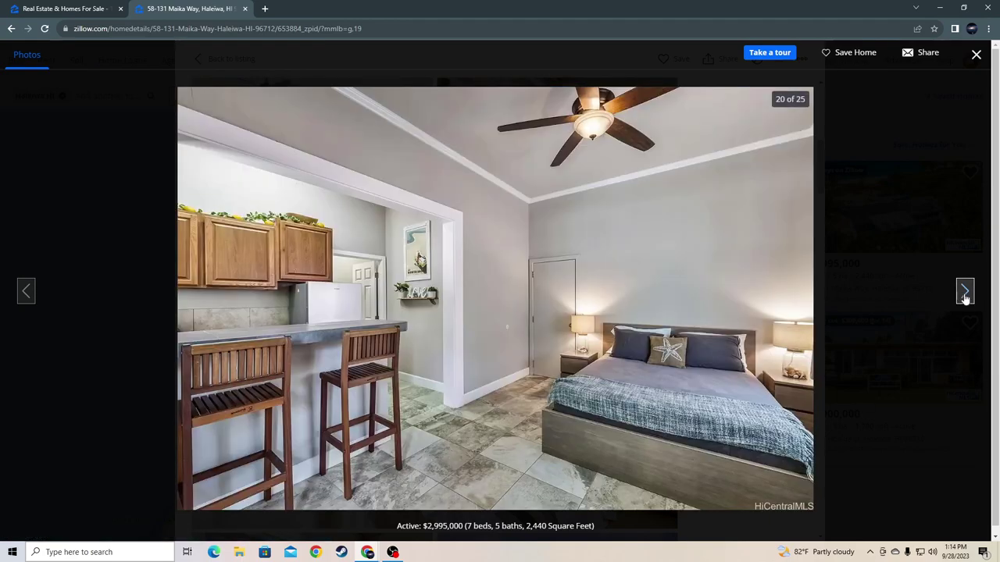
{"action": "left_click", "coordinate": [965, 296]}
{"action": "left_click", "coordinate": [965, 296]}
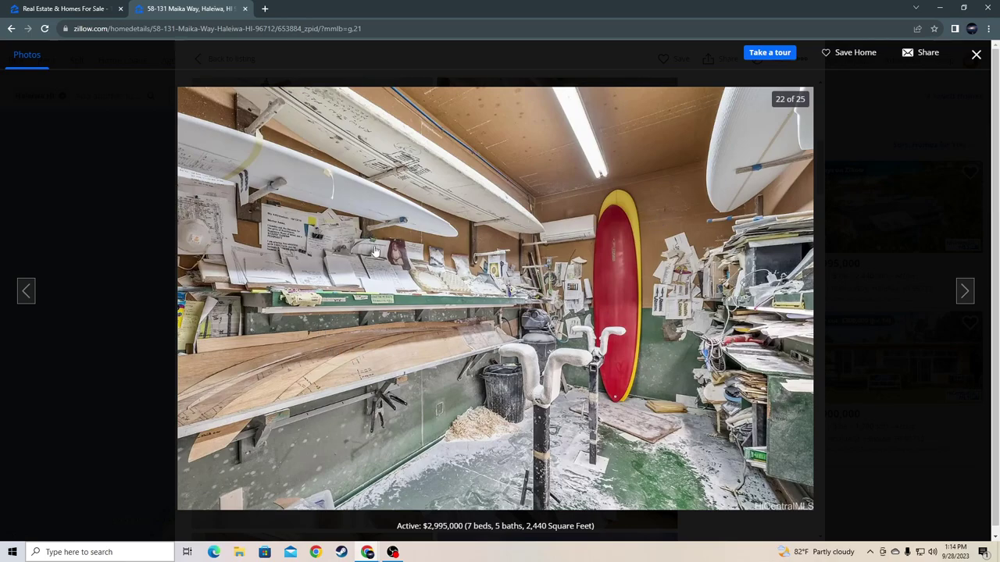
Step: Advance to the aerial view, step back to it once, then page on to photo 24
{"action": "left_click", "coordinate": [963, 293]}
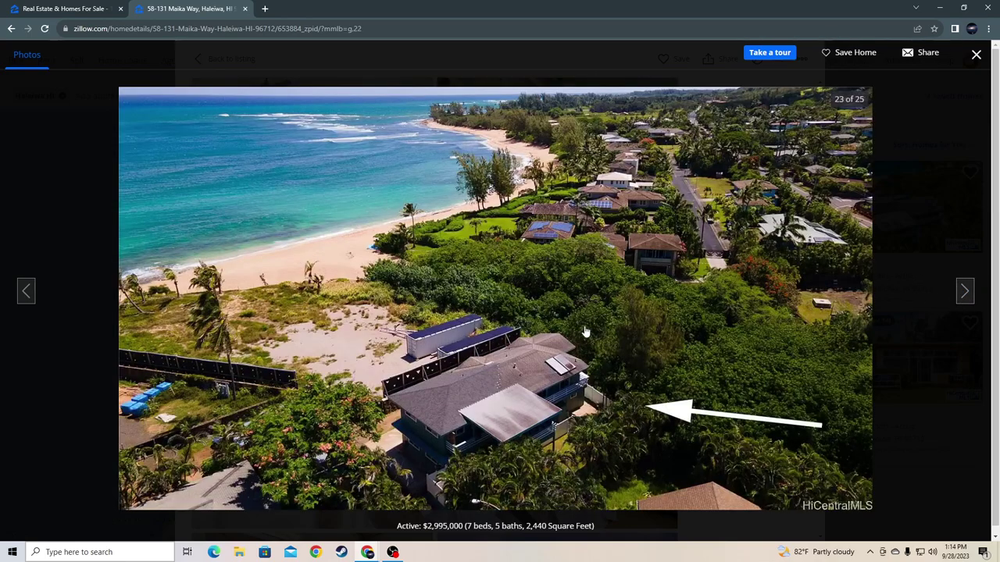
{"action": "left_click", "coordinate": [964, 291]}
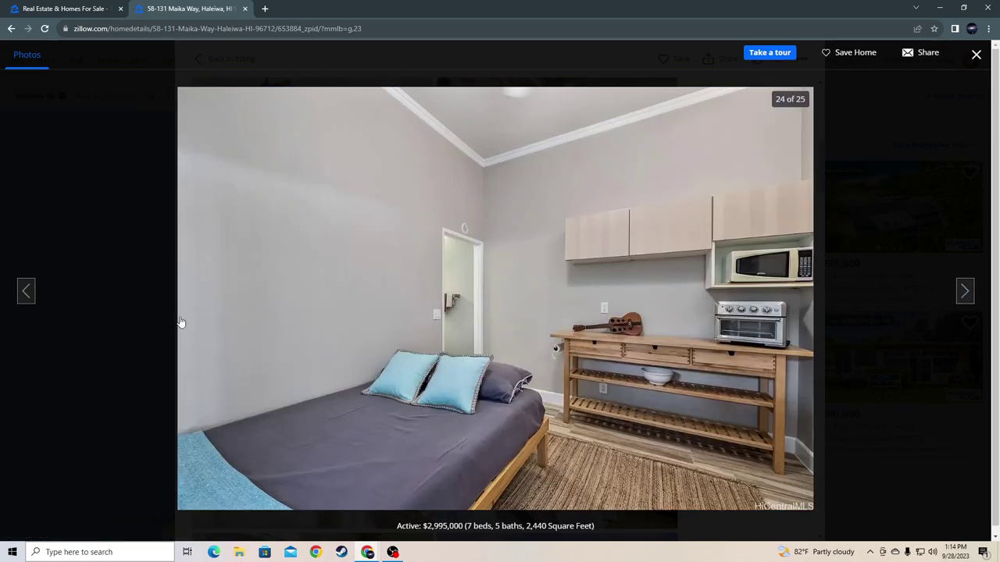
{"action": "left_click", "coordinate": [26, 291]}
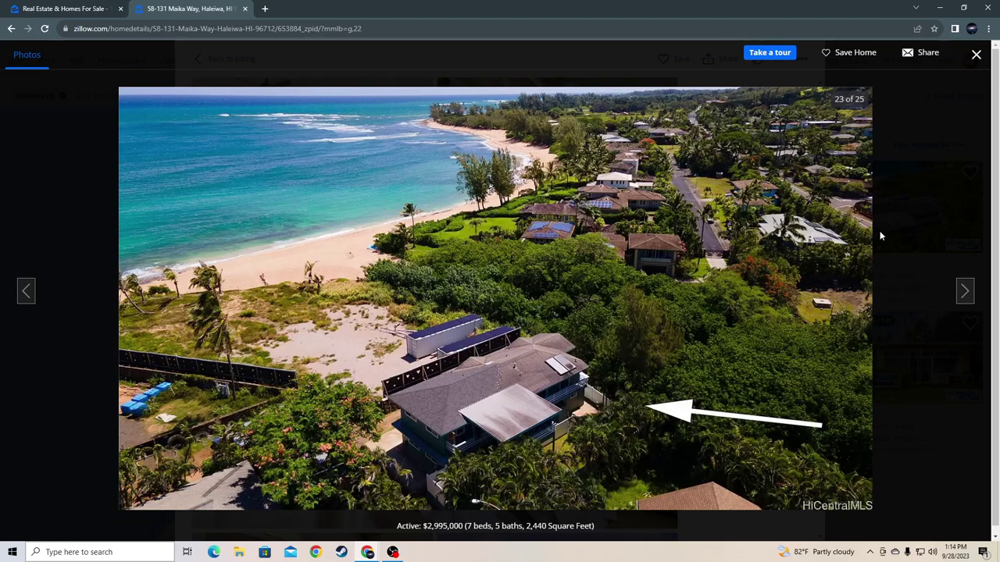
{"action": "left_click", "coordinate": [965, 290]}
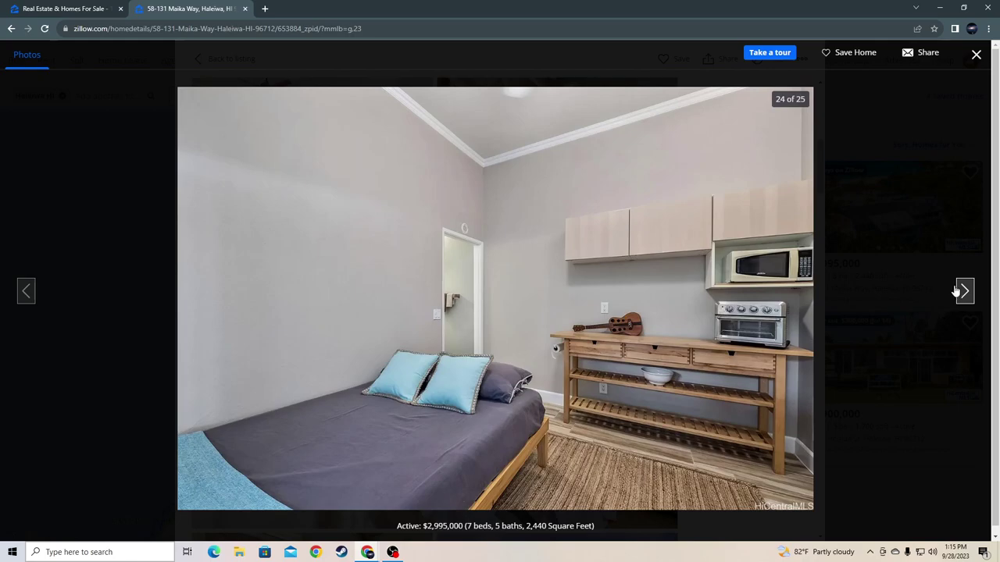
{"action": "left_click", "coordinate": [965, 290]}
Step: Close the Maika Way photos, return to the results map, and pan north toward Kawela Bay
{"action": "left_click", "coordinate": [975, 53]}
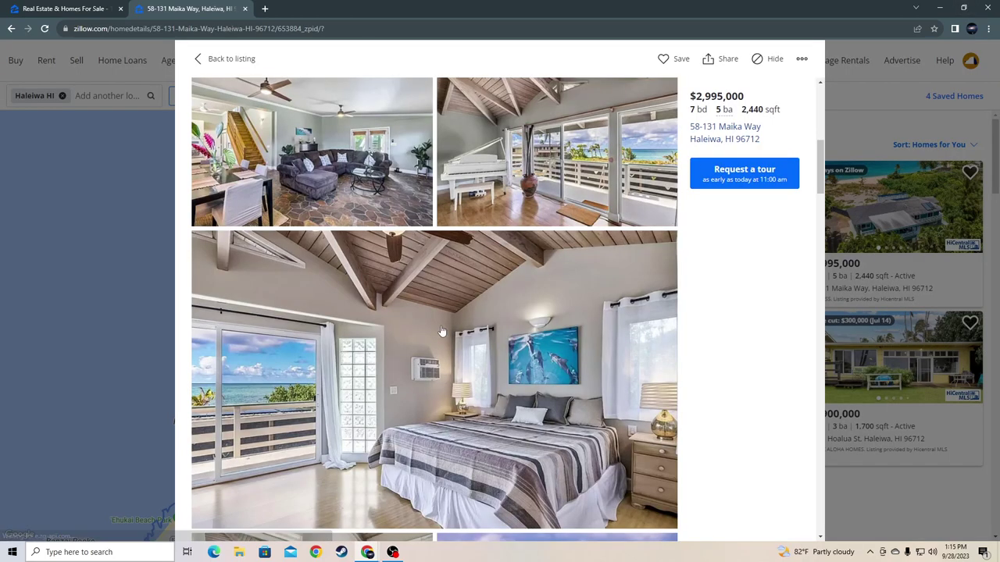
{"action": "left_click", "coordinate": [227, 58]}
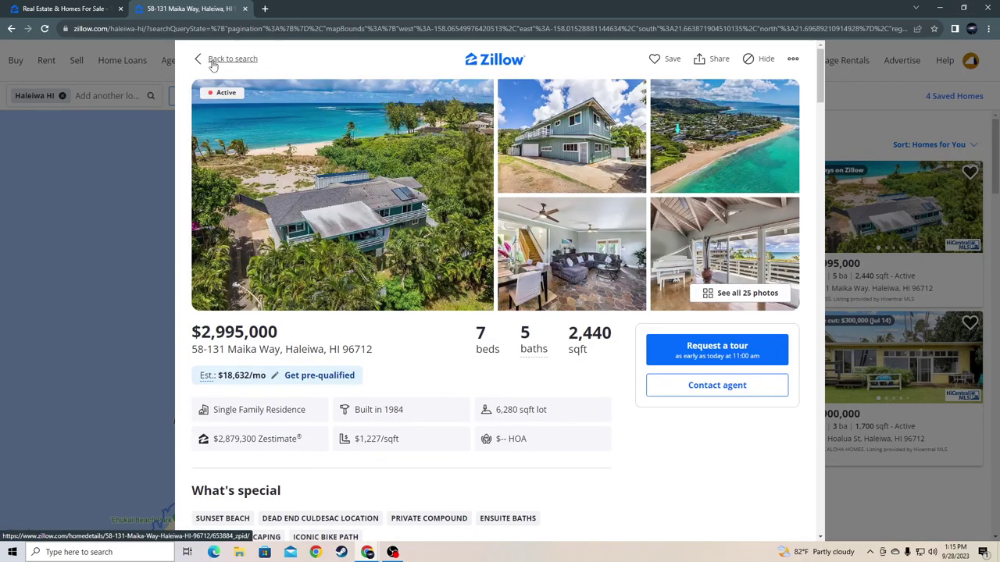
{"action": "left_click", "coordinate": [226, 59]}
{"action": "scroll", "coordinate": [434, 277], "scroll_direction": "down", "scroll_amount": 3}
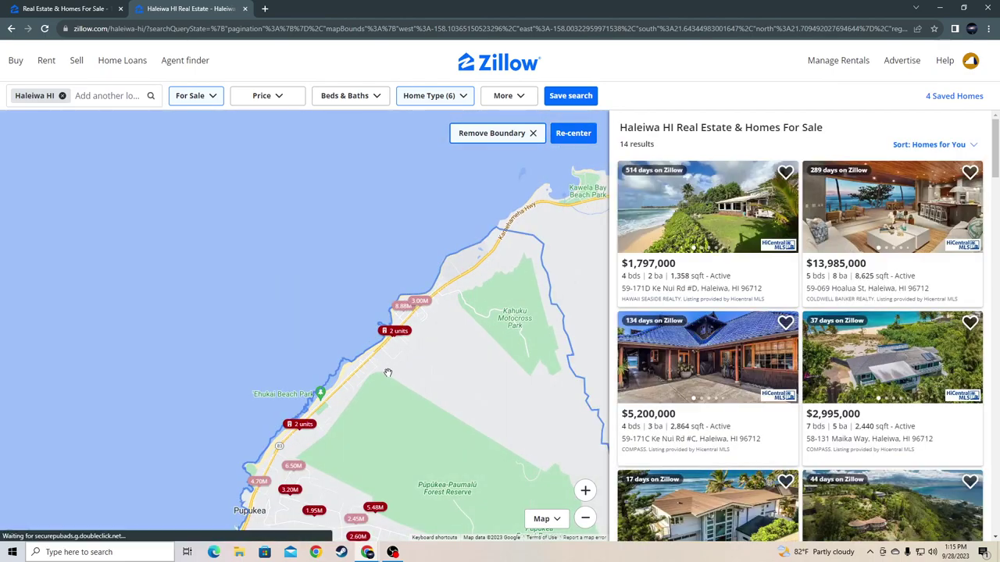
{"action": "scroll", "coordinate": [514, 264], "scroll_direction": "up", "scroll_amount": 1}
{"action": "scroll", "coordinate": [514, 264], "scroll_direction": "up", "scroll_amount": 2}
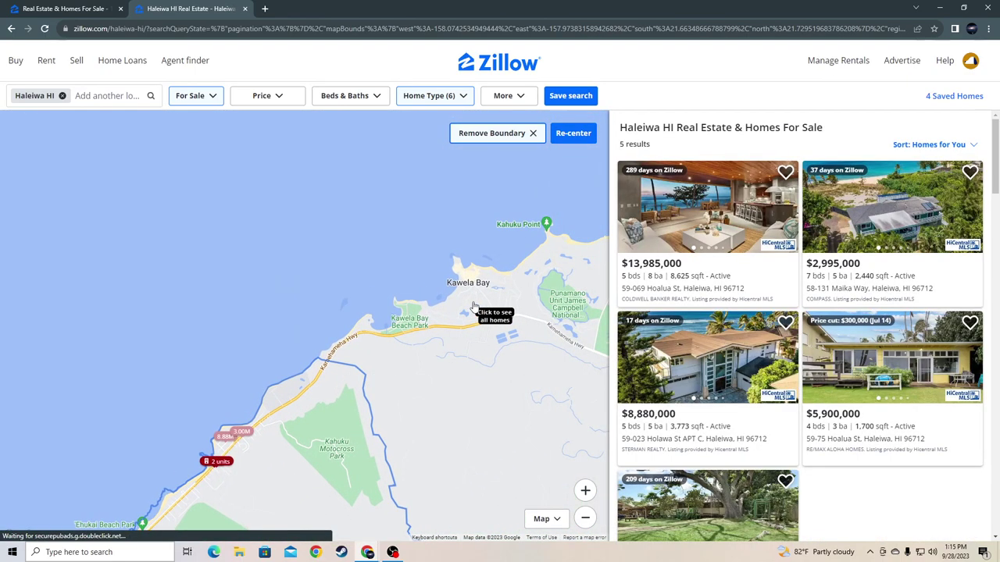
{"action": "scroll", "coordinate": [468, 303], "scroll_direction": "down", "scroll_amount": 2}
{"action": "scroll", "coordinate": [349, 320], "scroll_direction": "up", "scroll_amount": 3}
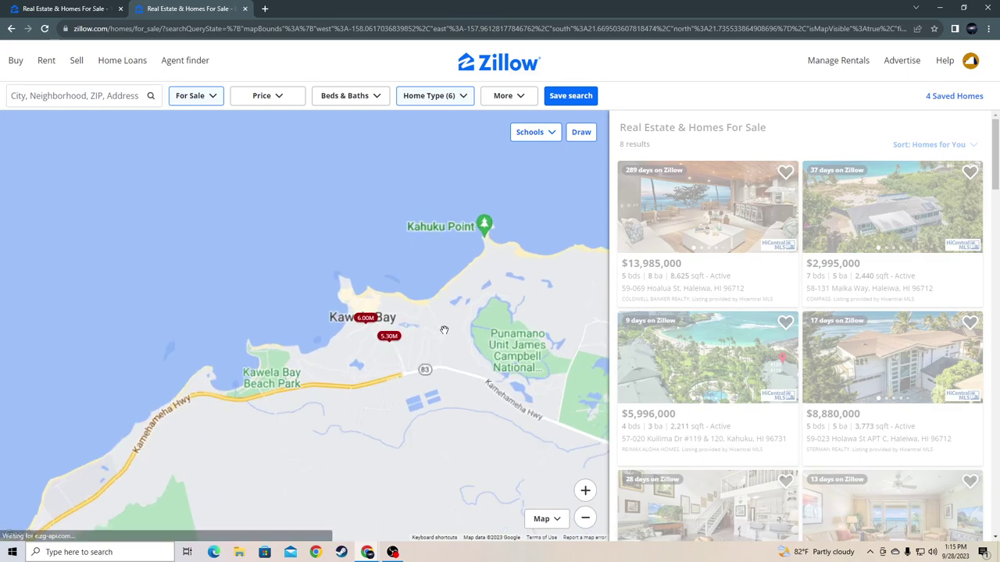
{"action": "scroll", "coordinate": [348, 320], "scroll_direction": "up", "scroll_amount": 2}
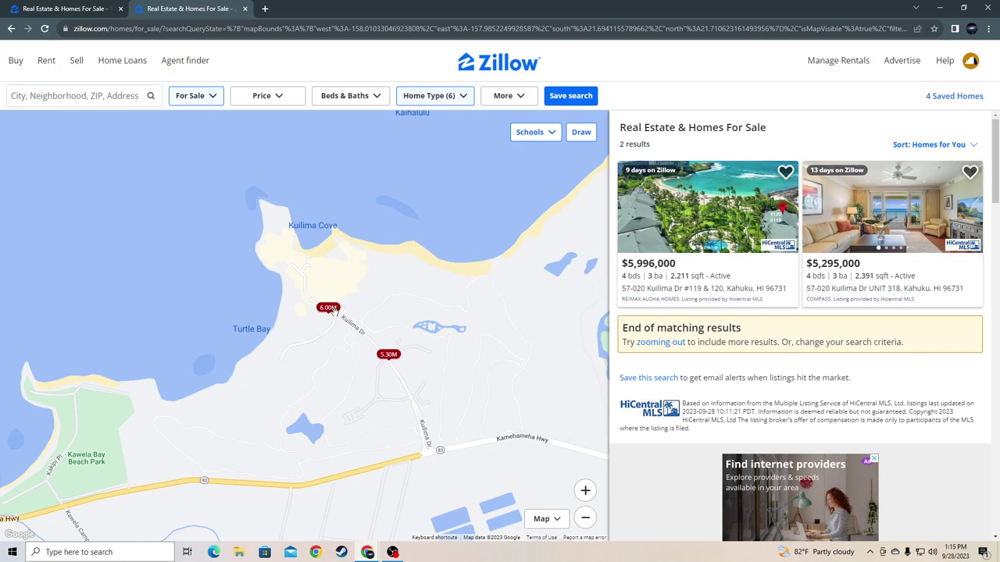
{"action": "scroll", "coordinate": [334, 312], "scroll_direction": "down", "scroll_amount": 2}
{"action": "scroll", "coordinate": [334, 312], "scroll_direction": "down", "scroll_amount": 2}
{"action": "scroll", "coordinate": [351, 324], "scroll_direction": "down", "scroll_amount": 2}
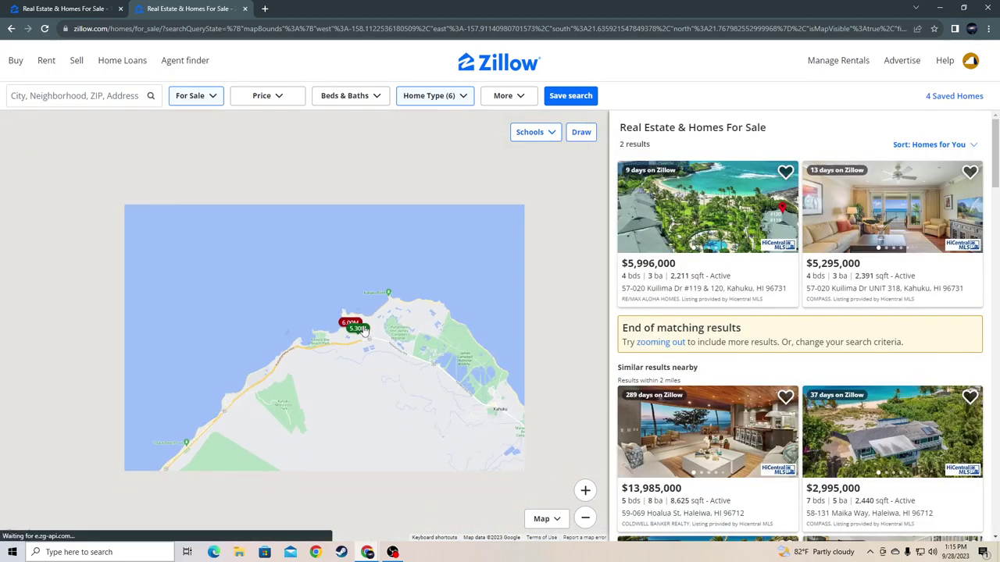
{"action": "scroll", "coordinate": [363, 328], "scroll_direction": "down", "scroll_amount": 2}
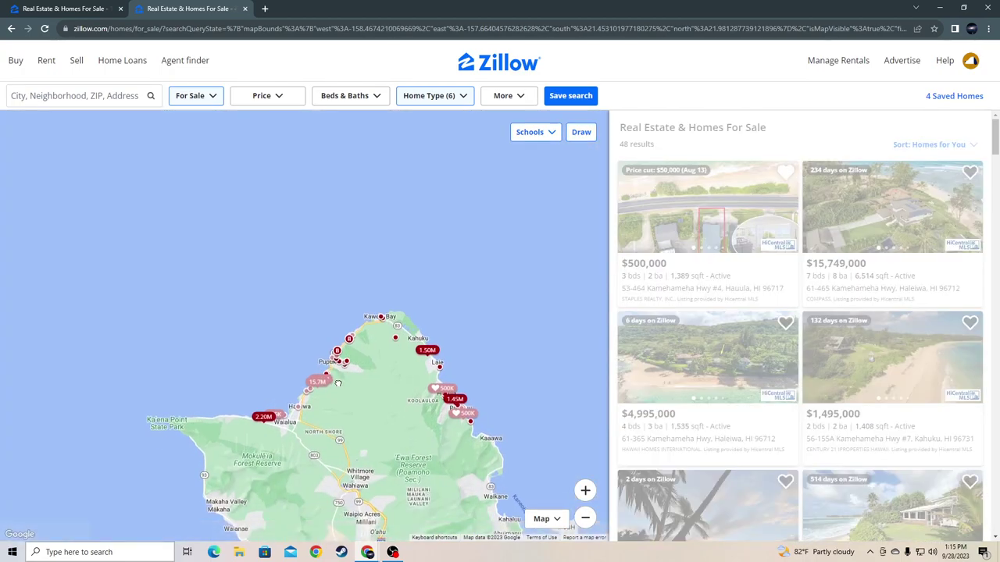
{"action": "scroll", "coordinate": [337, 386], "scroll_direction": "up", "scroll_amount": 3}
{"action": "scroll", "coordinate": [342, 385], "scroll_direction": "up", "scroll_amount": 1}
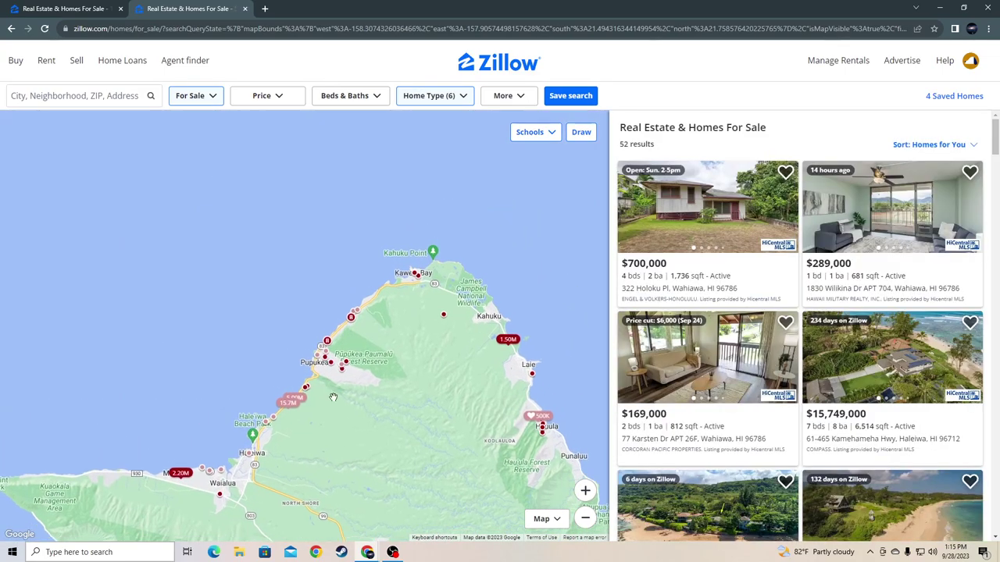
{"action": "scroll", "coordinate": [342, 385], "scroll_direction": "up", "scroll_amount": 2}
{"action": "scroll", "coordinate": [254, 444], "scroll_direction": "up", "scroll_amount": 2}
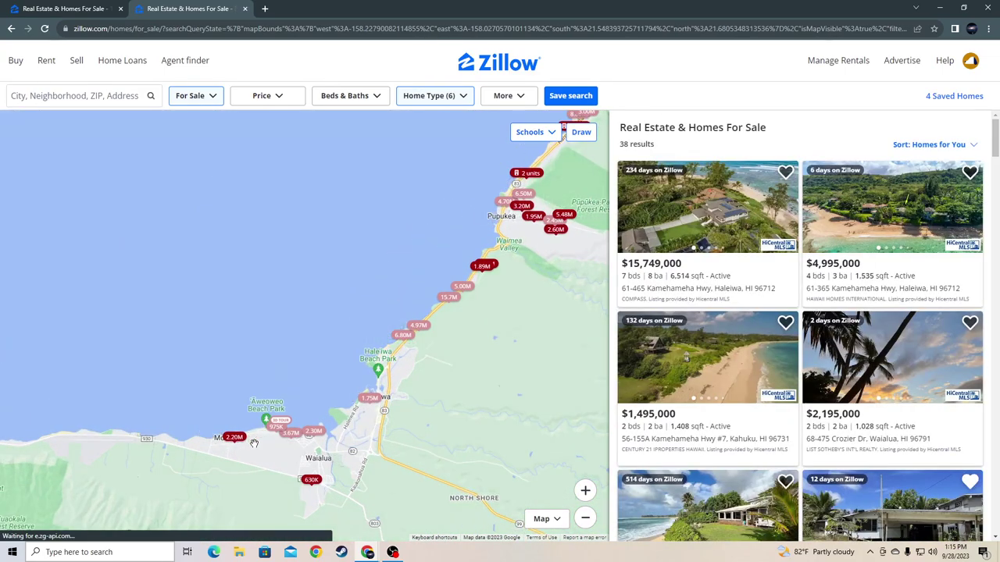
{"action": "left_click_drag", "start_coordinate": [469, 235], "coordinate": [242, 437]}
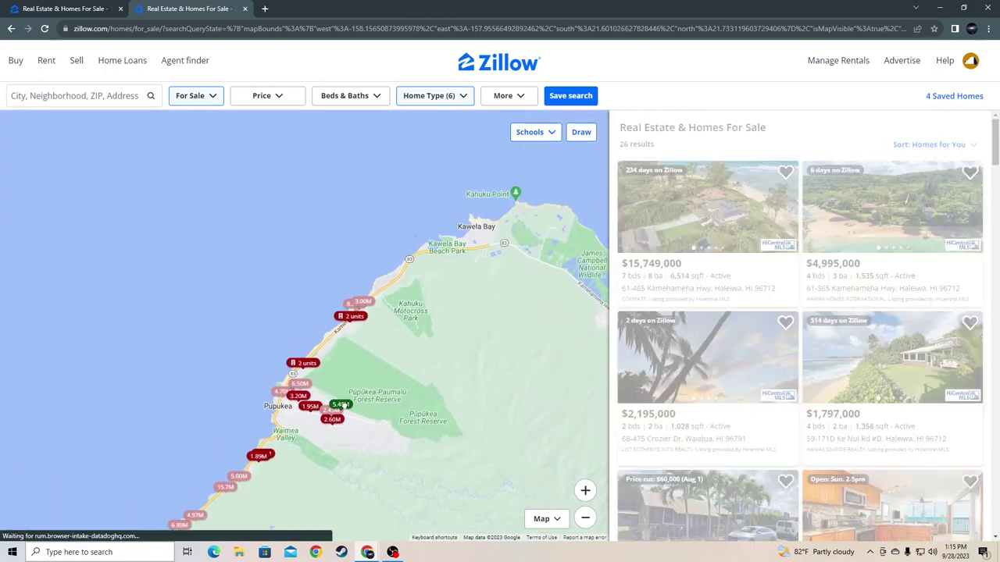
{"action": "scroll", "coordinate": [368, 338], "scroll_direction": "up", "scroll_amount": 2}
{"action": "scroll", "coordinate": [367, 338], "scroll_direction": "up", "scroll_amount": 1}
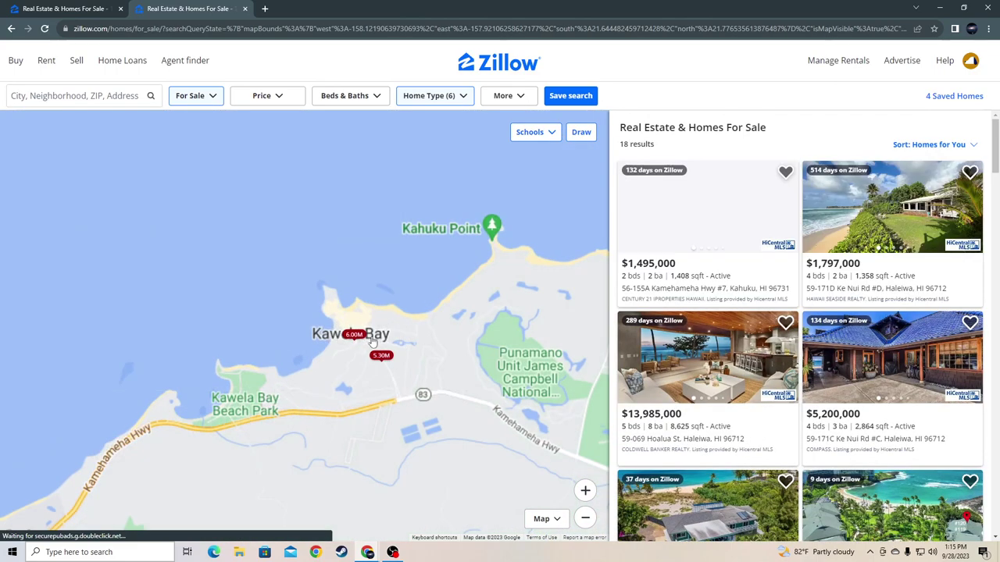
{"action": "scroll", "coordinate": [371, 340], "scroll_direction": "down", "scroll_amount": 2}
Step: Open the $5,996,000 Kuilima Dr #119 & 120 listing and highlight its monthly HOA fee
{"action": "left_click", "coordinate": [383, 242]}
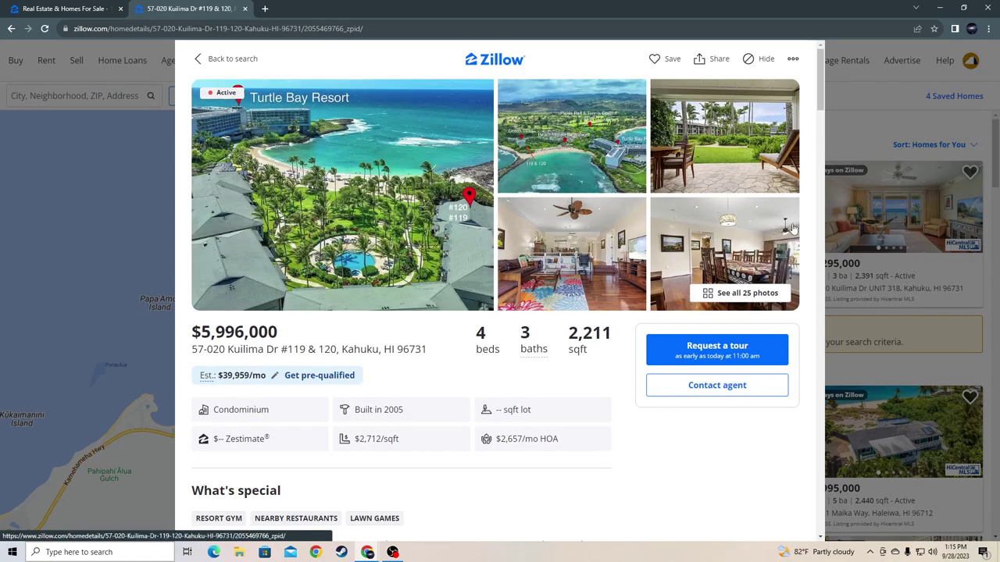
{"action": "left_click_drag", "start_coordinate": [498, 438], "coordinate": [558, 438]}
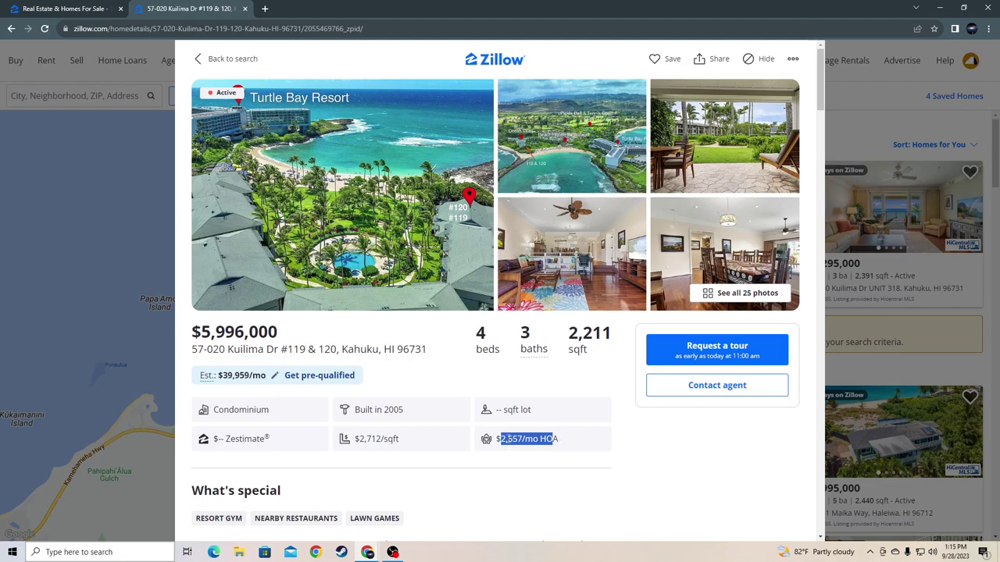
{"action": "left_click", "coordinate": [508, 439]}
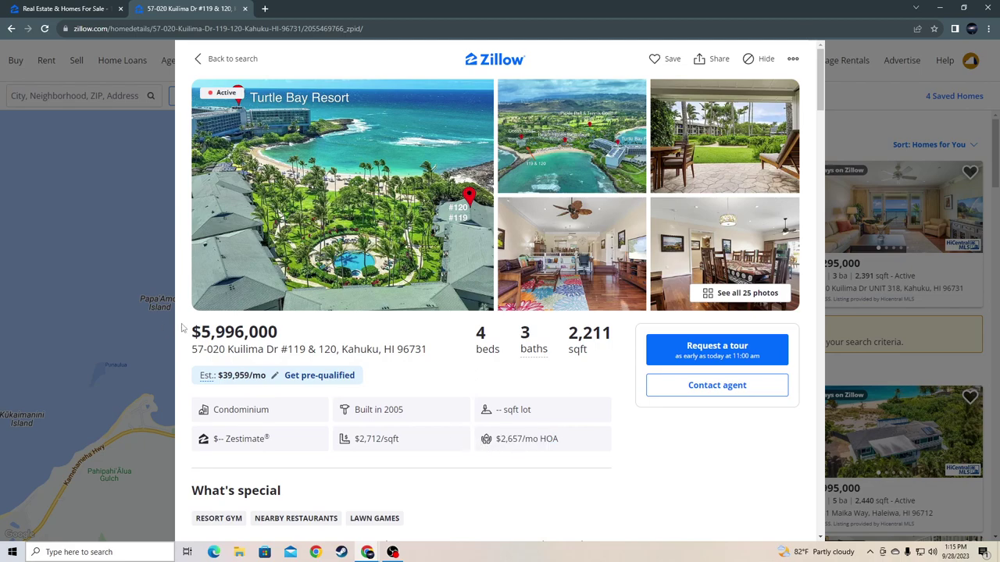
{"action": "scroll", "coordinate": [468, 312], "scroll_direction": "down", "scroll_amount": 5}
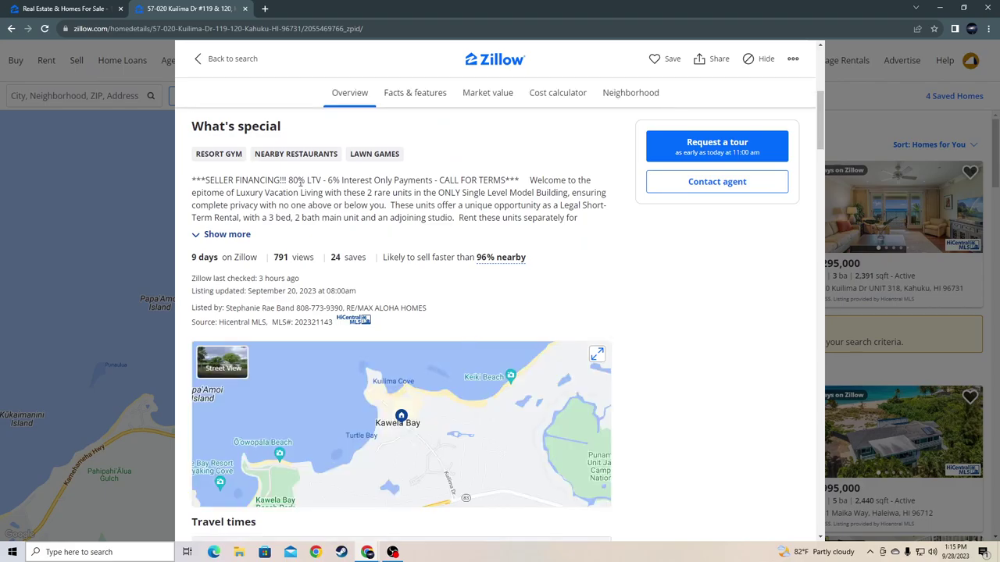
{"action": "scroll", "coordinate": [301, 181], "scroll_direction": "up", "scroll_amount": 6}
Step: View its photo gallery, return to the map, and preview the $5,295,000 unit
{"action": "left_click", "coordinate": [469, 195]}
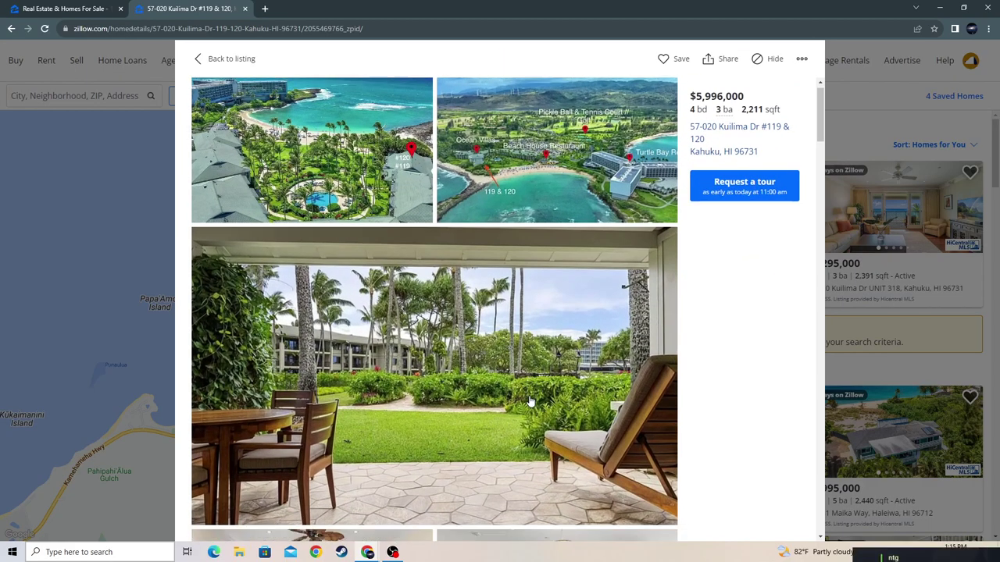
{"action": "scroll", "coordinate": [534, 400], "scroll_direction": "down", "scroll_amount": 10}
{"action": "scroll", "coordinate": [547, 391], "scroll_direction": "down", "scroll_amount": 5}
{"action": "scroll", "coordinate": [564, 389], "scroll_direction": "down", "scroll_amount": 3}
{"action": "scroll", "coordinate": [564, 388], "scroll_direction": "down", "scroll_amount": 5}
{"action": "scroll", "coordinate": [566, 385], "scroll_direction": "down", "scroll_amount": 5}
{"action": "scroll", "coordinate": [568, 381], "scroll_direction": "down", "scroll_amount": 4}
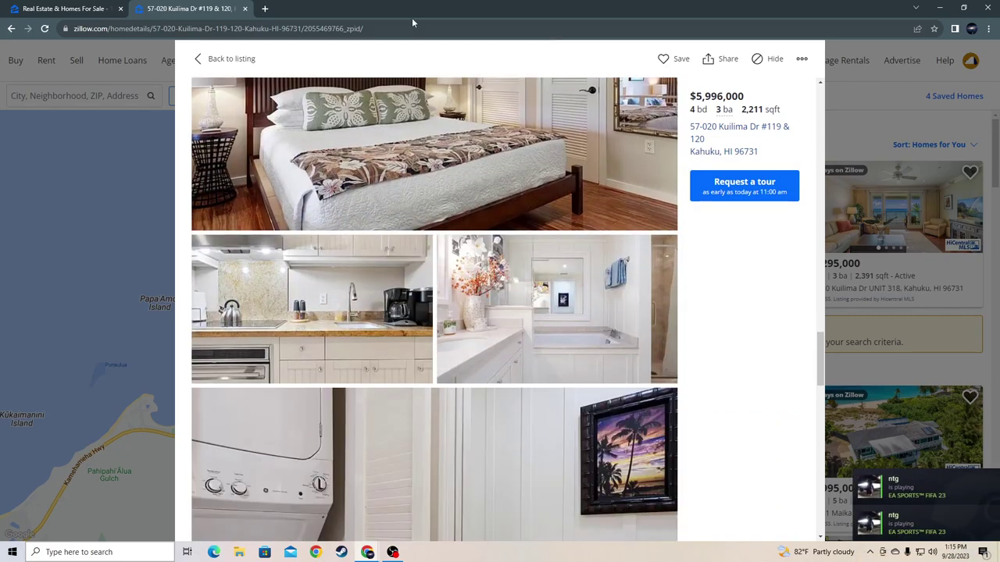
{"action": "left_click", "coordinate": [232, 58]}
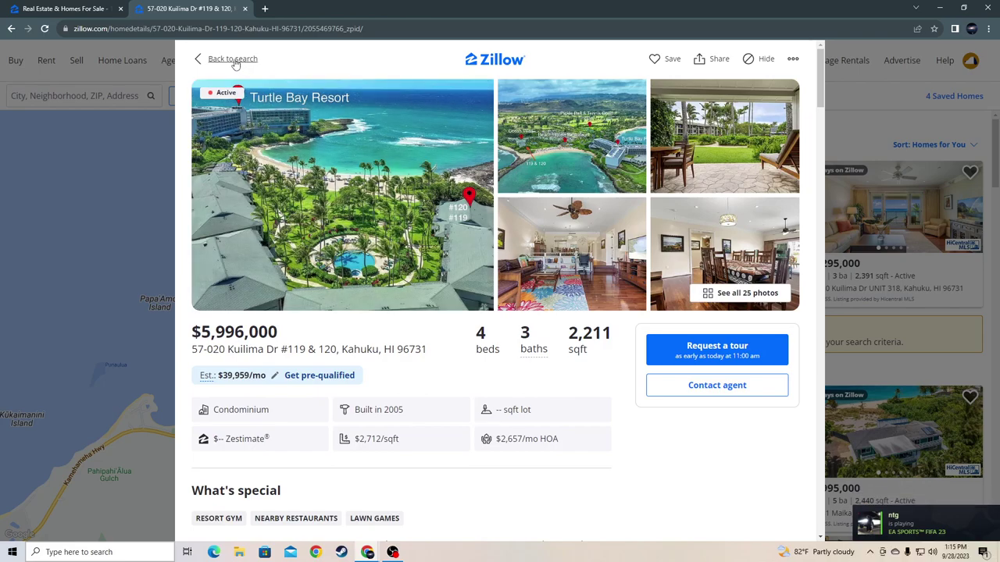
{"action": "left_click", "coordinate": [232, 59]}
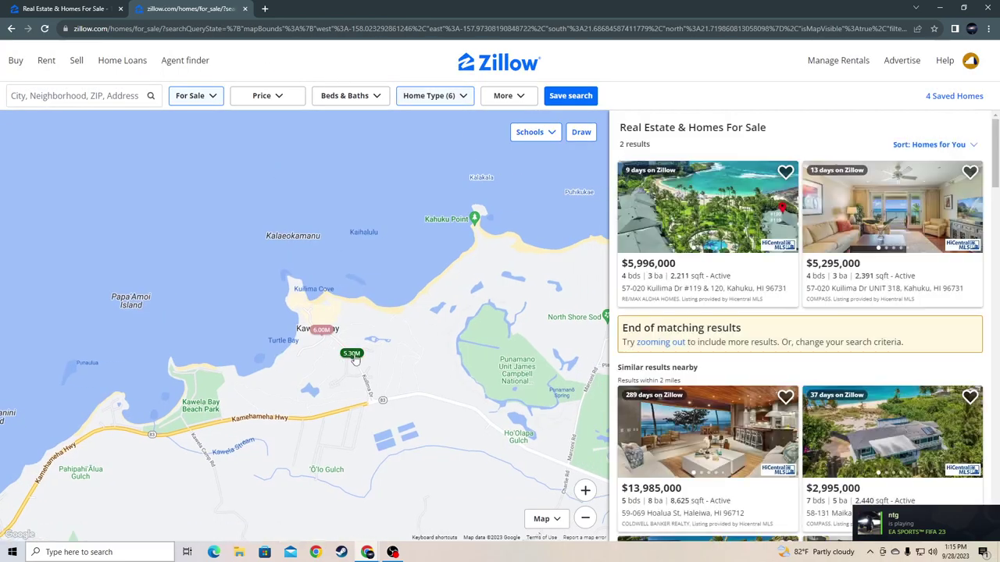
{"action": "left_click", "coordinate": [352, 354]}
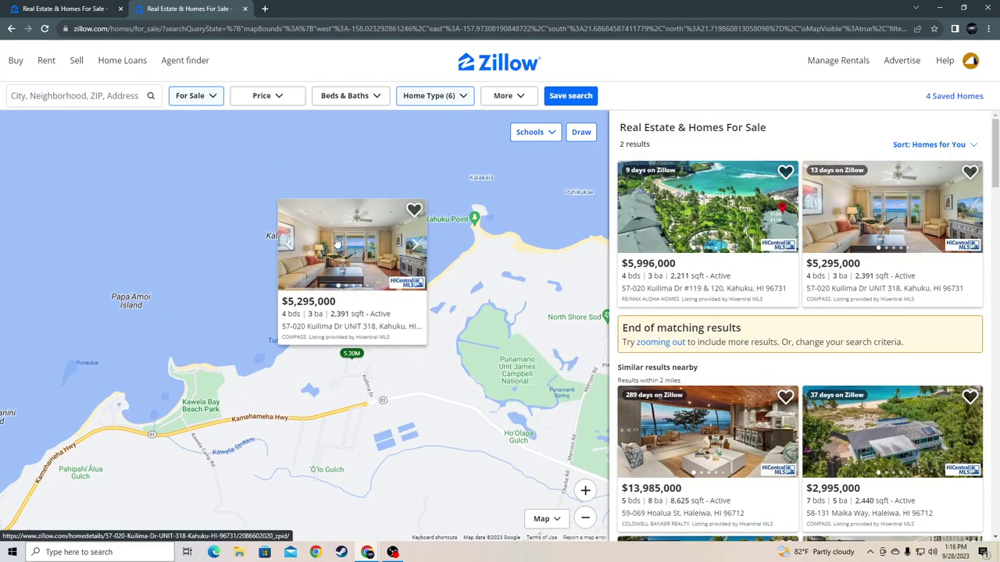
Step: Open the Kuilima Dr Unit 318 listing and highlight its $2,697/mo HOA fee
{"action": "left_click", "coordinate": [337, 243]}
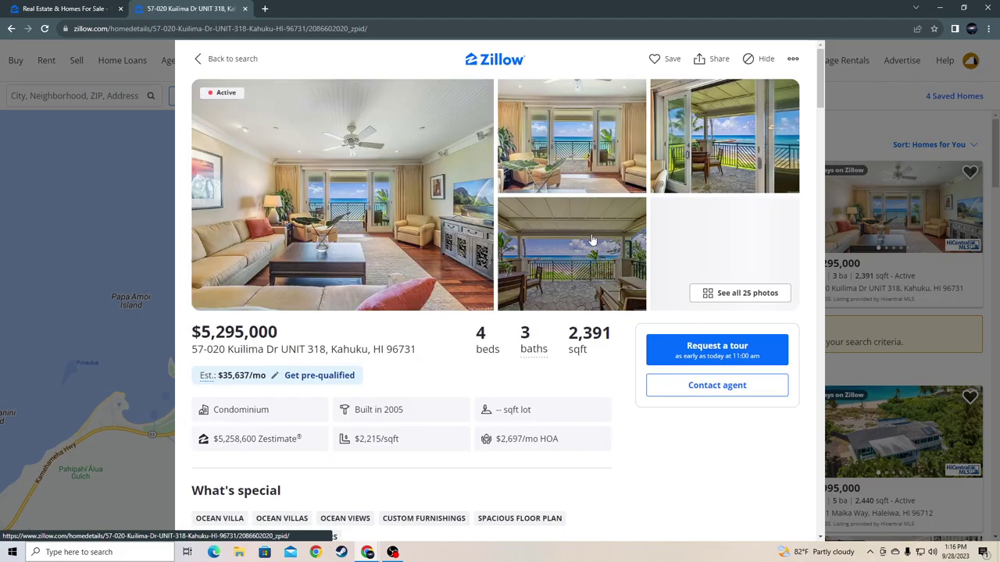
{"action": "scroll", "coordinate": [591, 242], "scroll_direction": "down", "scroll_amount": 1}
{"action": "left_click_drag", "start_coordinate": [494, 388], "coordinate": [582, 388]}
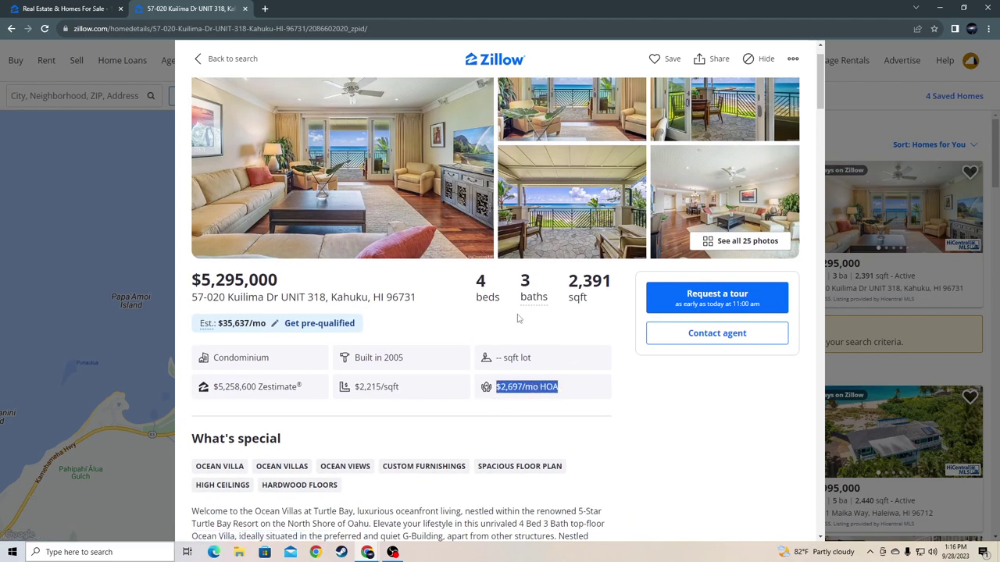
{"action": "left_click", "coordinate": [258, 269]}
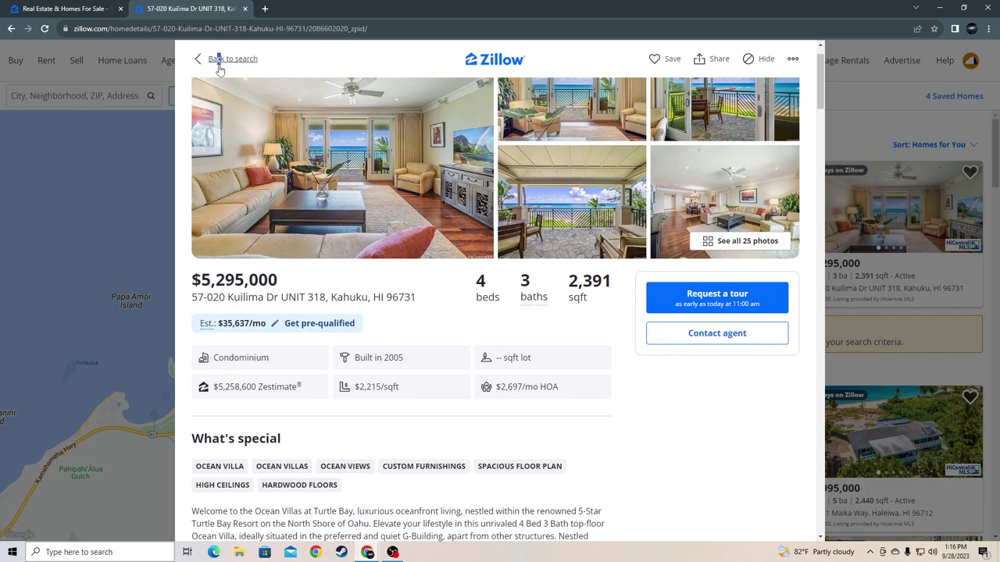
Step: Highlight the $5,295,000 asking price and the 2018 $3,988,000 price-history entry
{"action": "left_click_drag", "start_coordinate": [214, 72], "coordinate": [273, 293]}
{"action": "left_click", "coordinate": [273, 293]}
{"action": "left_click_drag", "start_coordinate": [197, 280], "coordinate": [277, 283]}
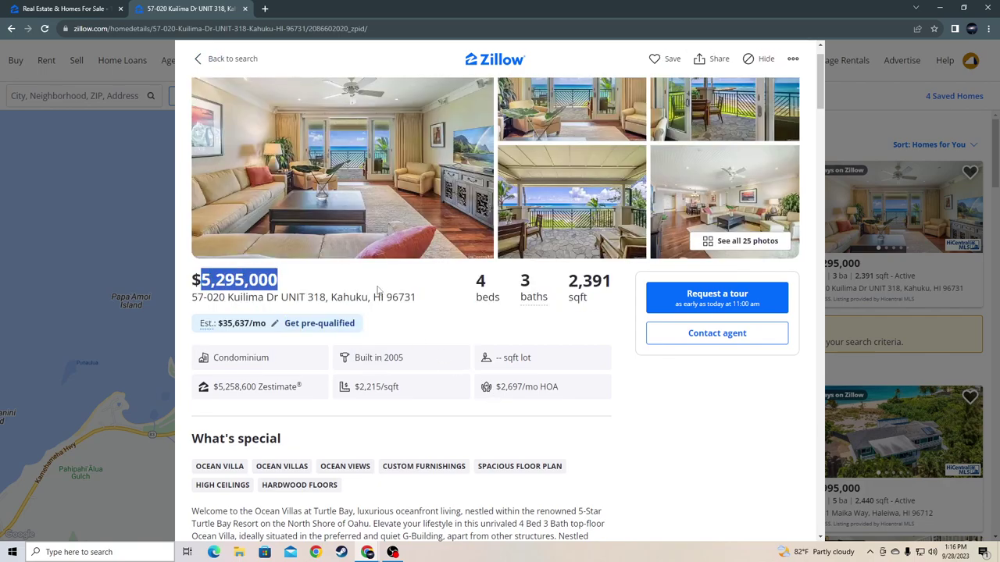
{"action": "scroll", "coordinate": [350, 354], "scroll_direction": "down", "scroll_amount": 10}
{"action": "scroll", "coordinate": [350, 354], "scroll_direction": "down", "scroll_amount": 5}
{"action": "scroll", "coordinate": [350, 355], "scroll_direction": "down", "scroll_amount": 5}
{"action": "scroll", "coordinate": [349, 355], "scroll_direction": "down", "scroll_amount": 5}
{"action": "scroll", "coordinate": [359, 344], "scroll_direction": "down", "scroll_amount": 5}
{"action": "scroll", "coordinate": [366, 328], "scroll_direction": "down", "scroll_amount": 3}
{"action": "scroll", "coordinate": [367, 328], "scroll_direction": "down", "scroll_amount": 2}
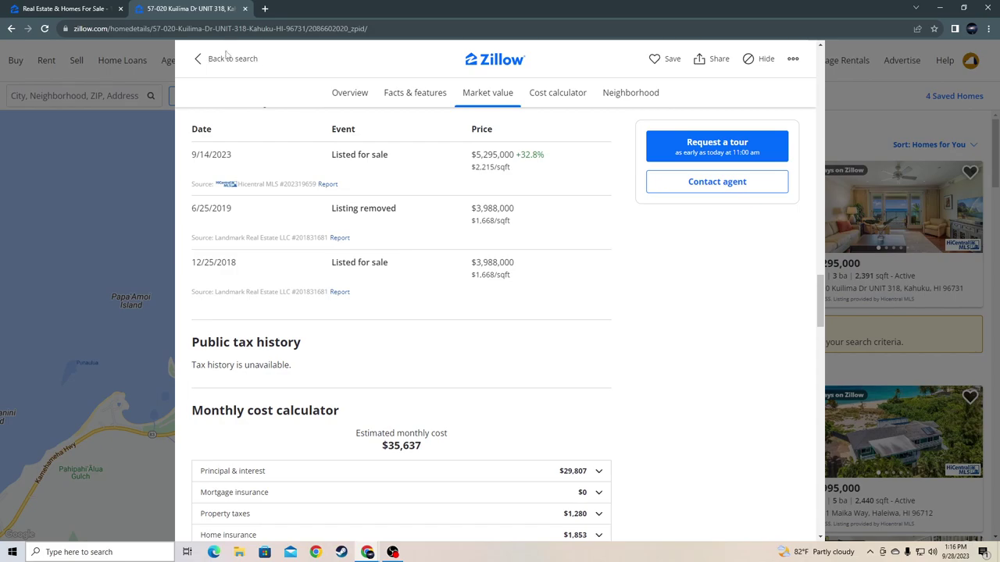
{"action": "left_click_drag", "start_coordinate": [472, 265], "coordinate": [513, 264]}
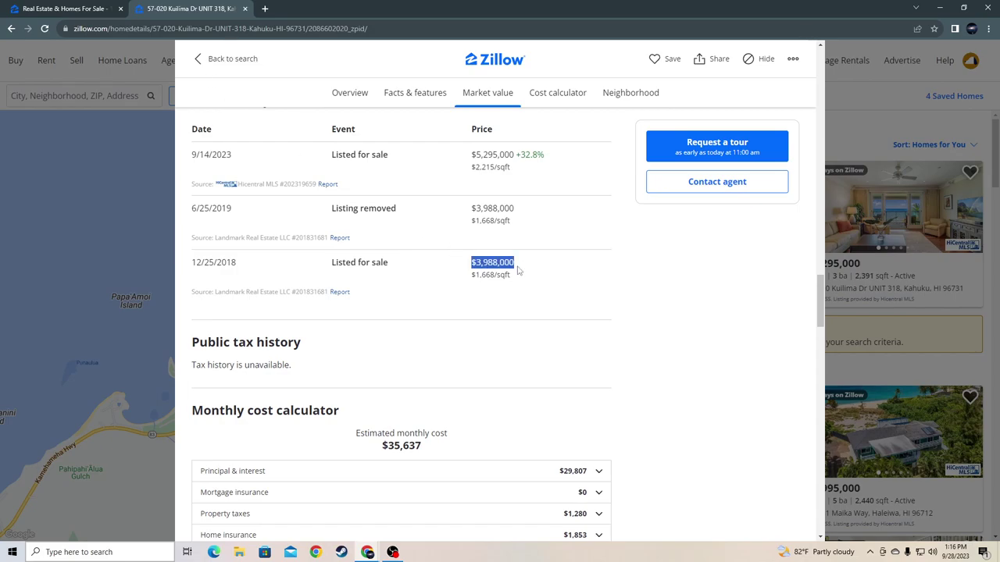
Step: Leave the Unit 318 listing and pan the map east past Kahuku Point toward Malaekahana
{"action": "left_click", "coordinate": [227, 59]}
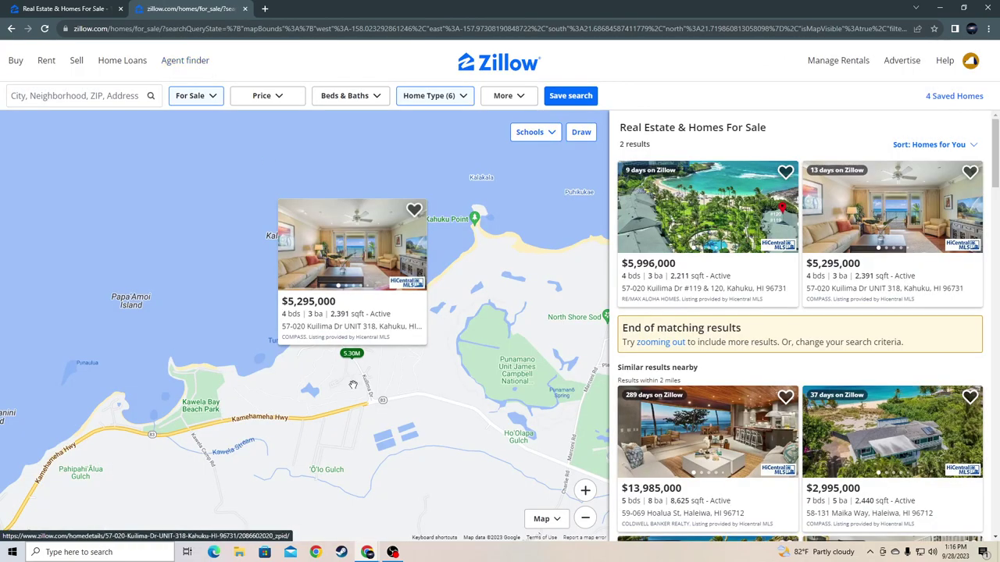
{"action": "left_click_drag", "start_coordinate": [367, 351], "coordinate": [415, 412]}
{"action": "scroll", "coordinate": [415, 411], "scroll_direction": "down", "scroll_amount": 3}
{"action": "scroll", "coordinate": [410, 390], "scroll_direction": "down", "scroll_amount": 3}
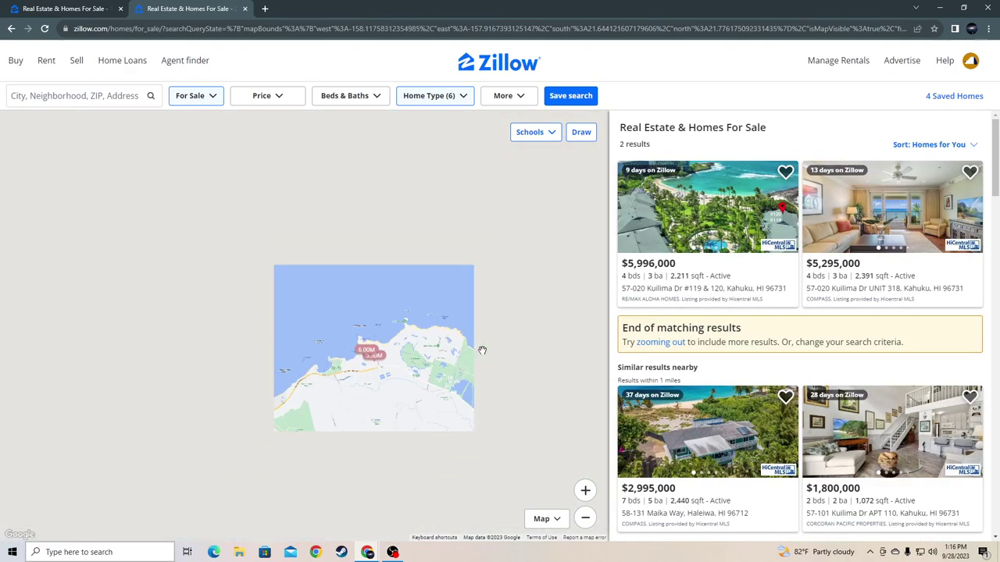
{"action": "scroll", "coordinate": [406, 371], "scroll_direction": "up", "scroll_amount": 3}
{"action": "scroll", "coordinate": [383, 328], "scroll_direction": "up", "scroll_amount": 3}
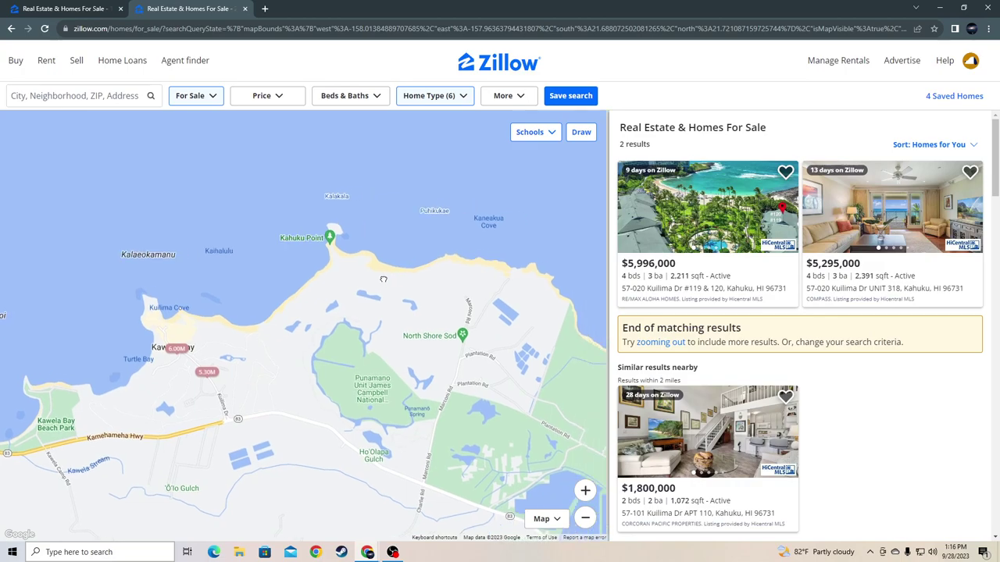
{"action": "mouse_move", "coordinate": [437, 273]}
{"action": "left_mouse_down"}
{"action": "mouse_move", "coordinate": [360, 275]}
{"action": "mouse_move", "coordinate": [158, 177]}
{"action": "left_mouse_up"}
{"action": "scroll", "coordinate": [396, 357], "scroll_direction": "down", "scroll_amount": 1}
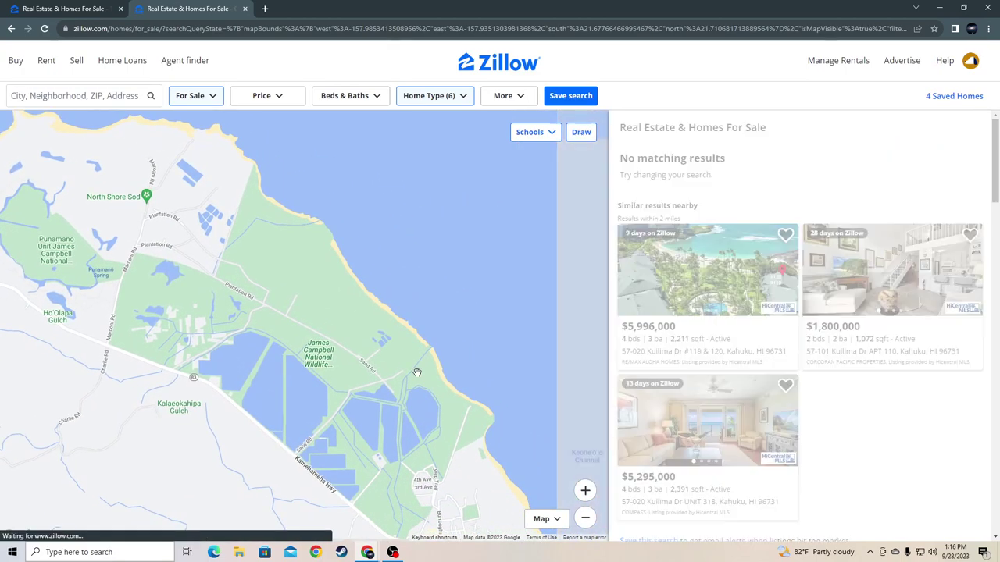
{"action": "scroll", "coordinate": [422, 375], "scroll_direction": "up", "scroll_amount": 2}
{"action": "scroll", "coordinate": [437, 377], "scroll_direction": "down", "scroll_amount": 3}
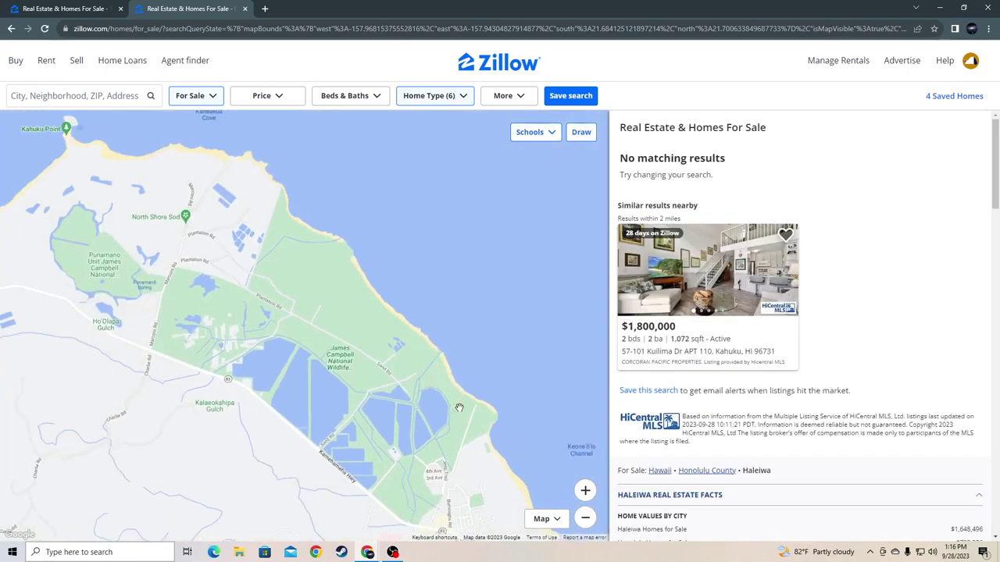
{"action": "scroll", "coordinate": [438, 377], "scroll_direction": "down", "scroll_amount": 2}
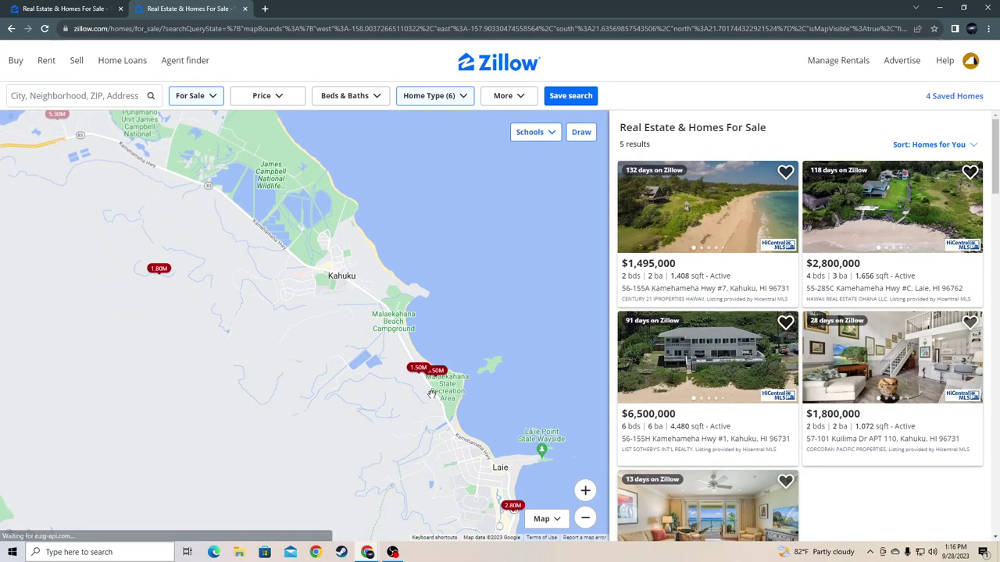
{"action": "scroll", "coordinate": [425, 375], "scroll_direction": "up", "scroll_amount": 2}
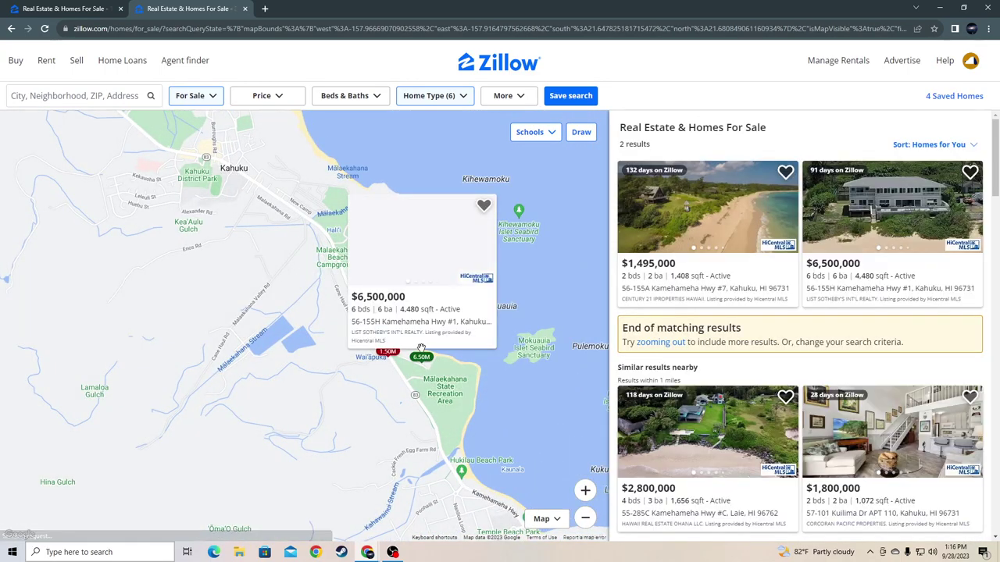
Step: Open the $6,500,000 Kamehameha Hwy listing, highlight its price and missing HOA, and view its photos
{"action": "left_click", "coordinate": [422, 358]}
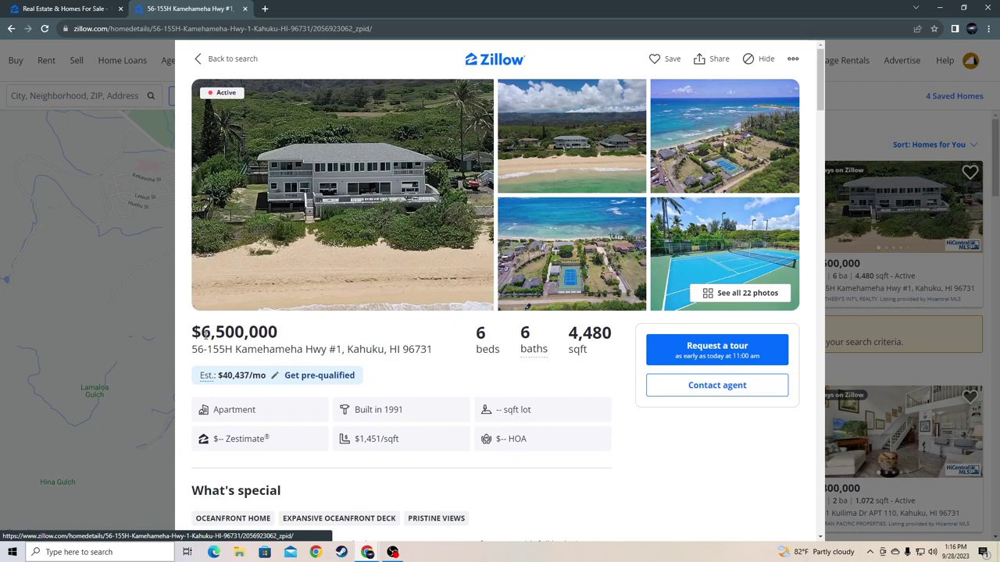
{"action": "double_click", "coordinate": [515, 438]}
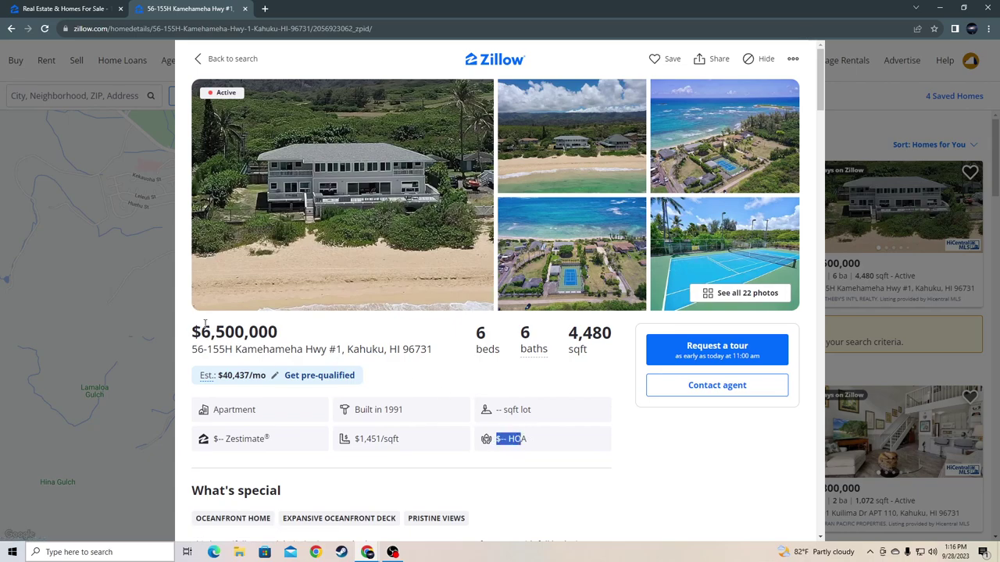
{"action": "left_click_drag", "start_coordinate": [200, 332], "coordinate": [294, 338]}
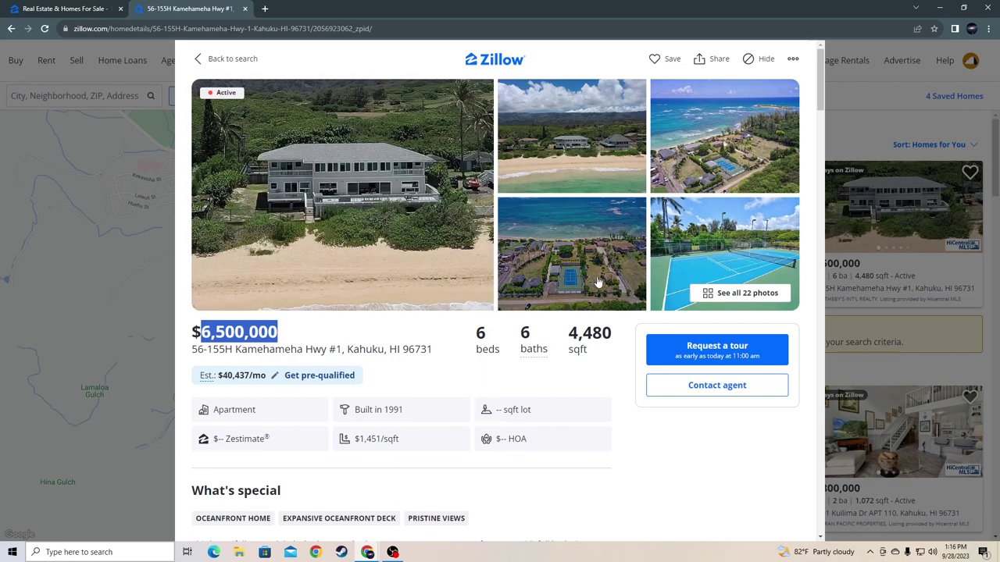
{"action": "left_click", "coordinate": [599, 281]}
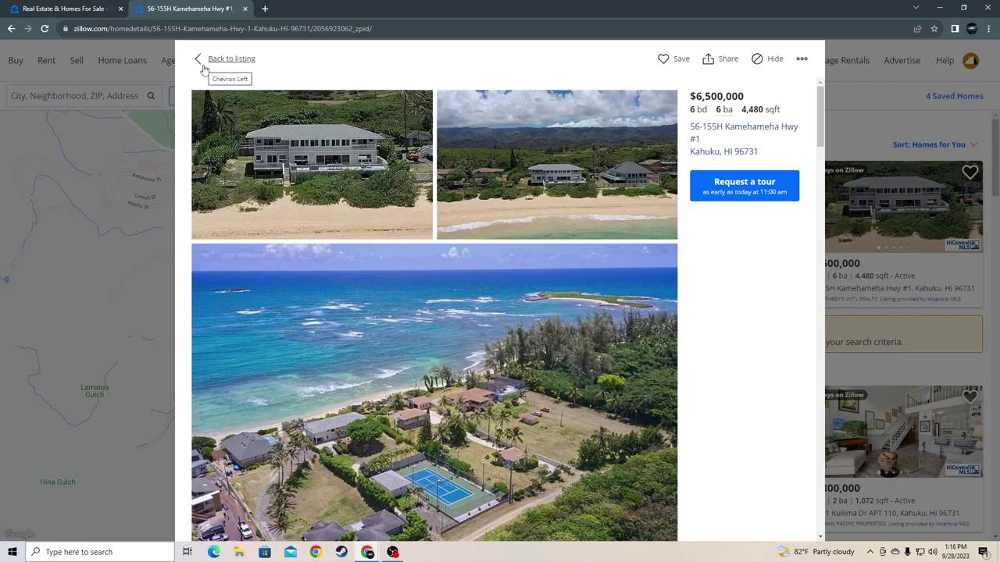
{"action": "left_click", "coordinate": [199, 59]}
Step: Select the beds, baths and square-footage figures, then reopen the photo gallery
{"action": "left_click_drag", "start_coordinate": [193, 332], "coordinate": [281, 328]}
{"action": "left_click_drag", "start_coordinate": [472, 326], "coordinate": [604, 353]}
{"action": "left_click", "coordinate": [603, 354]}
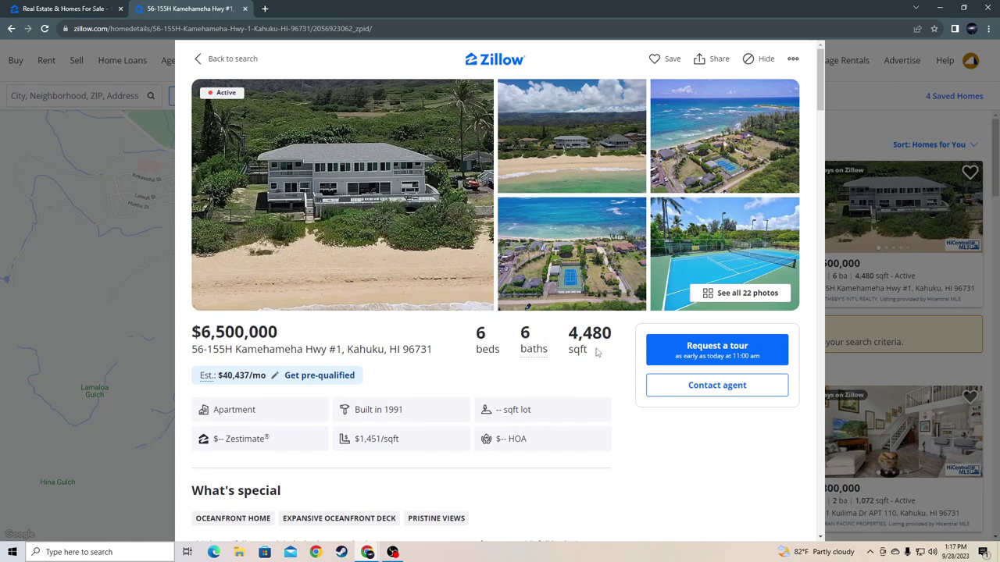
{"action": "right_click", "coordinate": [555, 352]}
{"action": "left_click", "coordinate": [531, 344]}
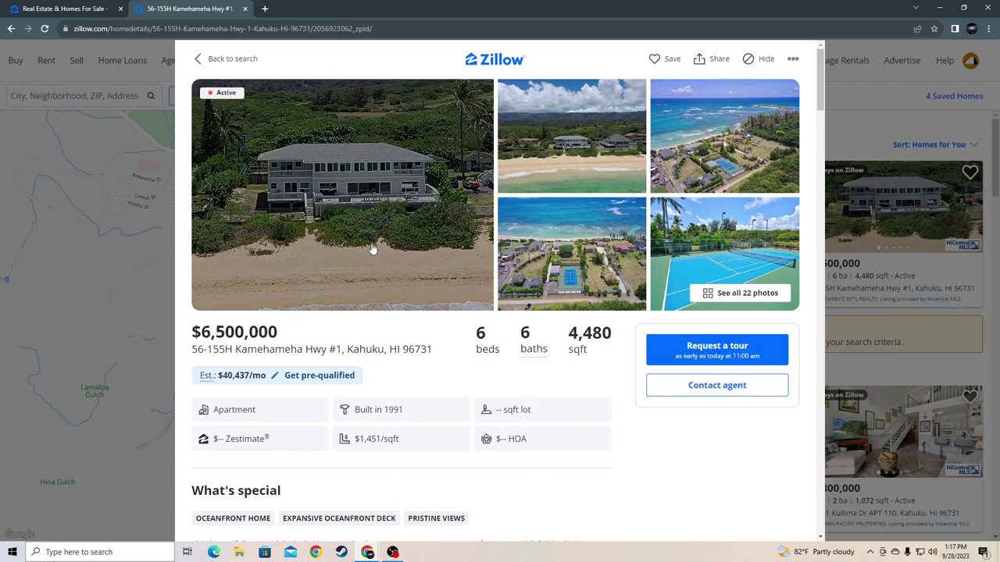
{"action": "left_click", "coordinate": [357, 204]}
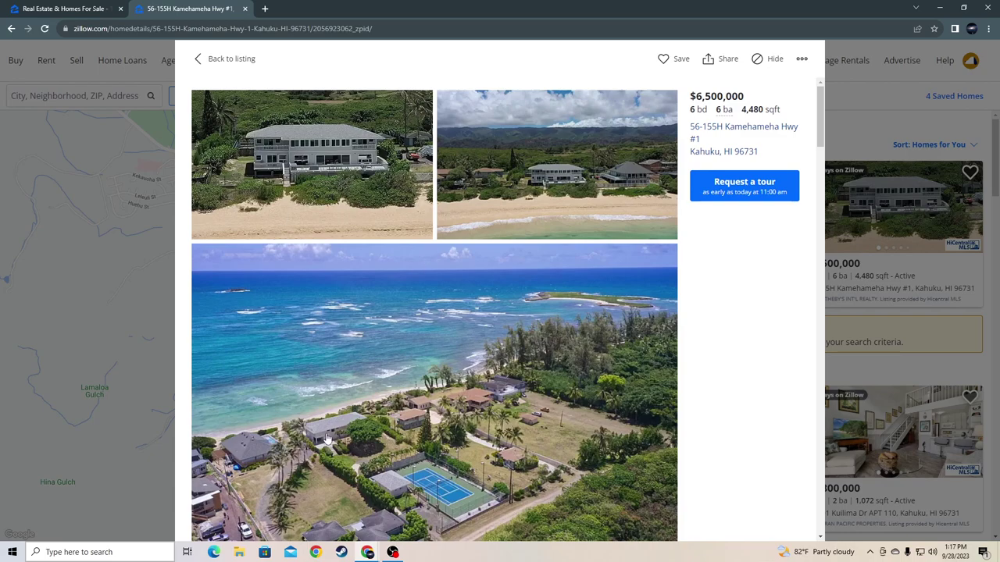
{"action": "scroll", "coordinate": [422, 398], "scroll_direction": "down", "scroll_amount": 3}
{"action": "scroll", "coordinate": [414, 395], "scroll_direction": "down", "scroll_amount": 2}
{"action": "scroll", "coordinate": [344, 395], "scroll_direction": "down", "scroll_amount": 1}
{"action": "scroll", "coordinate": [349, 401], "scroll_direction": "down", "scroll_amount": 3}
{"action": "scroll", "coordinate": [352, 398], "scroll_direction": "down", "scroll_amount": 2}
{"action": "scroll", "coordinate": [438, 394], "scroll_direction": "down", "scroll_amount": 4}
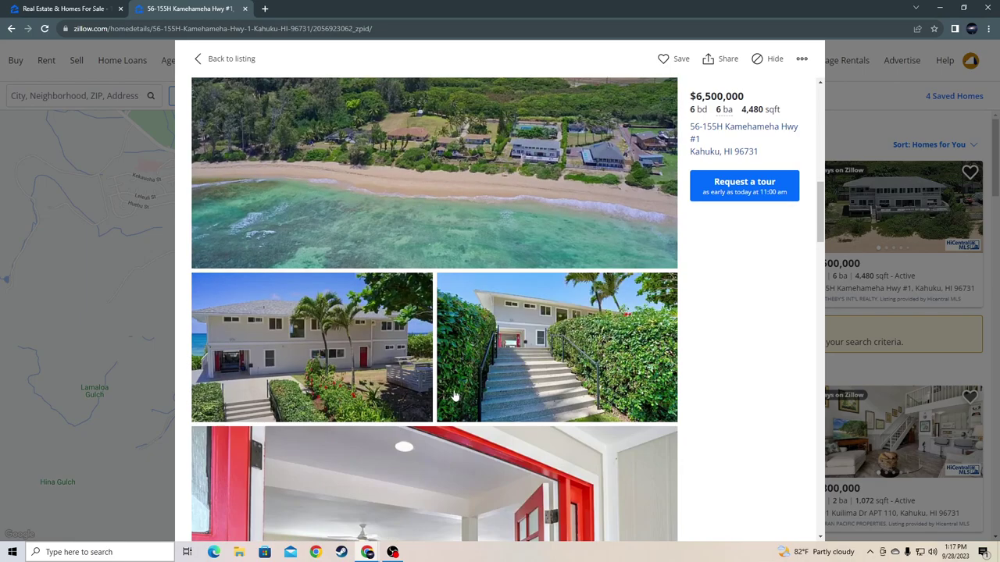
{"action": "scroll", "coordinate": [379, 380], "scroll_direction": "down", "scroll_amount": 3}
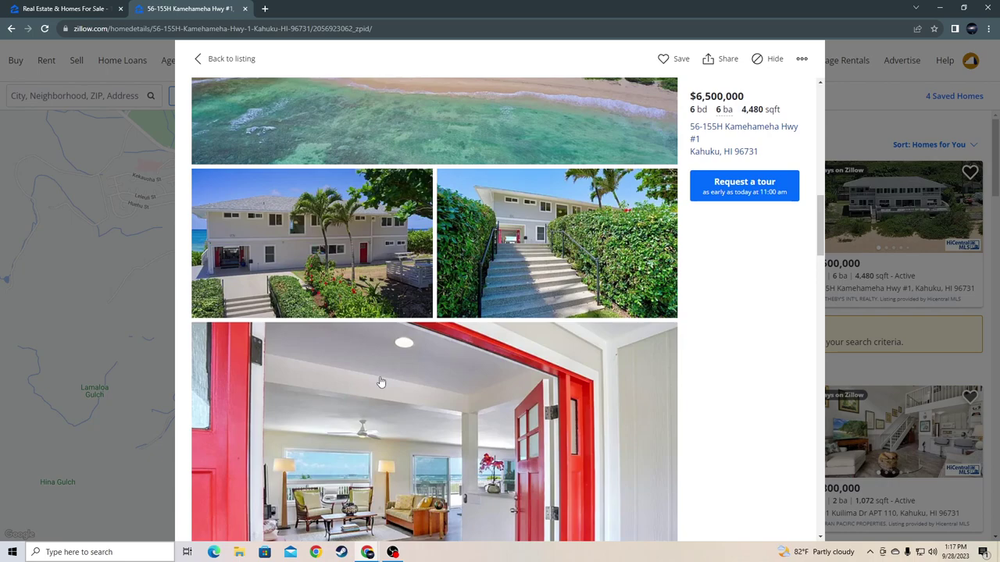
{"action": "scroll", "coordinate": [363, 266], "scroll_direction": "down", "scroll_amount": 4}
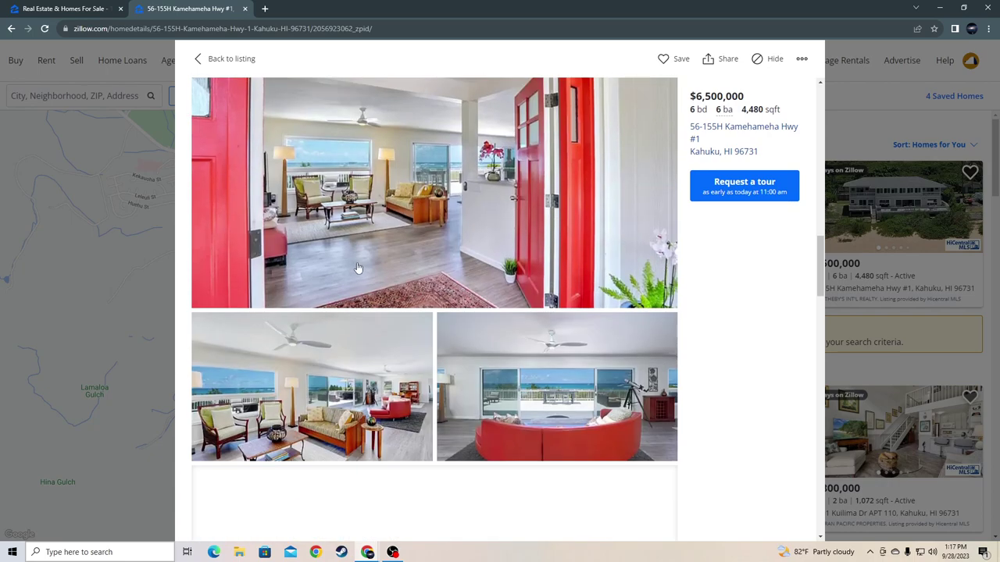
{"action": "scroll", "coordinate": [363, 282], "scroll_direction": "down", "scroll_amount": 1}
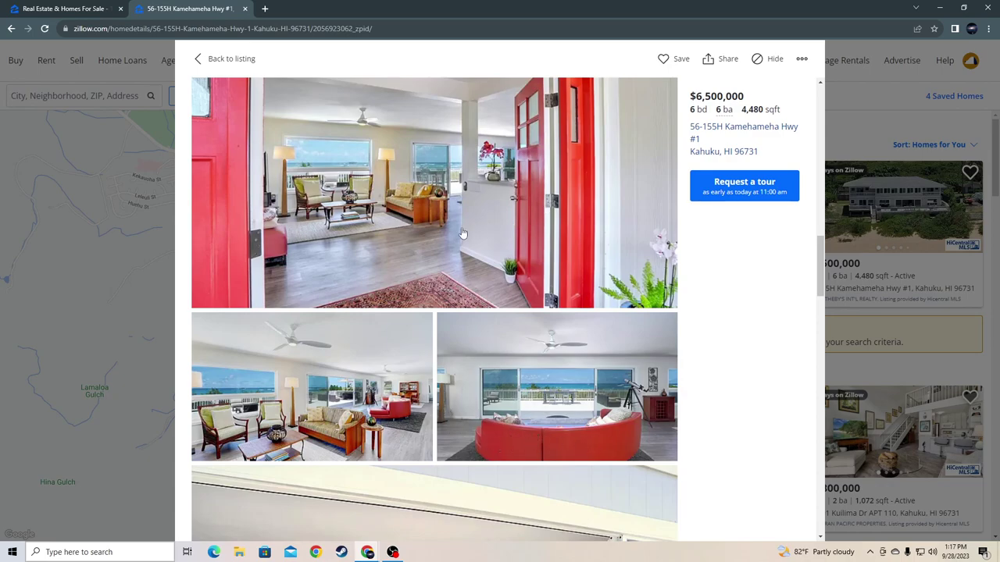
{"action": "scroll", "coordinate": [448, 237], "scroll_direction": "down", "scroll_amount": 5}
{"action": "scroll", "coordinate": [315, 245], "scroll_direction": "down", "scroll_amount": 3}
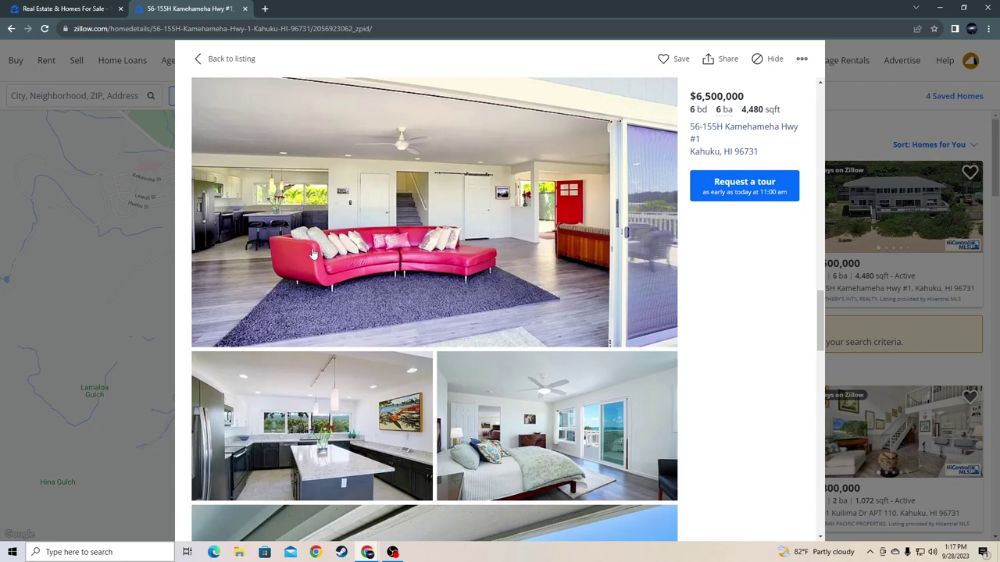
{"action": "scroll", "coordinate": [316, 246], "scroll_direction": "up", "scroll_amount": 5}
{"action": "scroll", "coordinate": [492, 305], "scroll_direction": "up", "scroll_amount": 3}
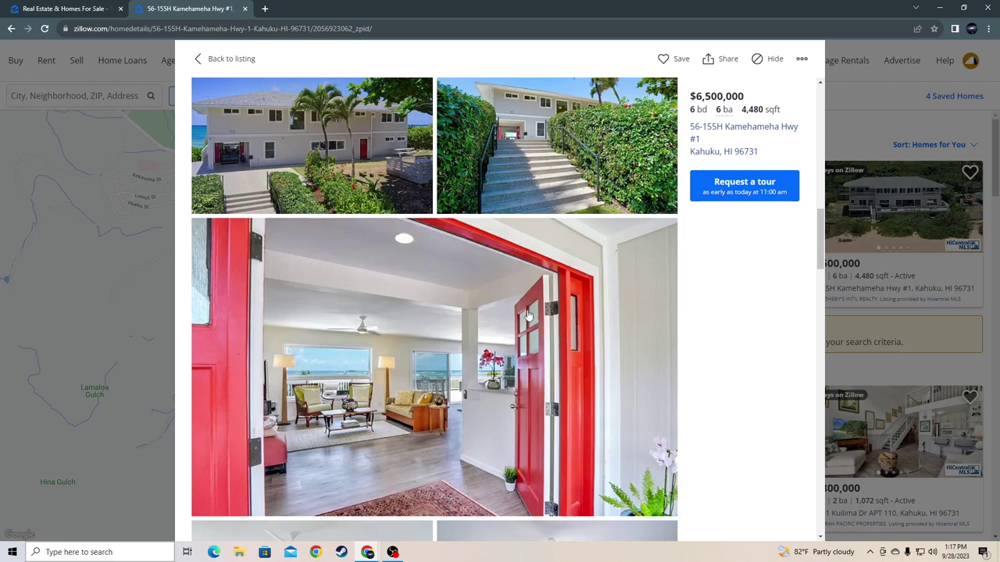
{"action": "scroll", "coordinate": [519, 319], "scroll_direction": "down", "scroll_amount": 6}
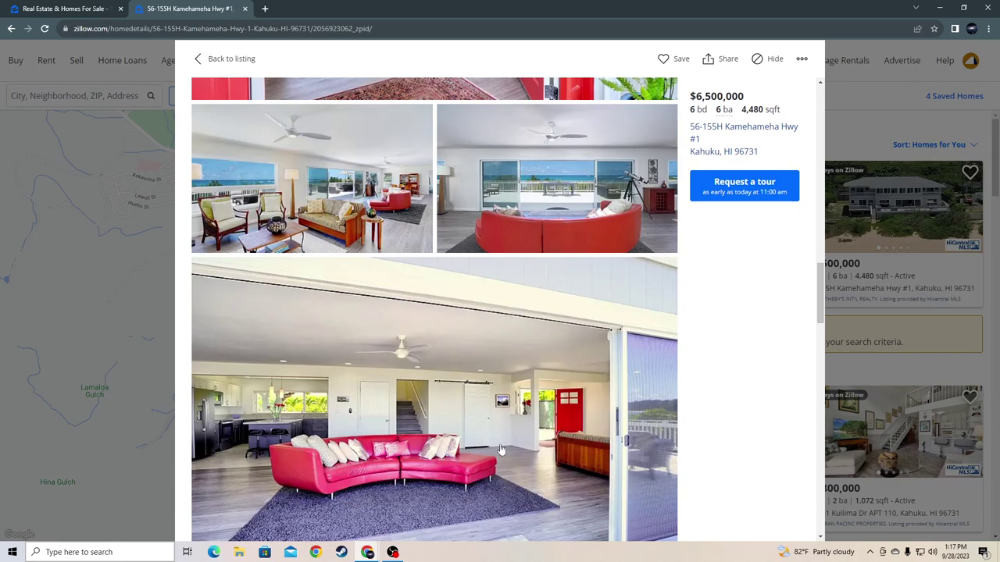
{"action": "scroll", "coordinate": [500, 445], "scroll_direction": "down", "scroll_amount": 5}
{"action": "scroll", "coordinate": [492, 433], "scroll_direction": "down", "scroll_amount": 4}
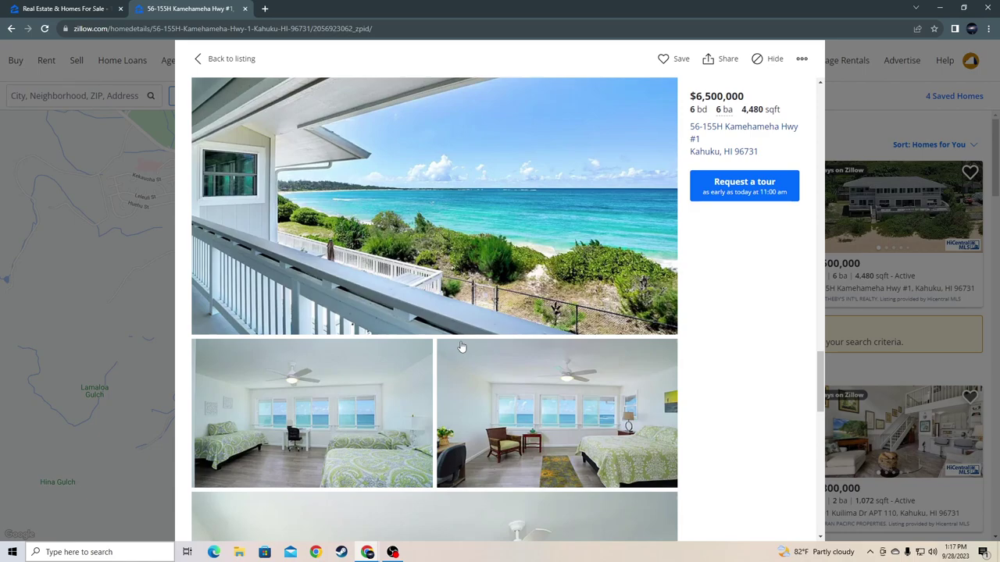
{"action": "scroll", "coordinate": [475, 346], "scroll_direction": "down", "scroll_amount": 5}
{"action": "scroll", "coordinate": [474, 347], "scroll_direction": "down", "scroll_amount": 5}
{"action": "scroll", "coordinate": [469, 312], "scroll_direction": "down", "scroll_amount": 3}
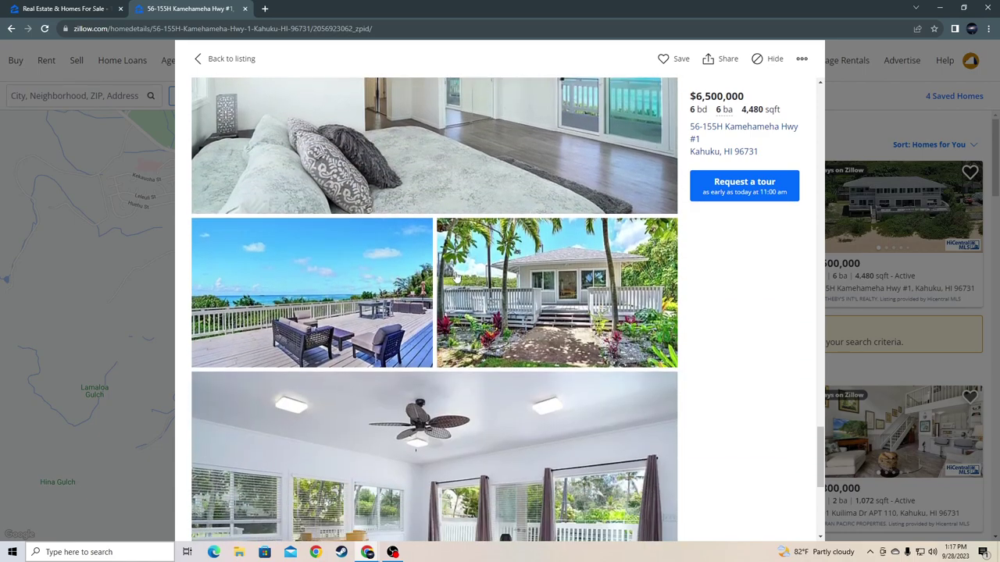
{"action": "scroll", "coordinate": [459, 297], "scroll_direction": "down", "scroll_amount": 3}
{"action": "scroll", "coordinate": [461, 305], "scroll_direction": "down", "scroll_amount": 5}
{"action": "scroll", "coordinate": [467, 316], "scroll_direction": "down", "scroll_amount": 3}
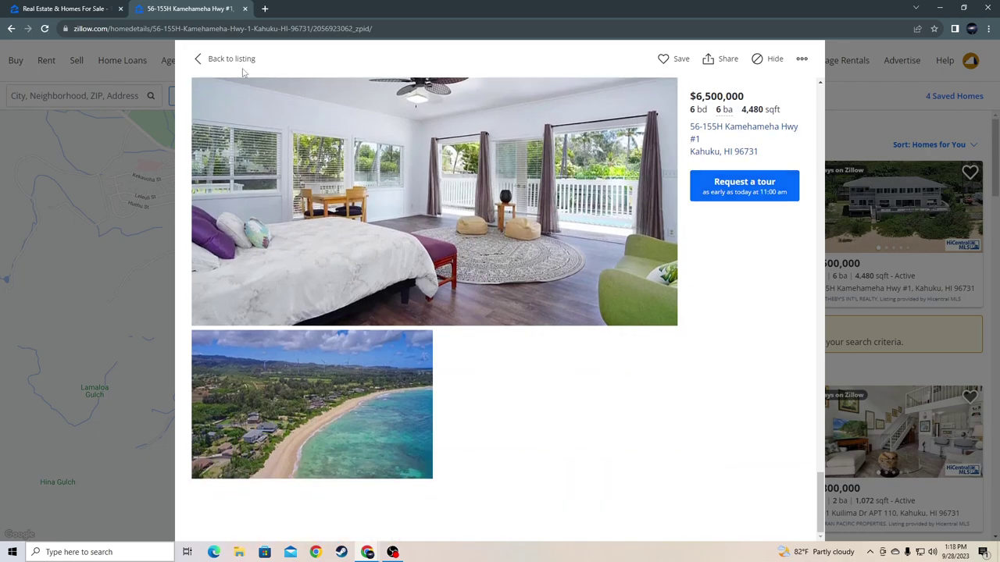
Step: Leave the photo gallery and listing page to return to the search results map
{"action": "left_click", "coordinate": [199, 62]}
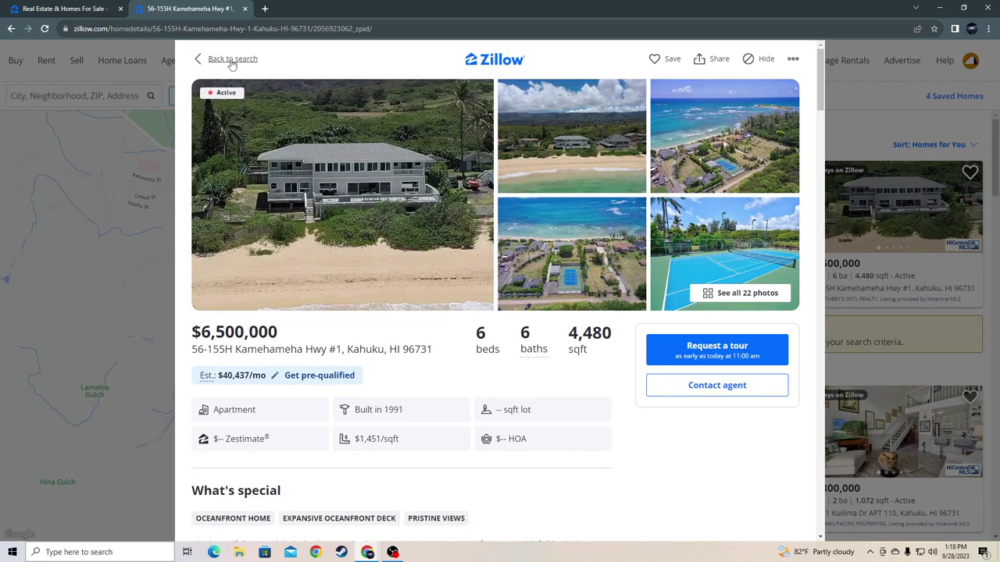
{"action": "left_click", "coordinate": [213, 58]}
{"action": "scroll", "coordinate": [504, 385], "scroll_direction": "down", "scroll_amount": 3}
{"action": "scroll", "coordinate": [504, 384], "scroll_direction": "down", "scroll_amount": 3}
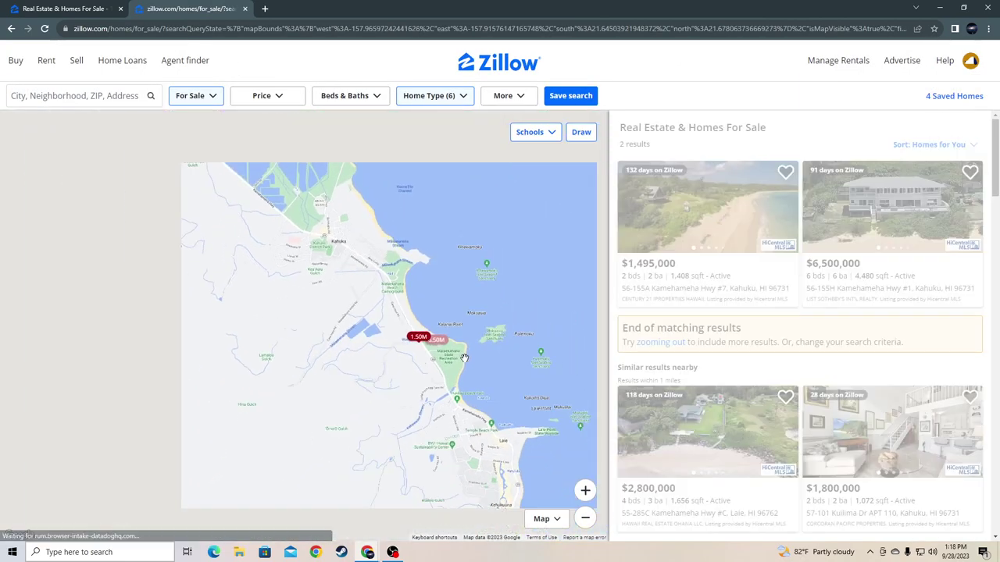
{"action": "scroll", "coordinate": [504, 384], "scroll_direction": "up", "scroll_amount": 3}
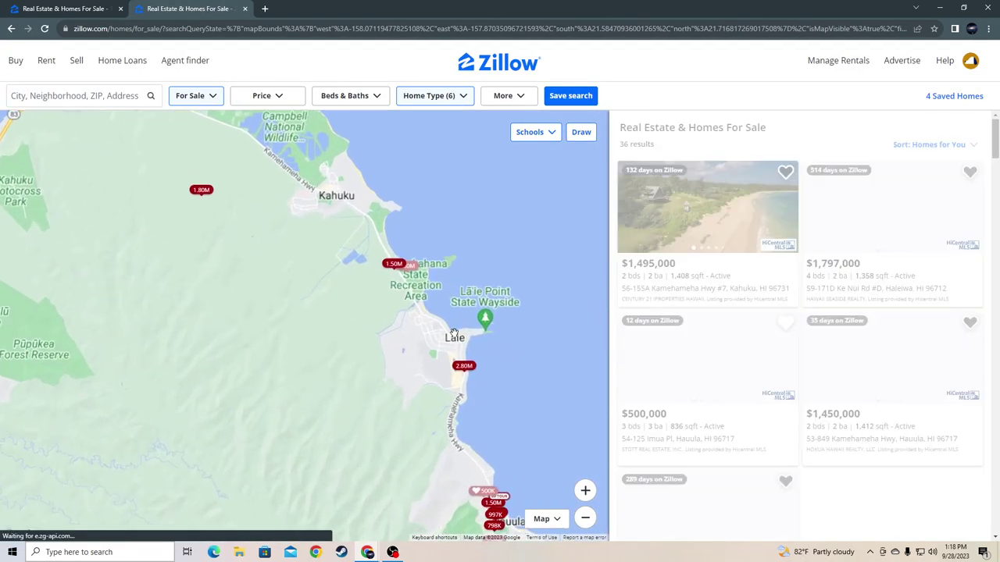
{"action": "scroll", "coordinate": [478, 342], "scroll_direction": "up", "scroll_amount": 2}
{"action": "scroll", "coordinate": [478, 341], "scroll_direction": "up", "scroll_amount": 2}
{"action": "scroll", "coordinate": [440, 345], "scroll_direction": "up", "scroll_amount": 2}
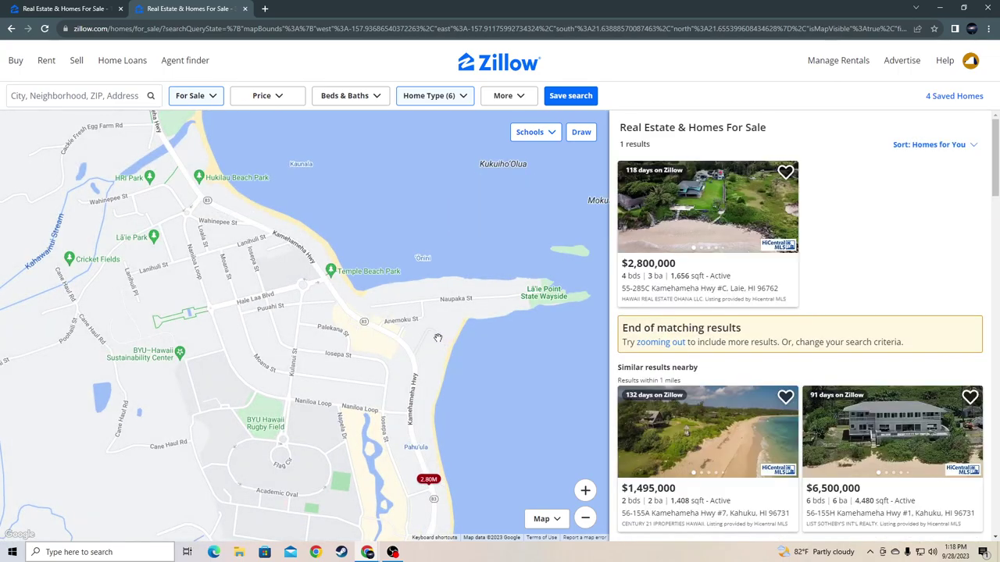
{"action": "scroll", "coordinate": [400, 326], "scroll_direction": "down", "scroll_amount": 3}
{"action": "scroll", "coordinate": [422, 335], "scroll_direction": "down", "scroll_amount": 3}
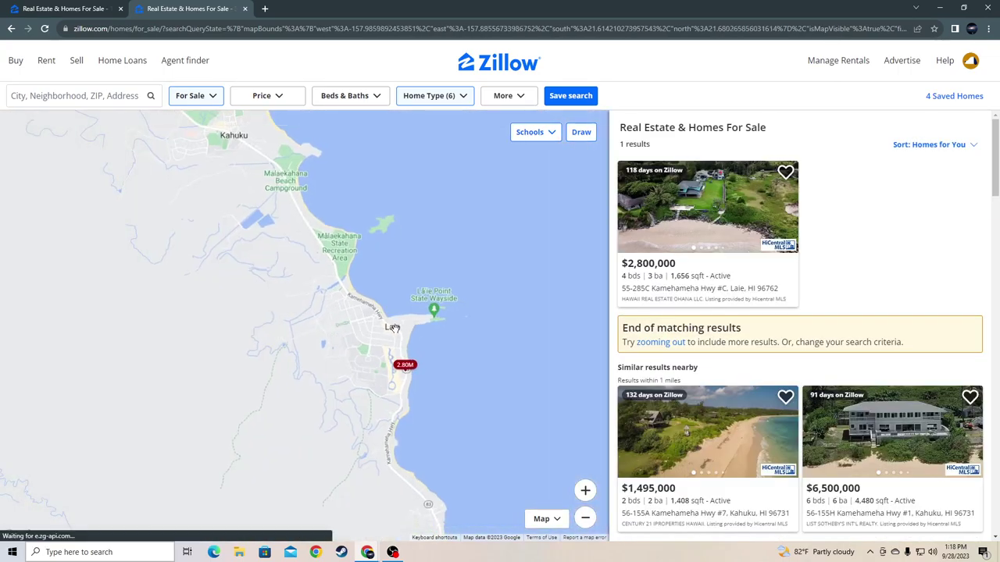
{"action": "scroll", "coordinate": [438, 341], "scroll_direction": "down", "scroll_amount": 2}
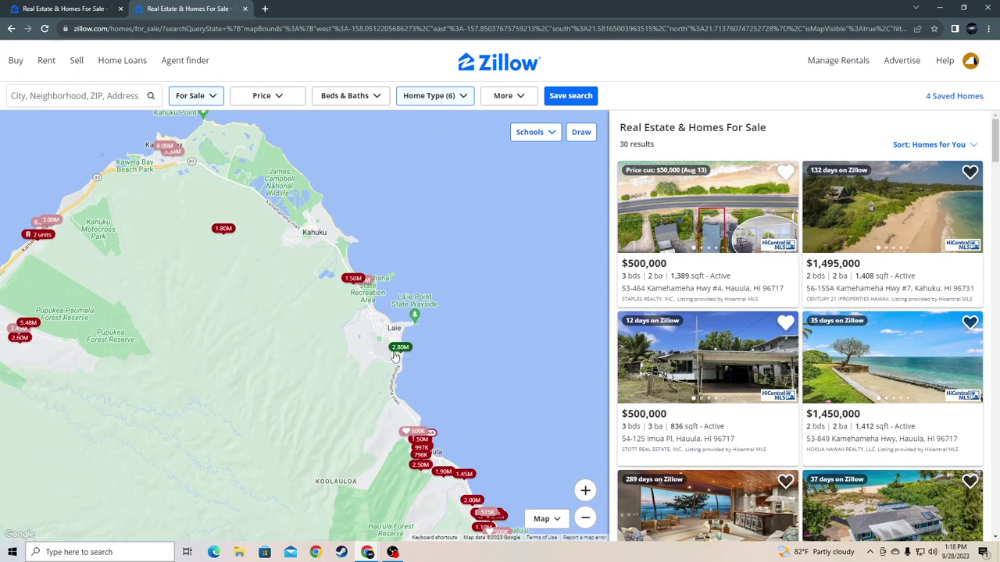
{"action": "scroll", "coordinate": [394, 356], "scroll_direction": "down", "scroll_amount": 2}
{"action": "scroll", "coordinate": [375, 351], "scroll_direction": "down", "scroll_amount": 2}
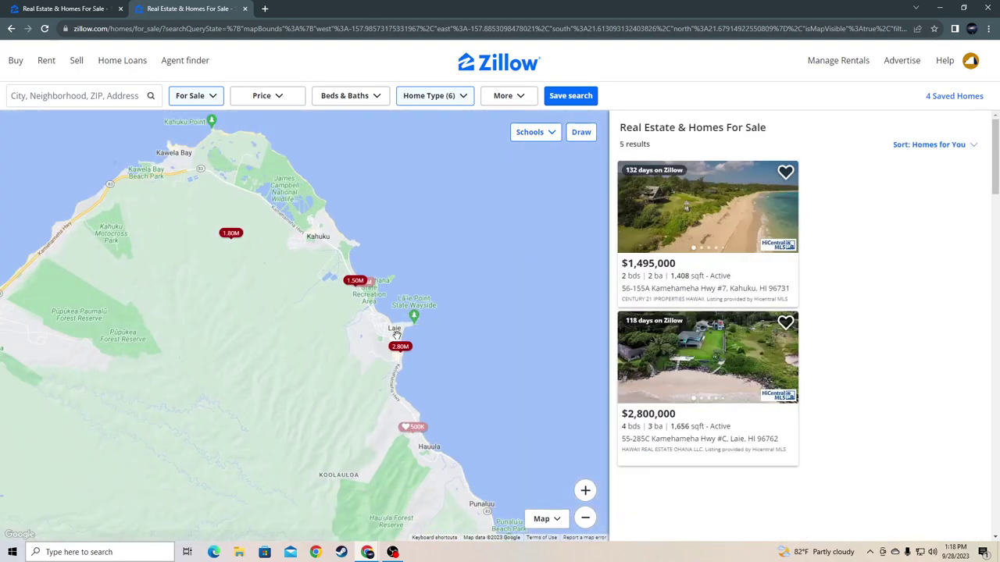
{"action": "scroll", "coordinate": [358, 352], "scroll_direction": "down", "scroll_amount": 2}
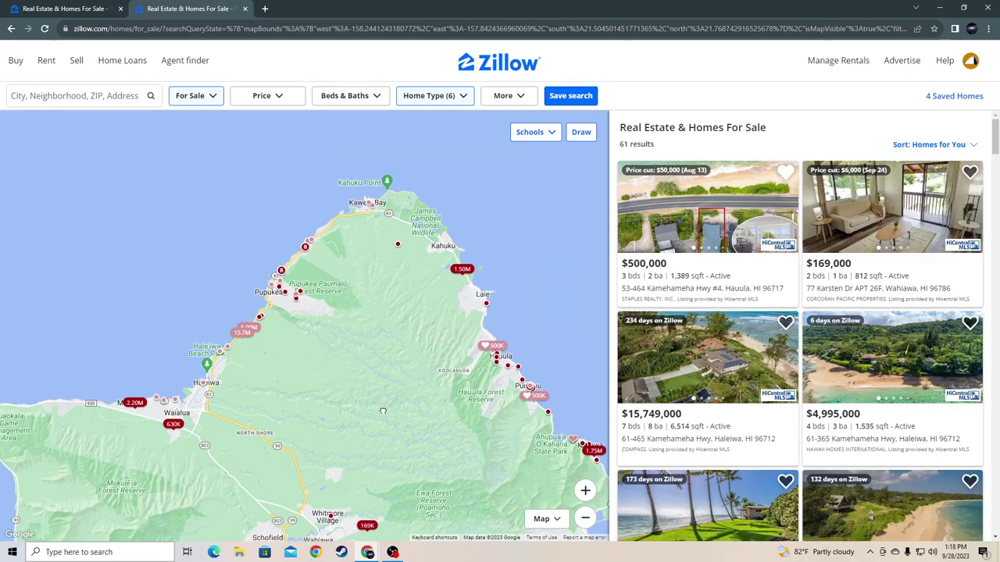
{"action": "scroll", "coordinate": [211, 410], "scroll_direction": "down", "scroll_amount": 1}
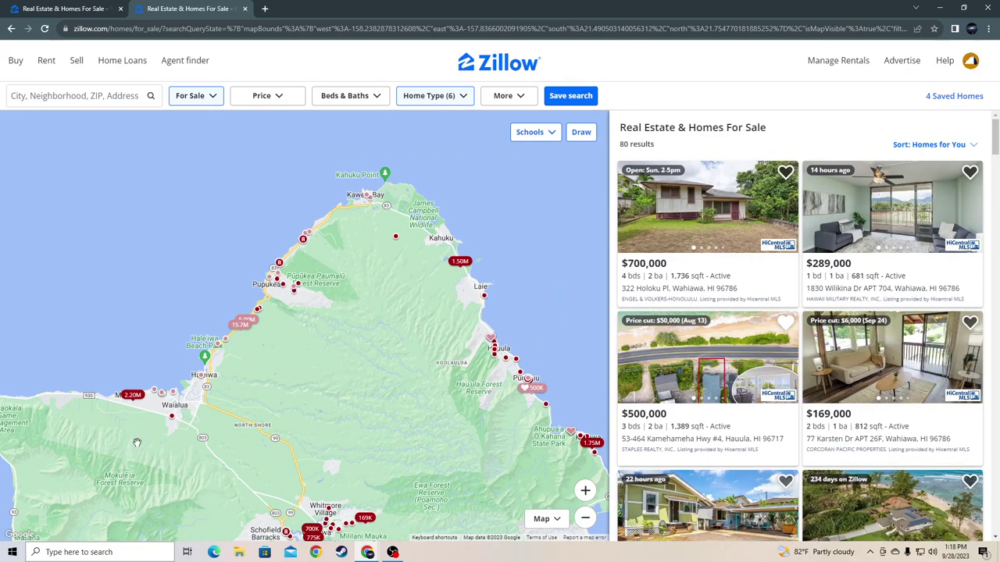
{"action": "scroll", "coordinate": [404, 328], "scroll_direction": "up", "scroll_amount": 1}
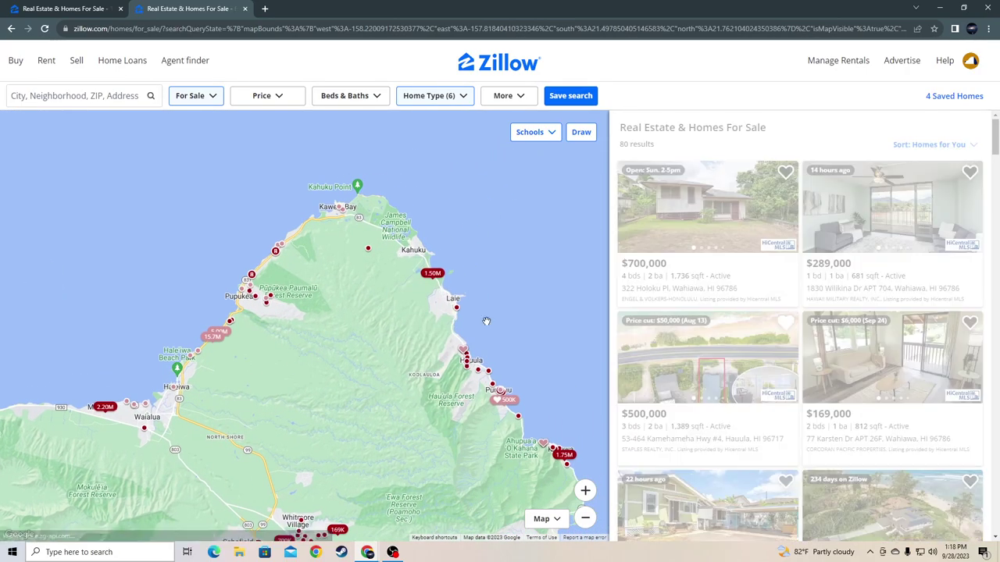
{"action": "scroll", "coordinate": [451, 325], "scroll_direction": "up", "scroll_amount": 3}
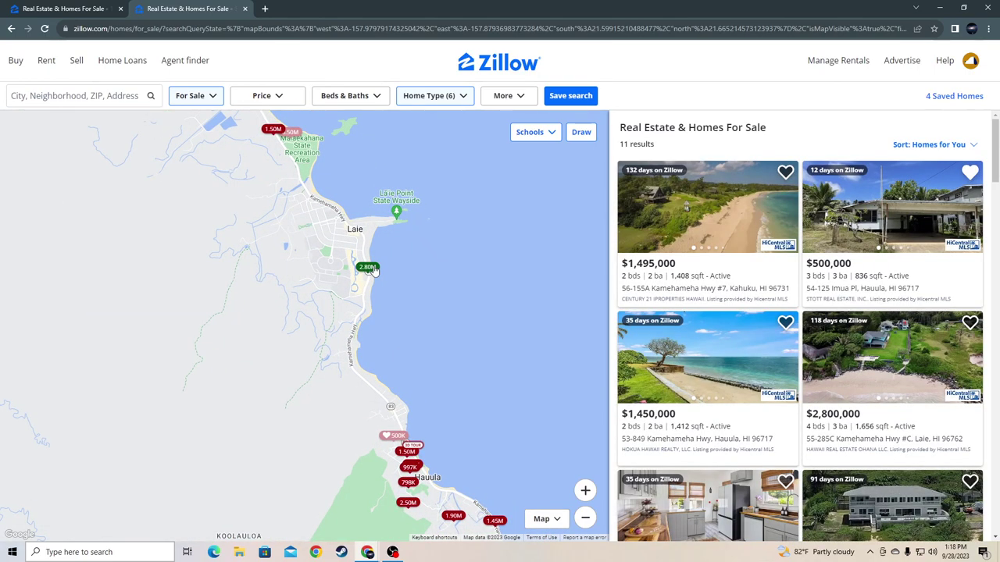